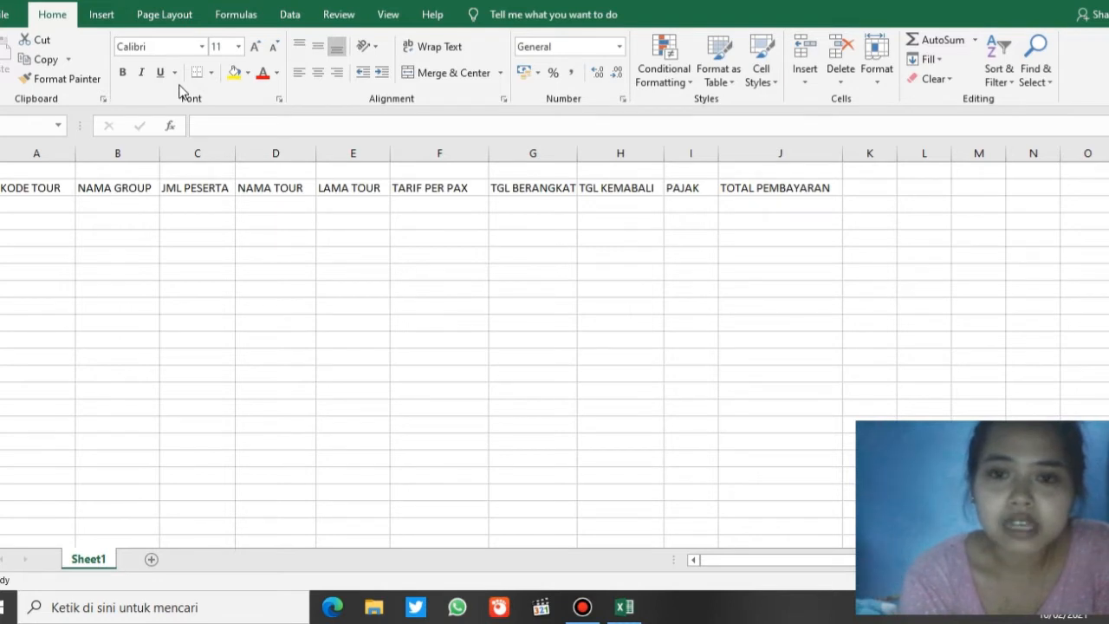
# Correct the misspelled return-date header in column H to read TGL KEMBALI.
pyautogui.click(638, 191)
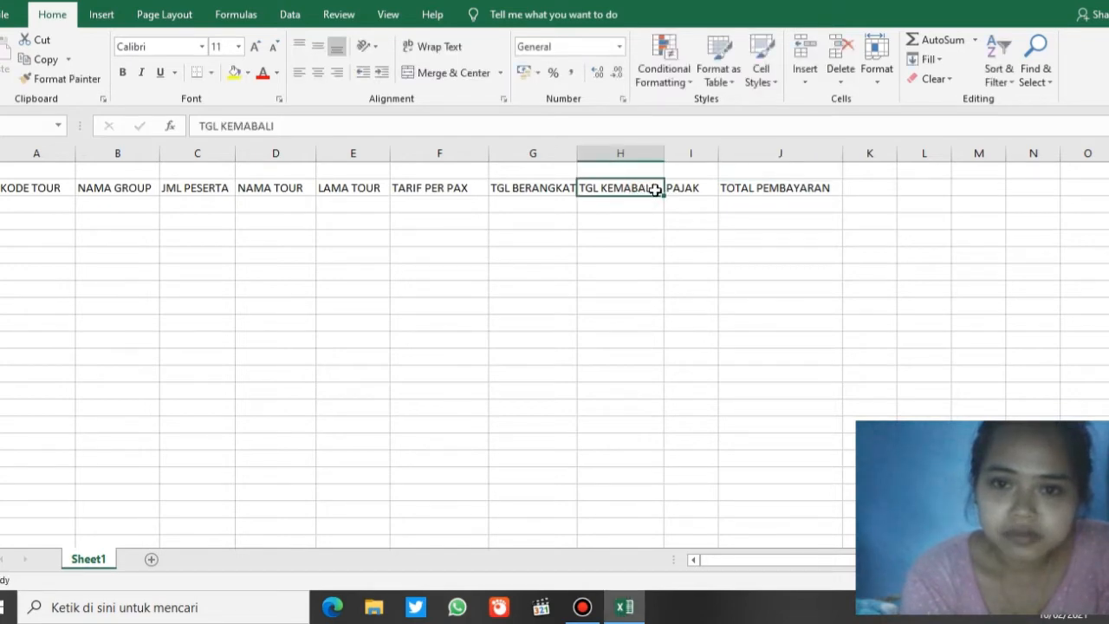
pyautogui.doubleClick(633, 190)
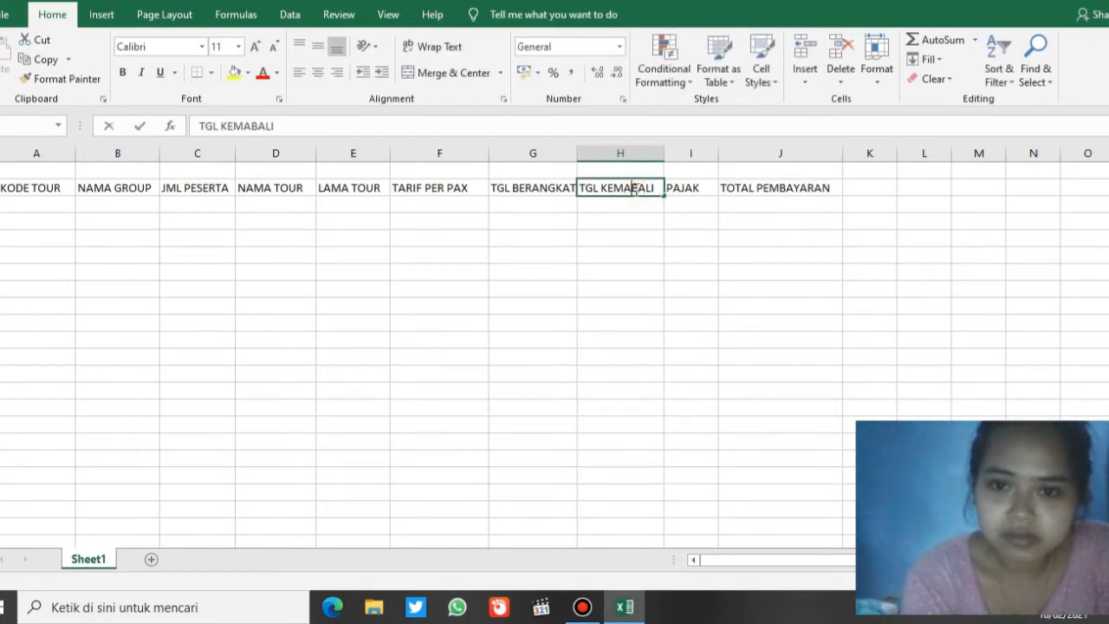
pyautogui.press('BackSpace')
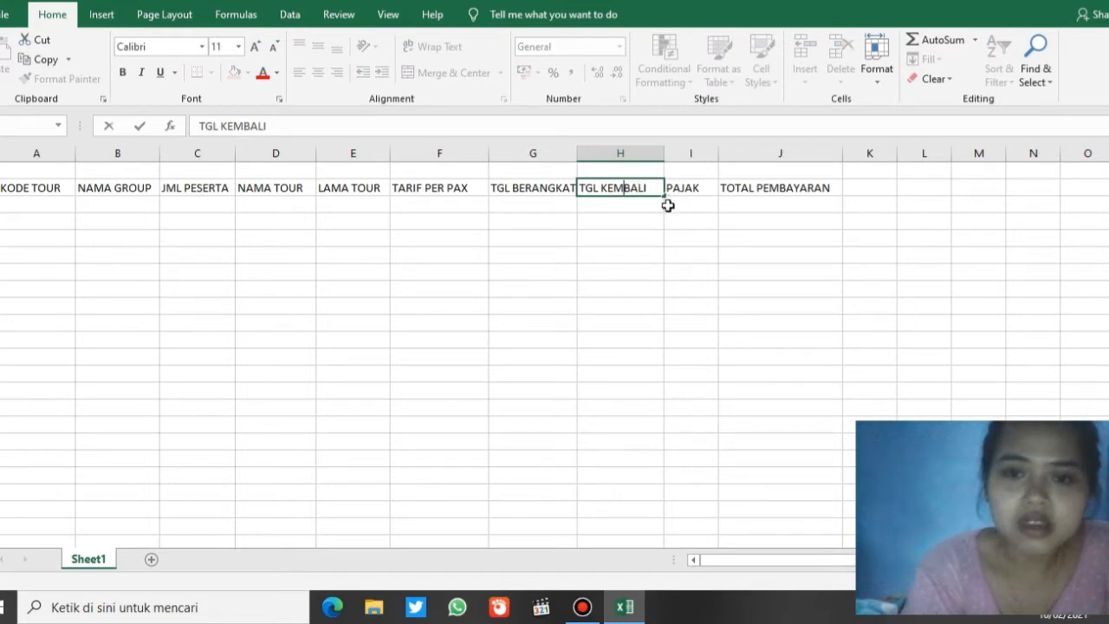
# Enter the tour code T-AU01 in the first row below the KODE TOUR header.
pyautogui.click(31, 201)
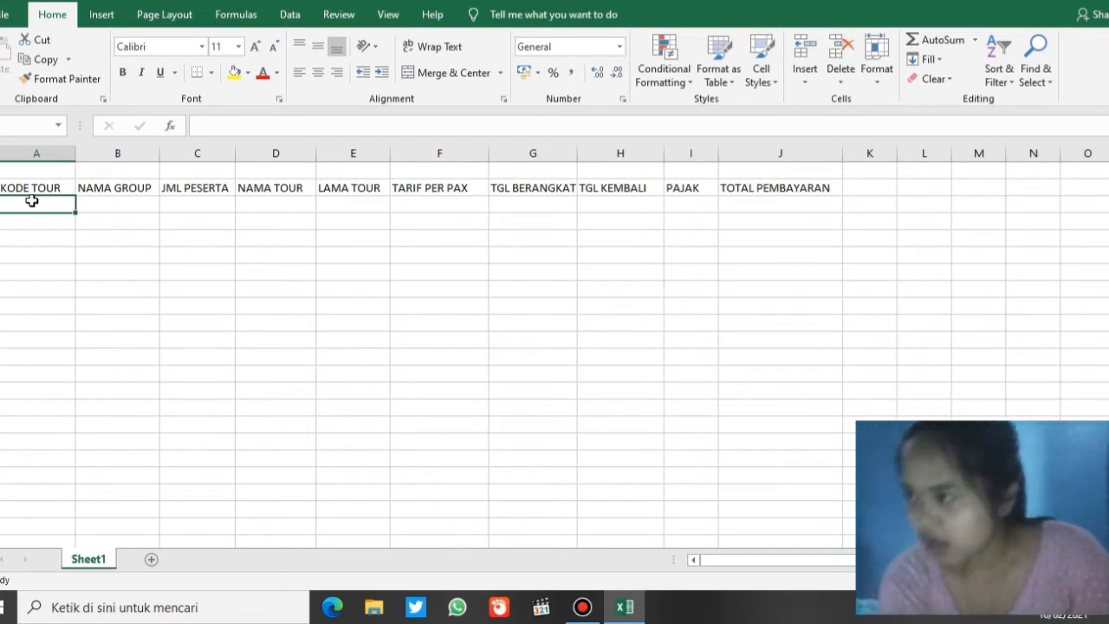
pyautogui.write('T')
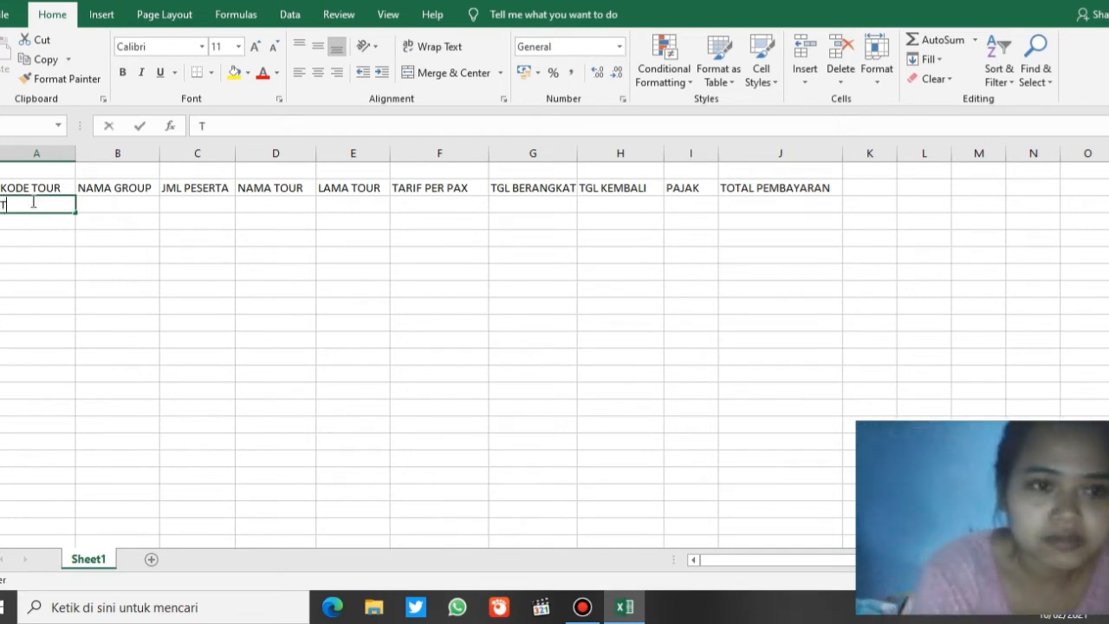
pyautogui.write('-')
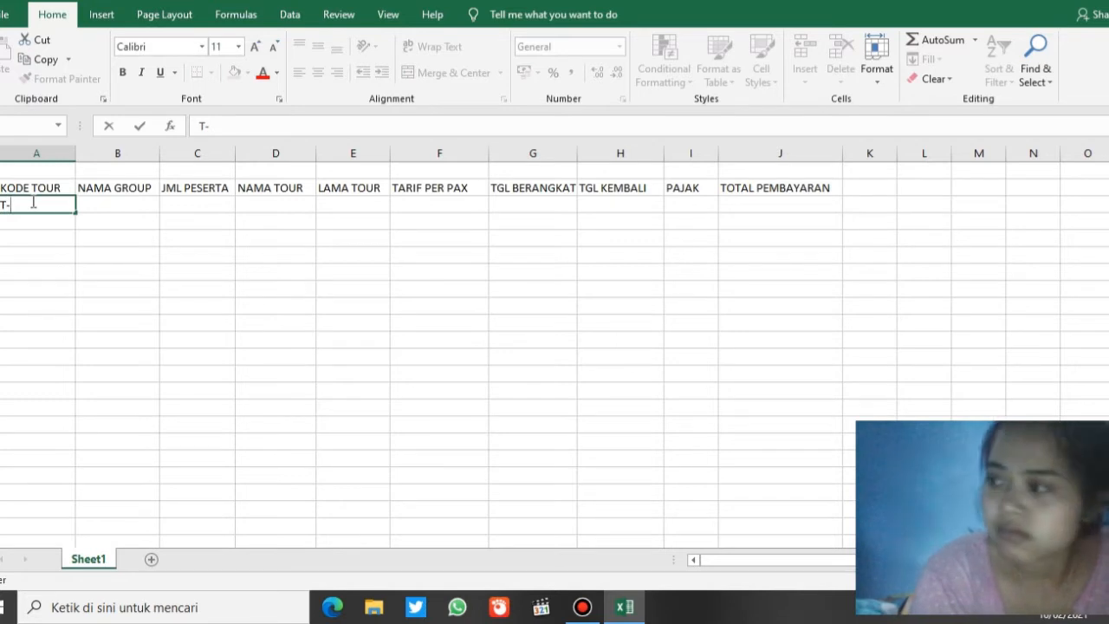
pyautogui.write('a')
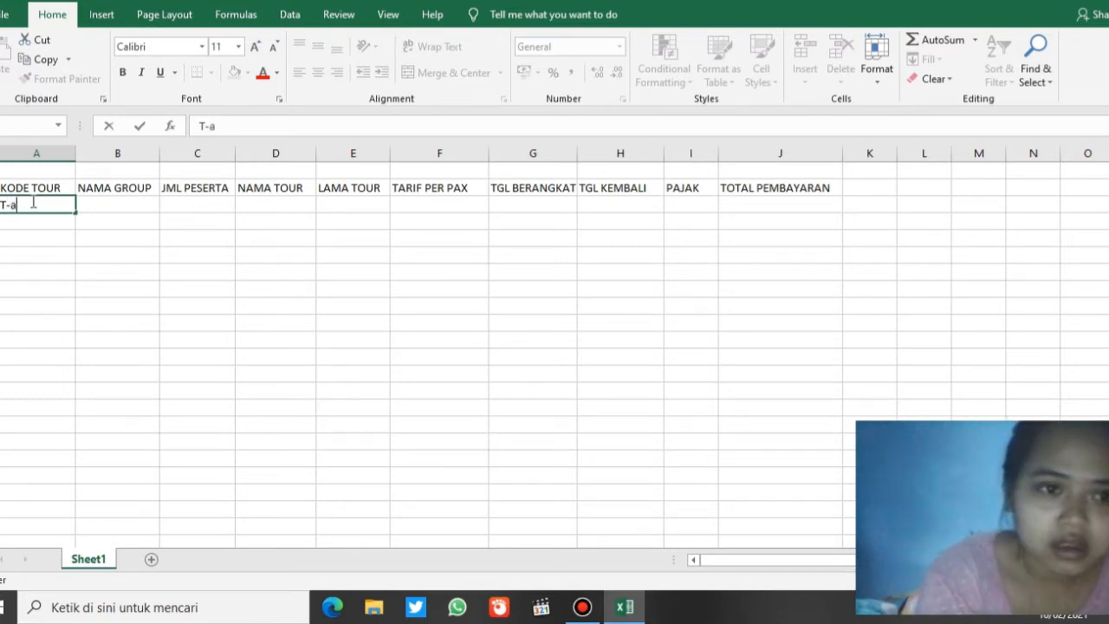
pyautogui.press('BackSpace')
pyautogui.write('AU')
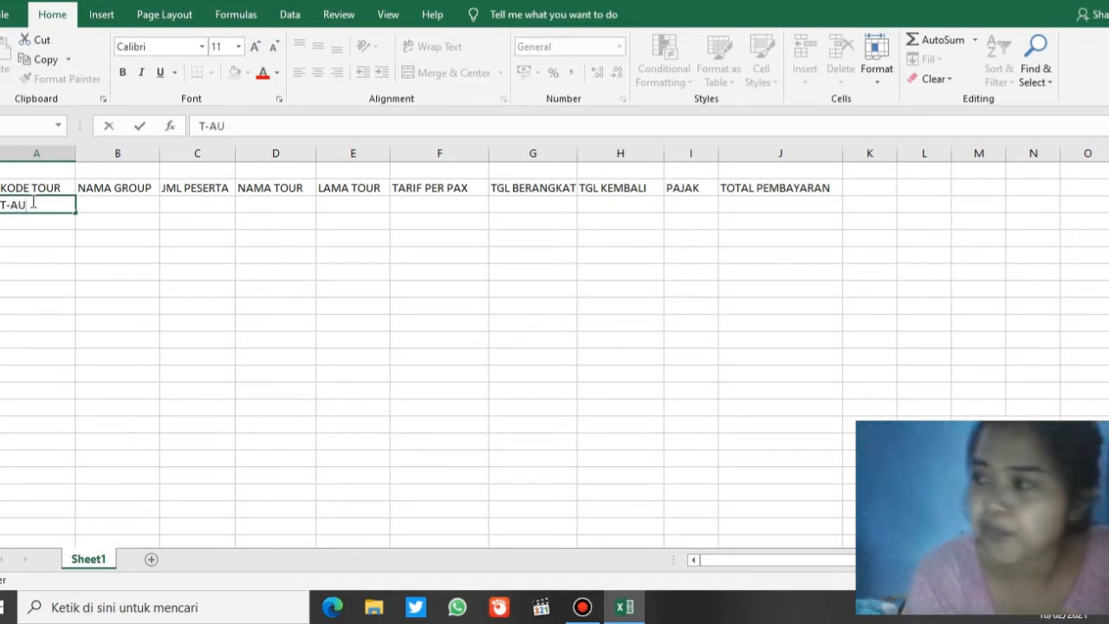
pyautogui.write('0')
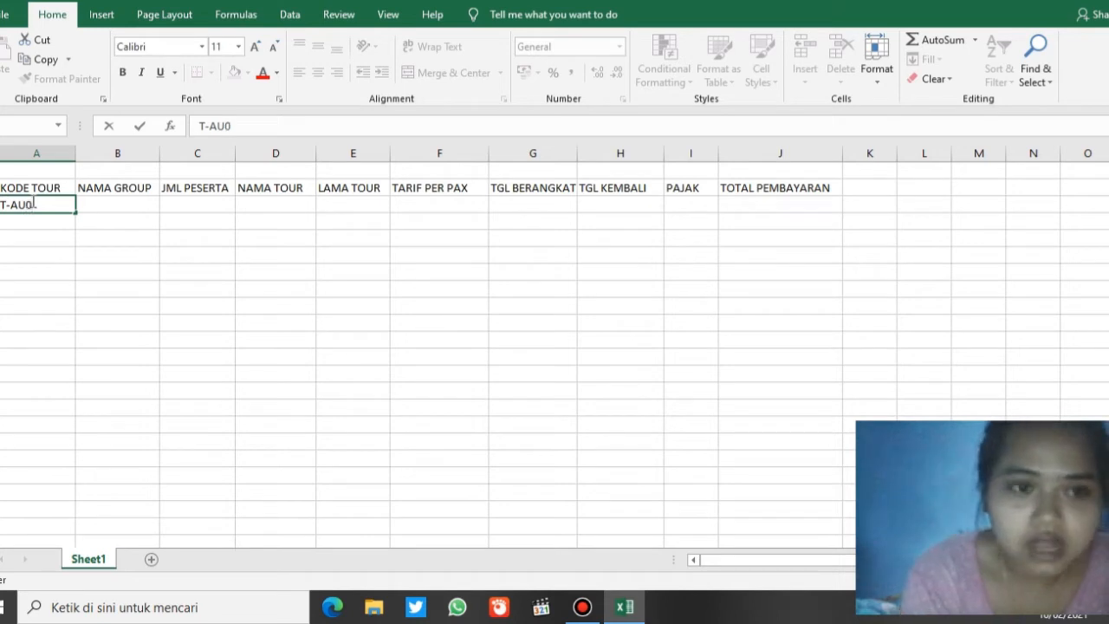
pyautogui.write('1')
pyautogui.press('Return')
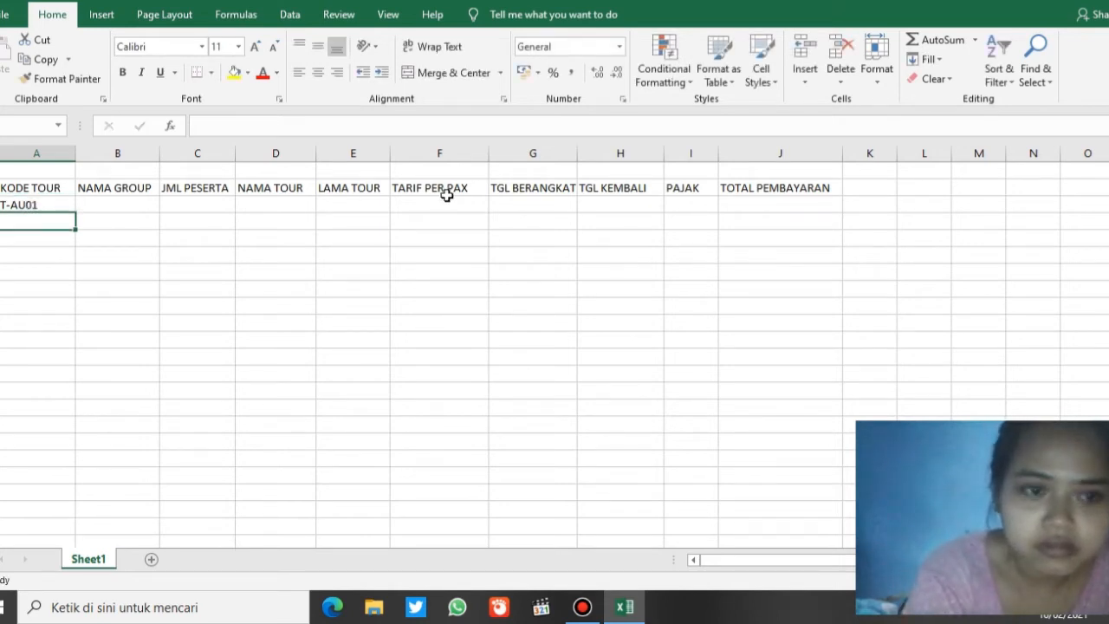
# Enter T-AT01 as the second tour code in the KODE TOUR column.
pyautogui.write('T')
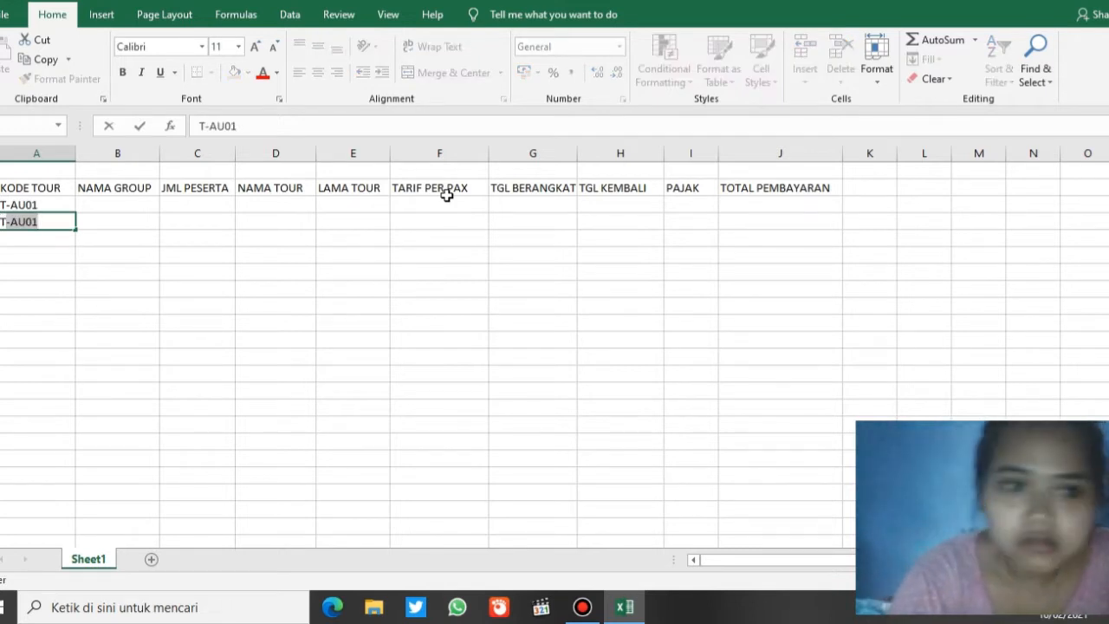
pyautogui.press('BackSpace')
pyautogui.write('-AU01')
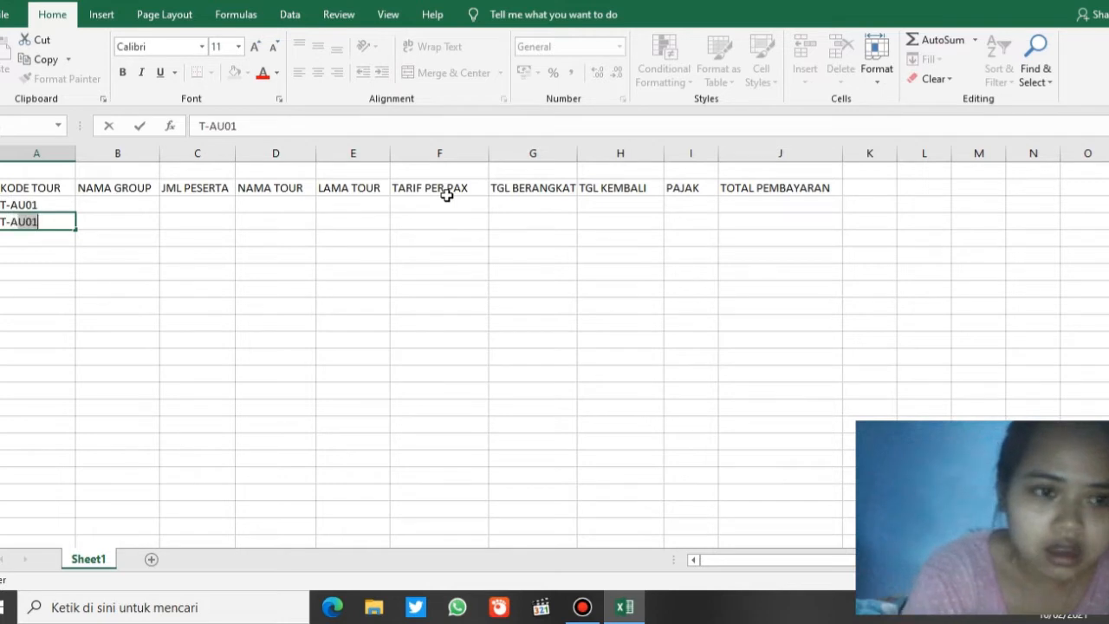
pyautogui.press('BackSpace')
pyautogui.press('BackSpace')
pyautogui.press('BackSpace')
pyautogui.write('T0')
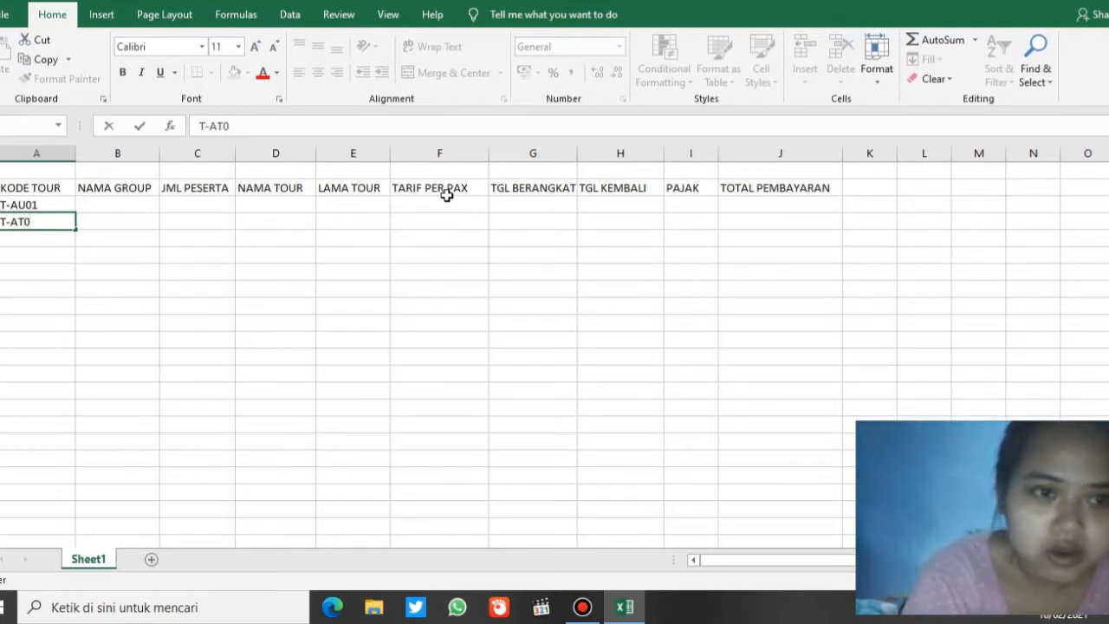
pyautogui.write('2')
pyautogui.press('BackSpace')
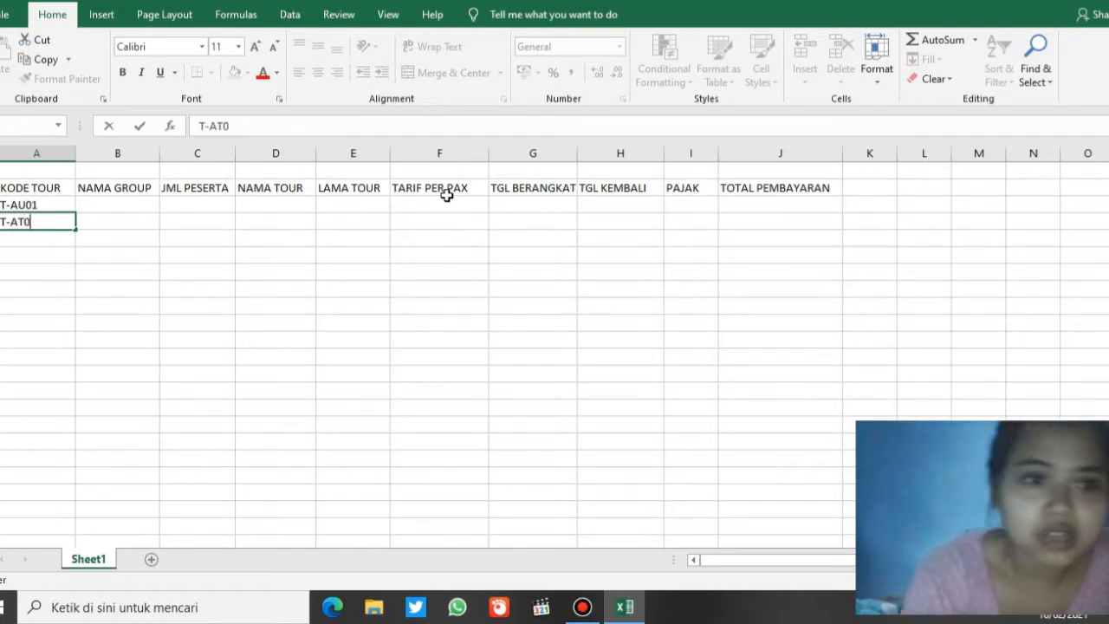
pyautogui.write('1')
pyautogui.press('Return')
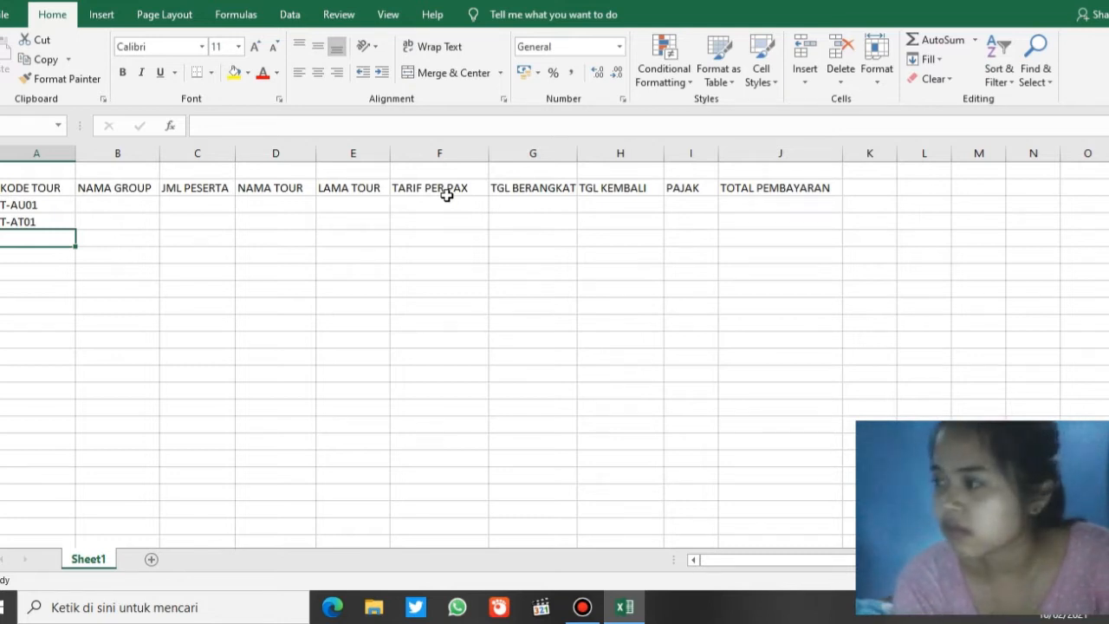
# Enter T-EB02 and T-AT03 as the third and fourth tour codes in the KODE TOUR column.
pyautogui.write('T-E')
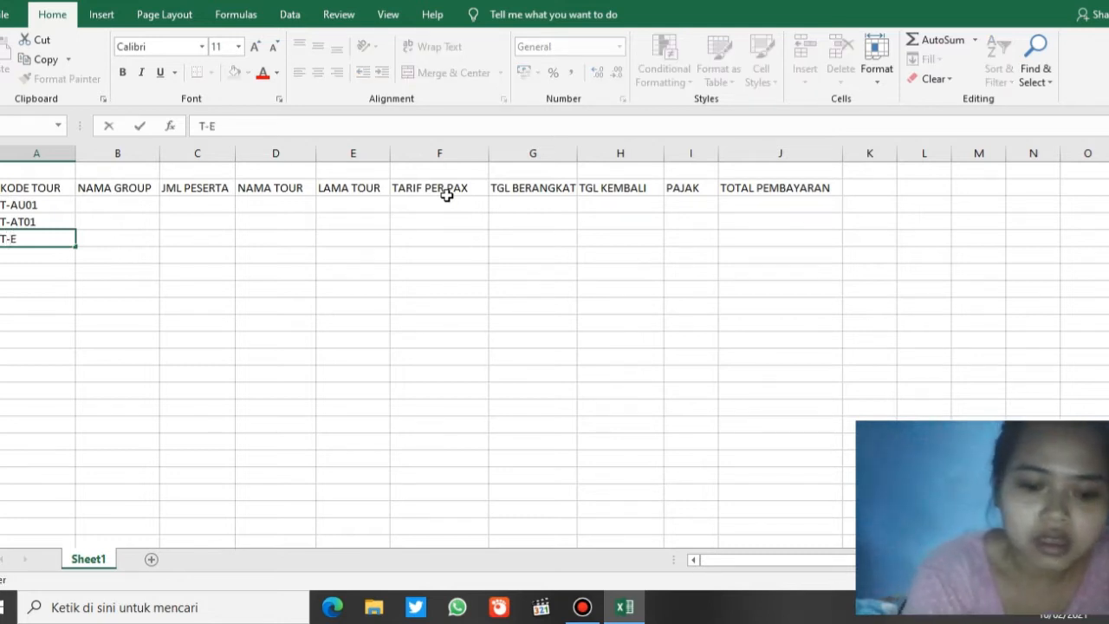
pyautogui.write('B')
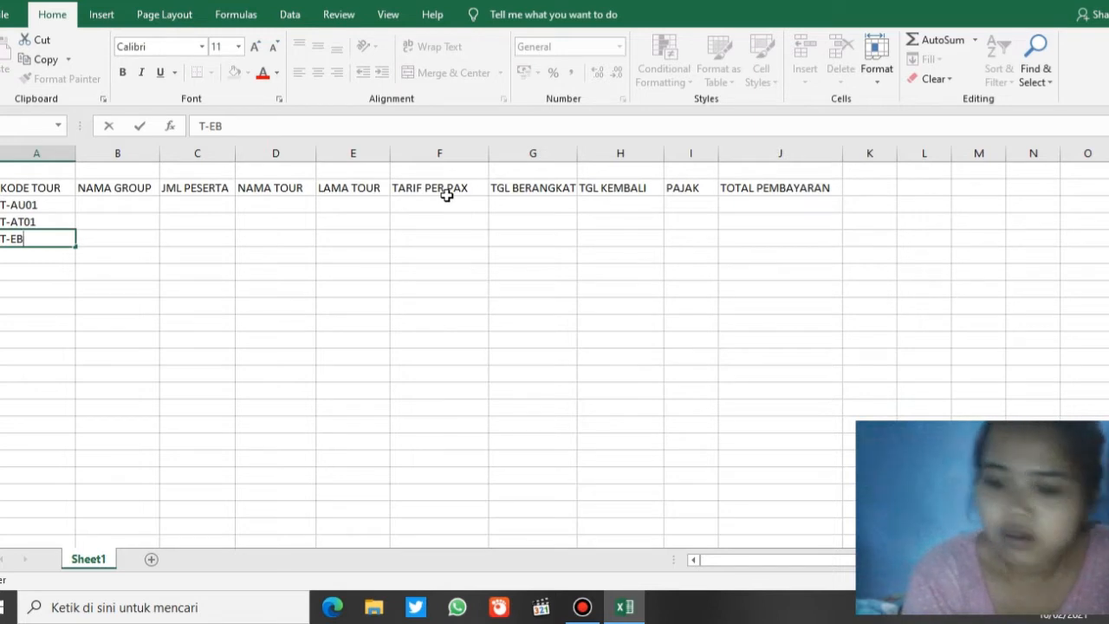
pyautogui.write('02')
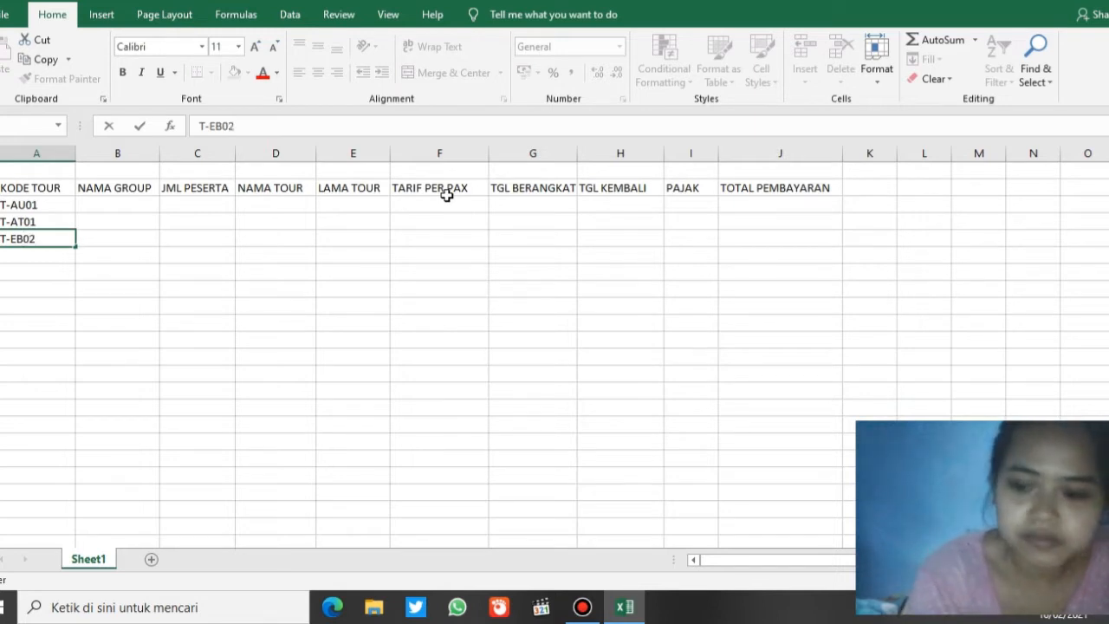
pyautogui.press('Return')
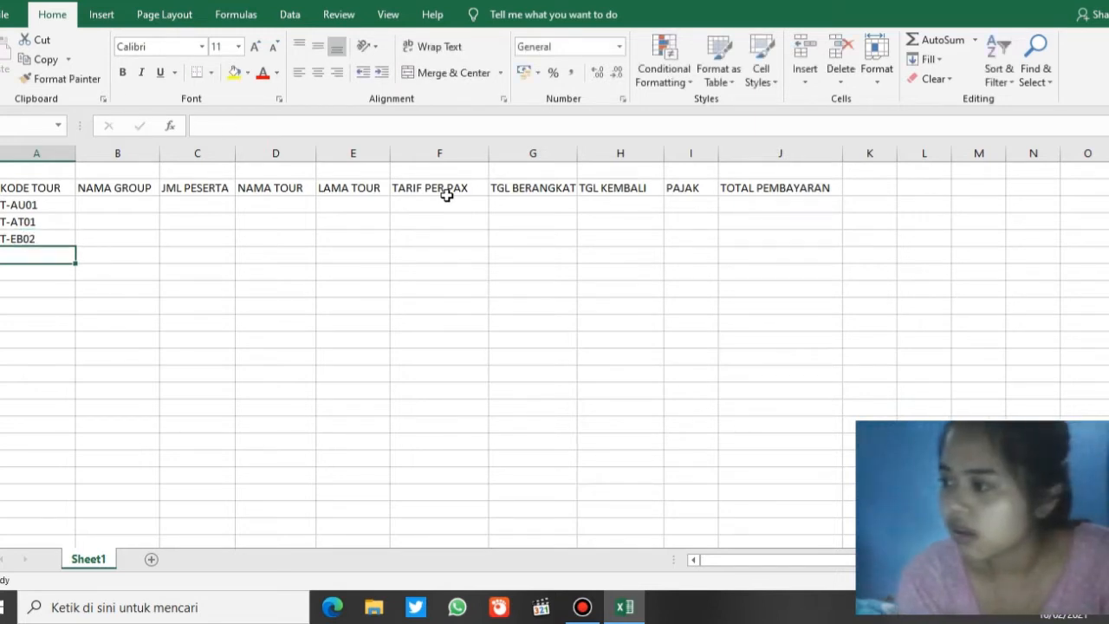
pyautogui.write('T')
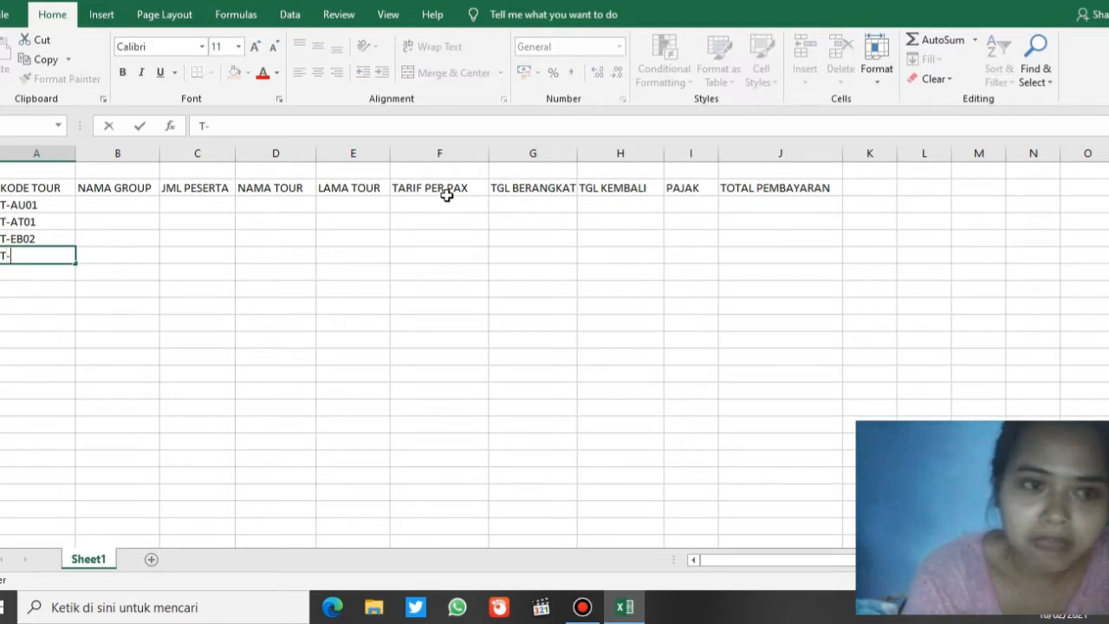
pyautogui.write('-AT')
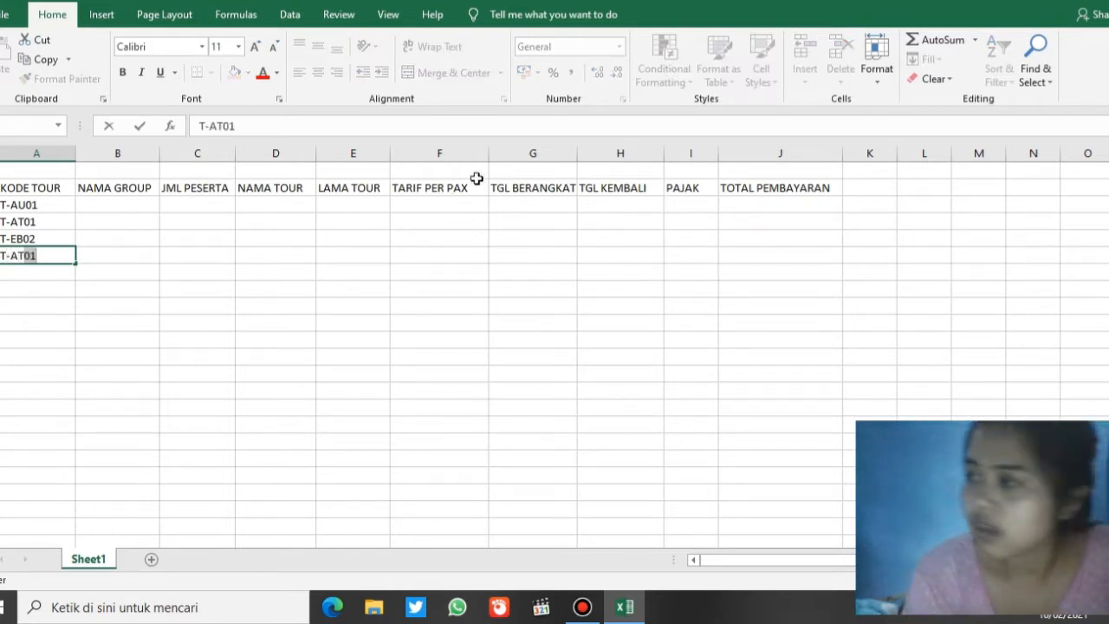
pyautogui.write('03')
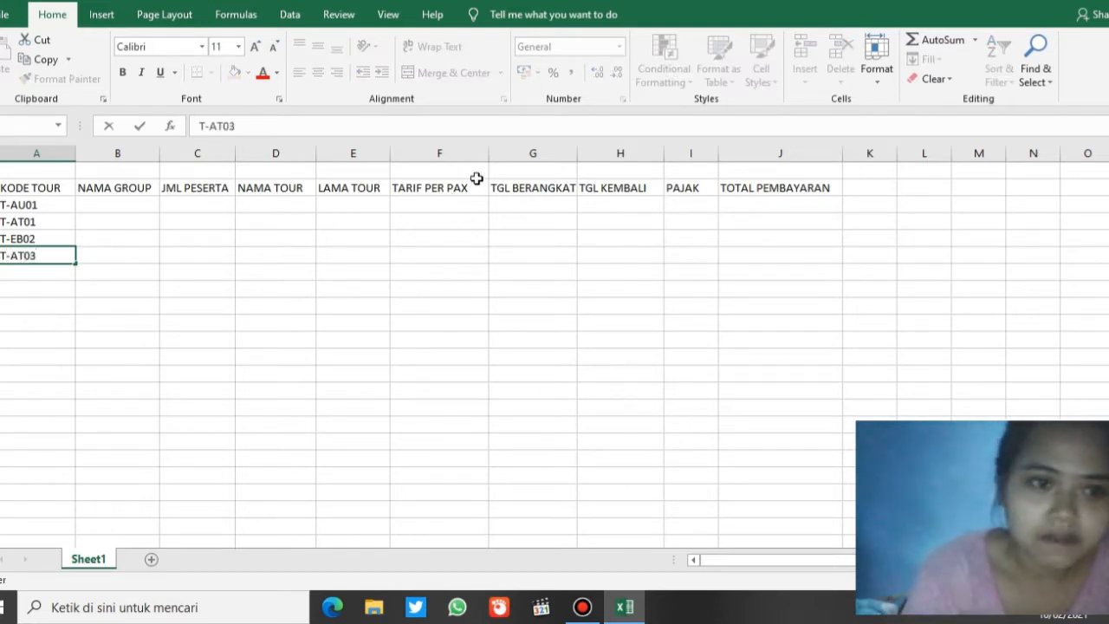
pyautogui.hotkey('ctrl', 'Return')
pyautogui.press('Return')
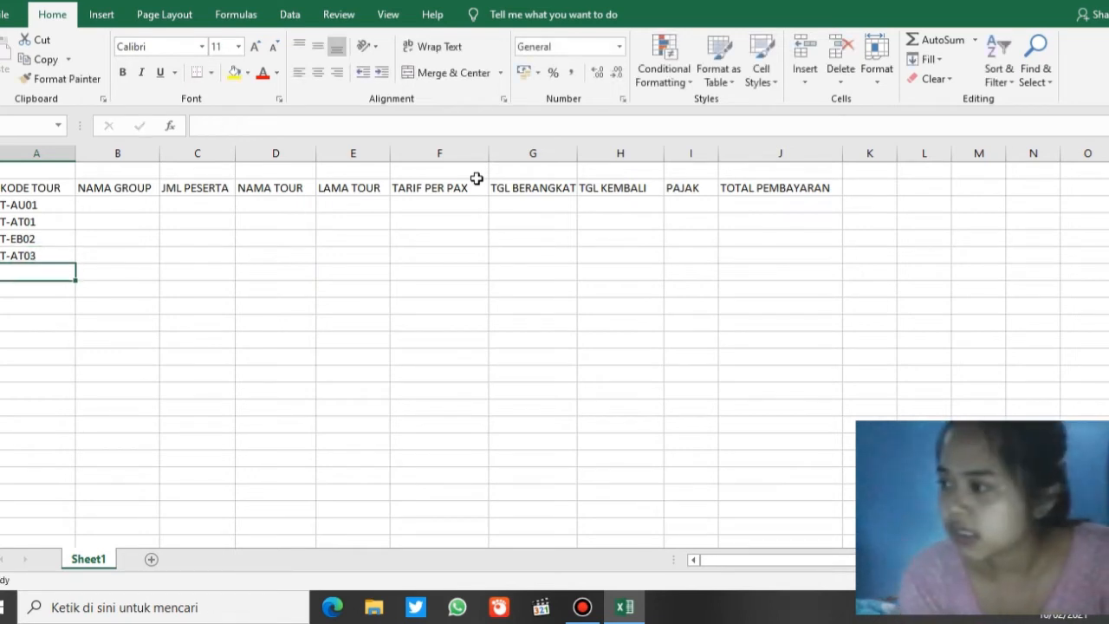
# Enter T-EB01 as the fifth tour code in the KODE TOUR column.
pyautogui.write('T-EB')
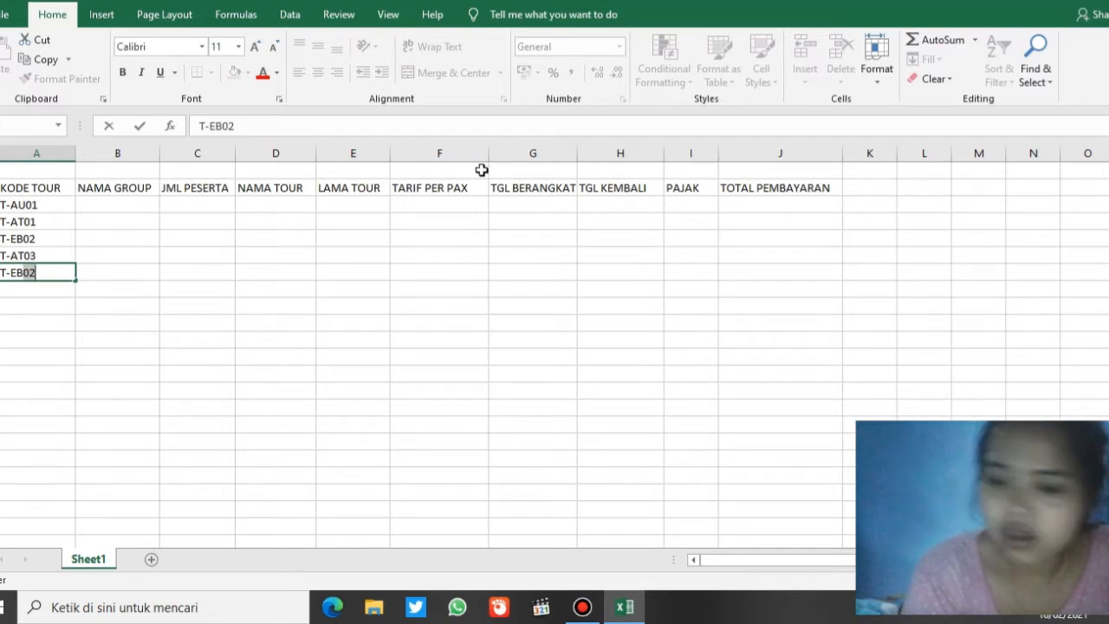
pyautogui.write('0')
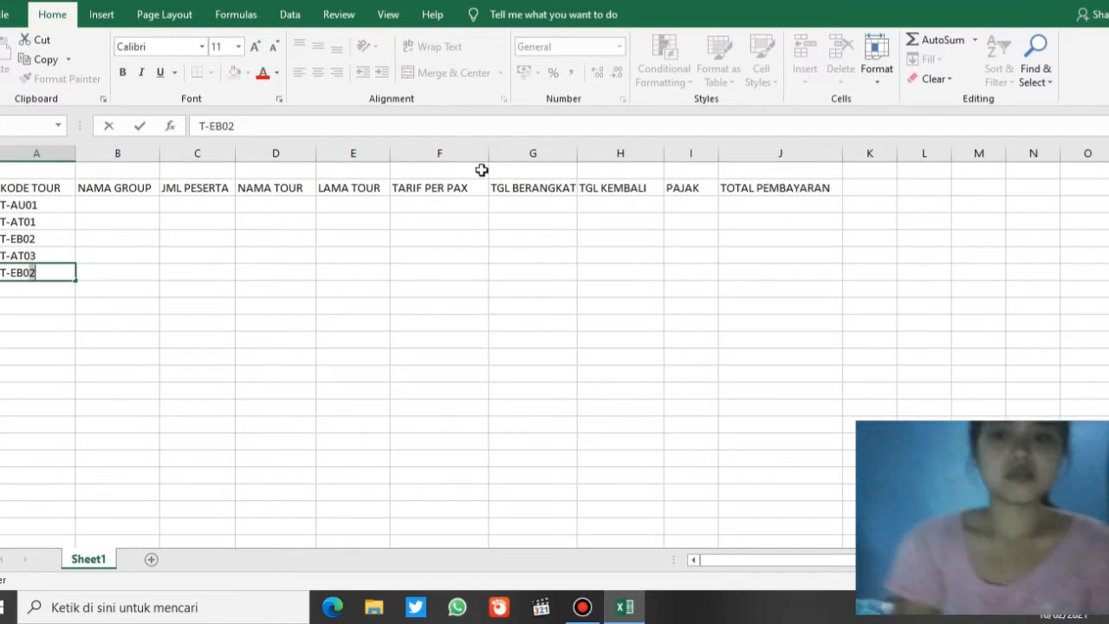
pyautogui.write('2')
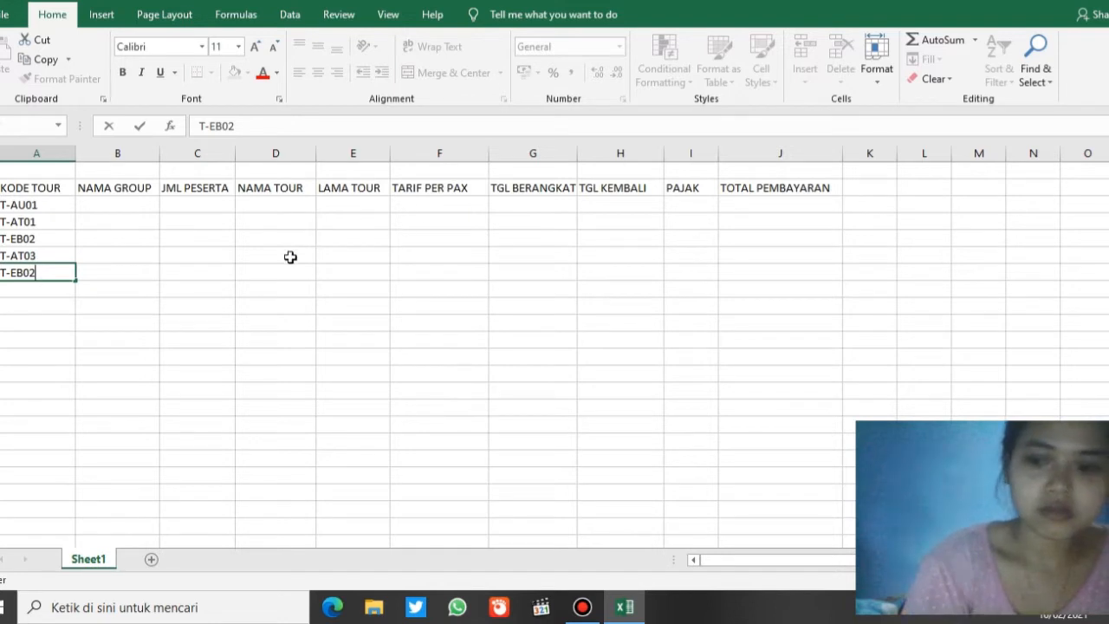
pyautogui.press('BackSpace')
pyautogui.write('1')
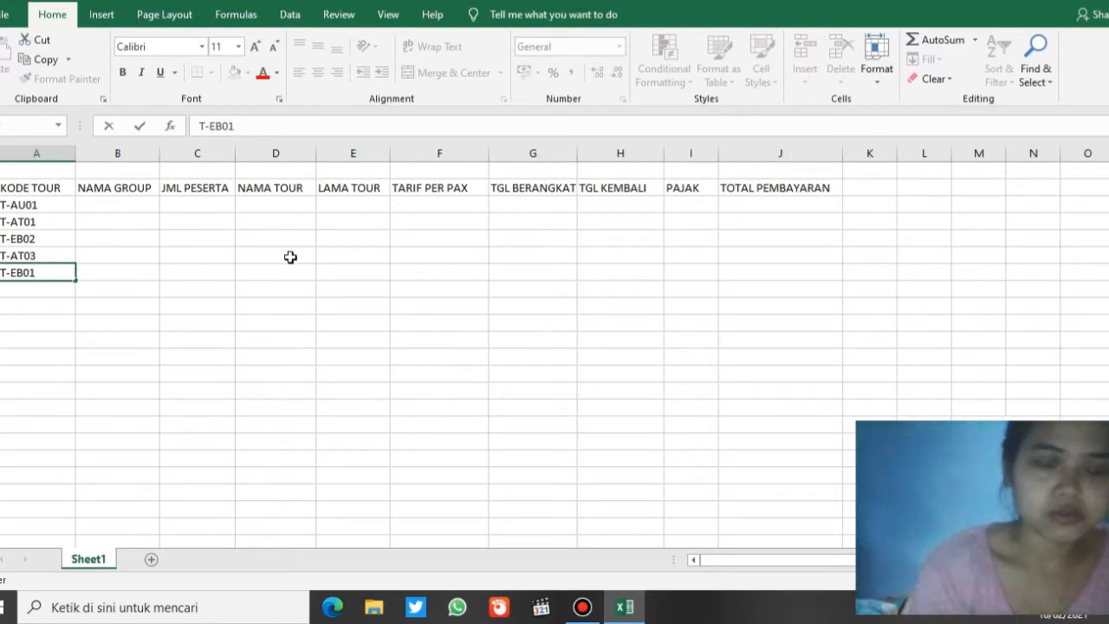
pyautogui.press('Return')
# Enter T-AU01 and T-AT02 as the sixth and seventh tour codes in the KODE TOUR column.
pyautogui.write('T-')
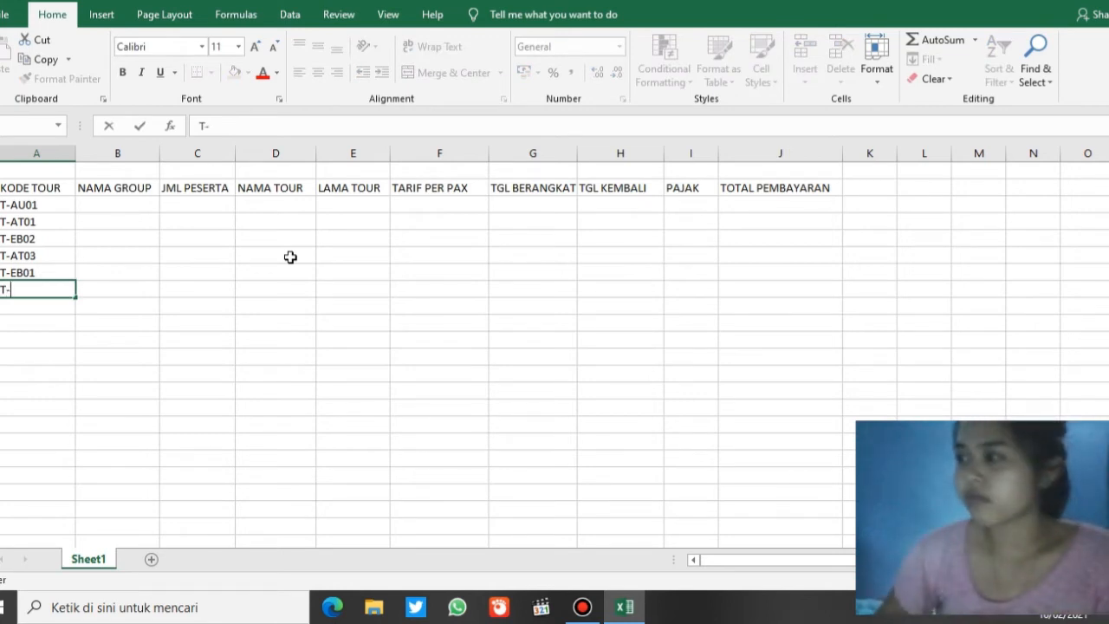
pyautogui.write('AU')
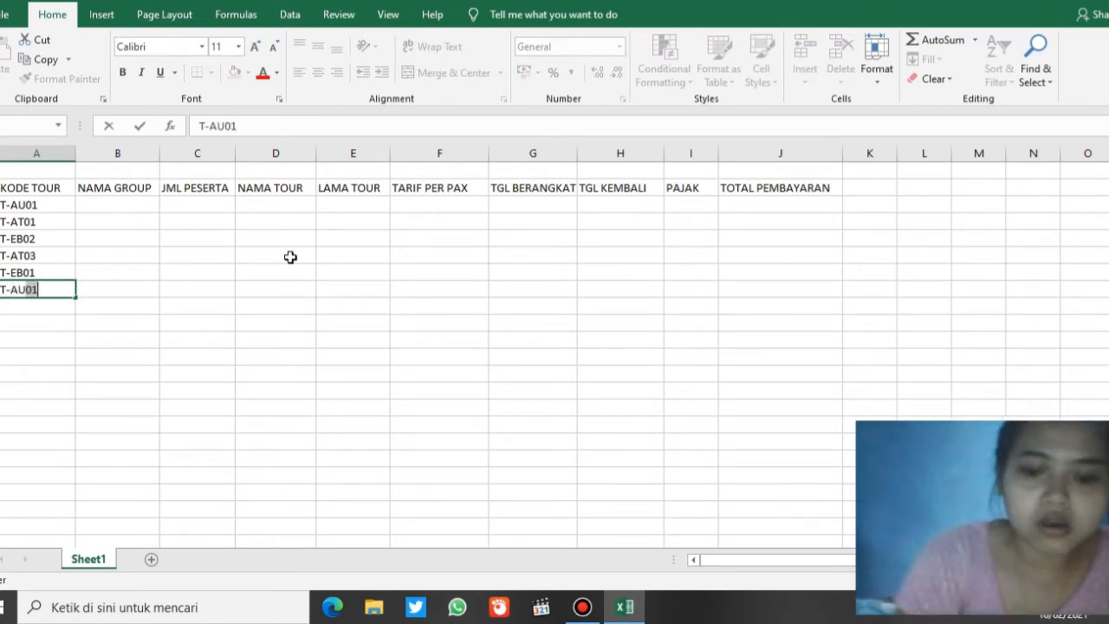
pyautogui.write('01')
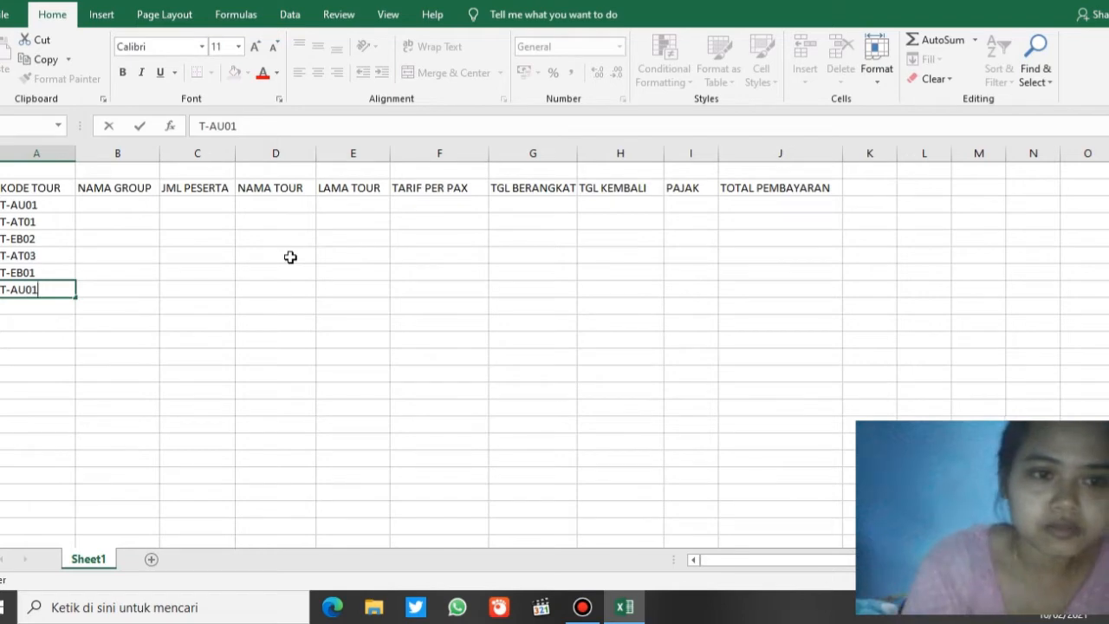
pyautogui.press('Return')
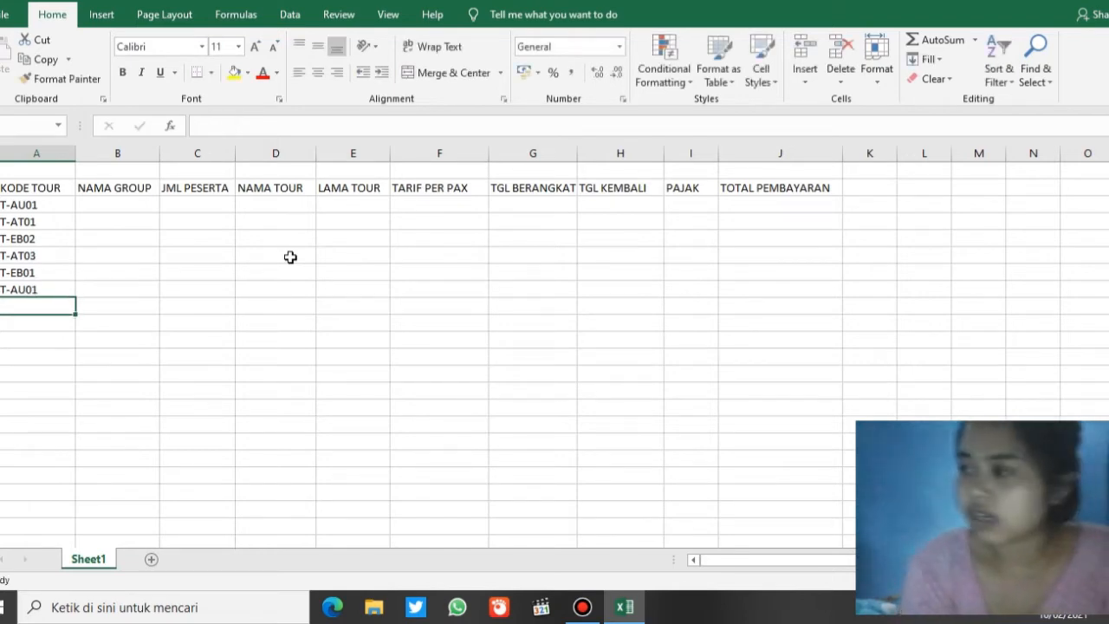
pyautogui.write('T-AT')
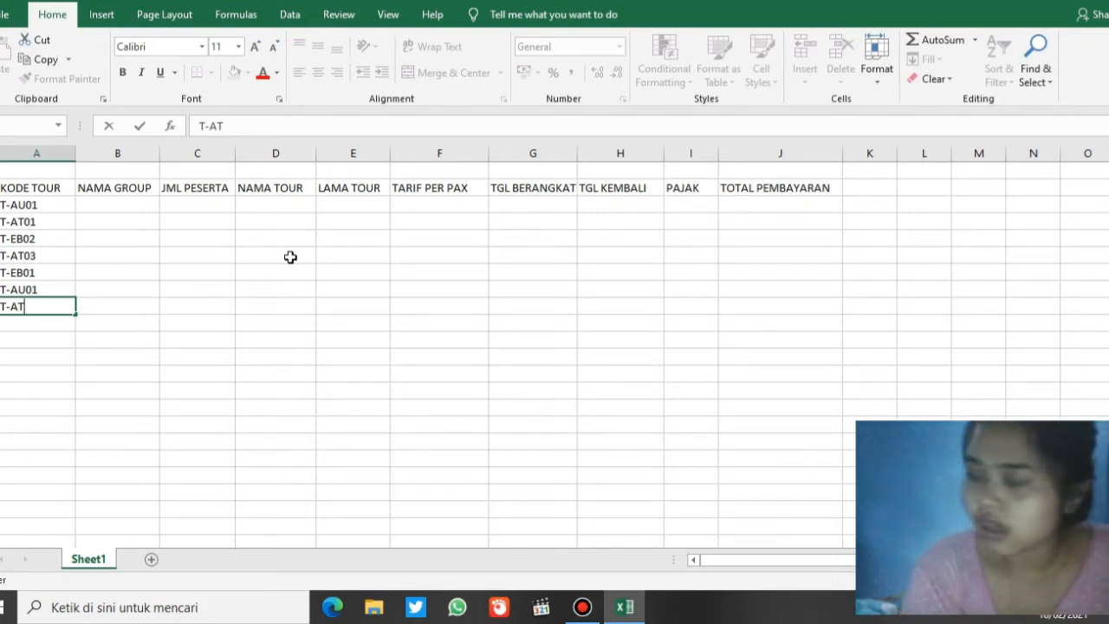
pyautogui.write('02')
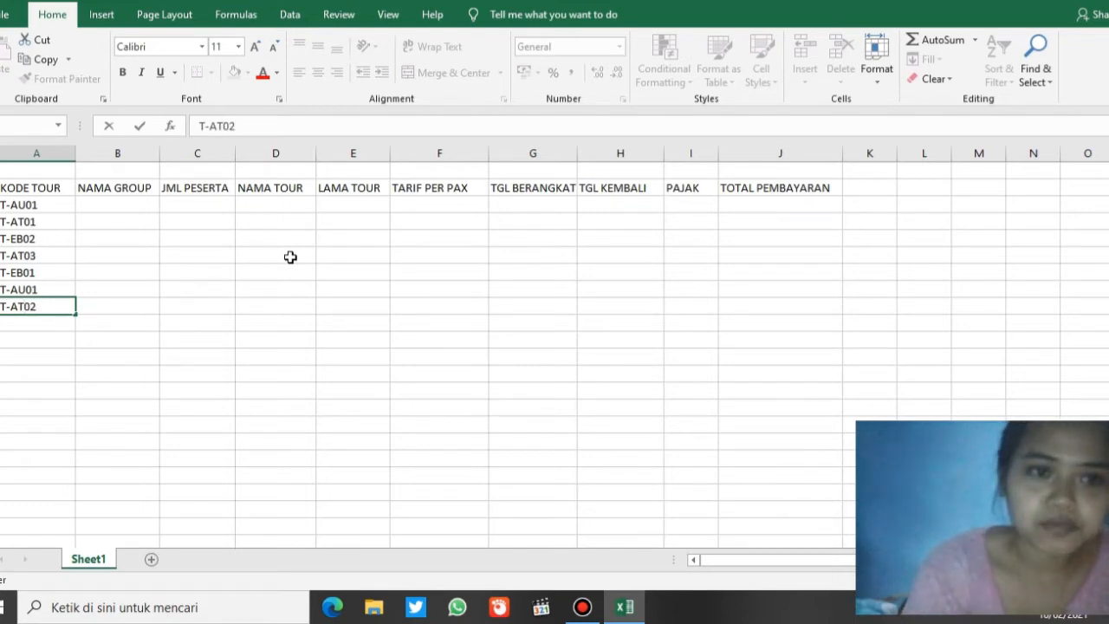
# Enter GROUP 1 as the first group name in the NAMA GROUP column.
pyautogui.click(142, 202)
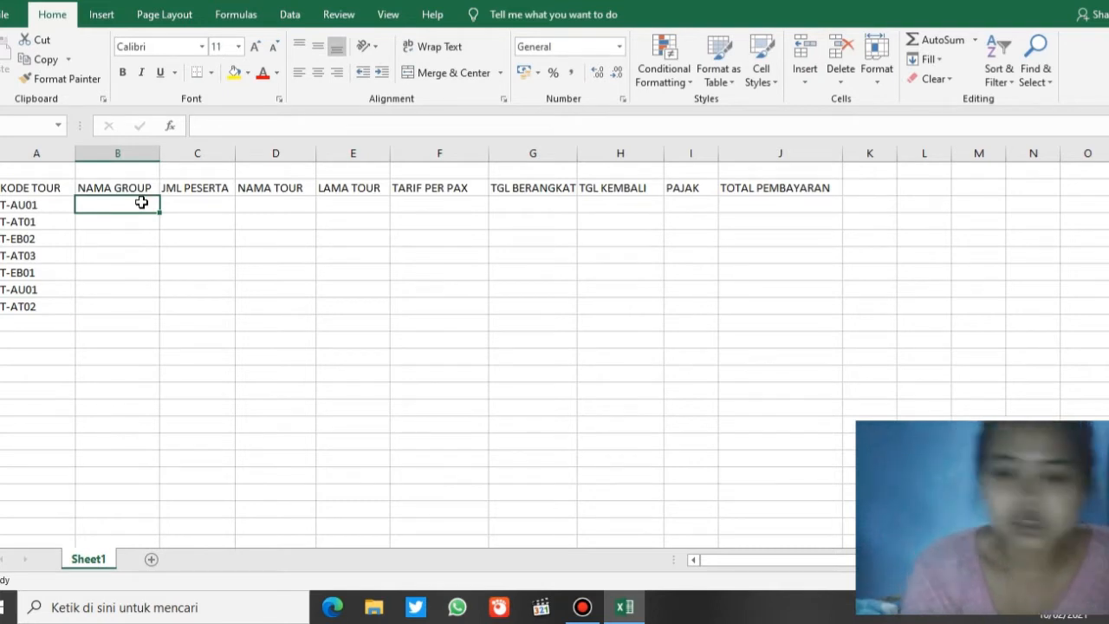
pyautogui.write('g')
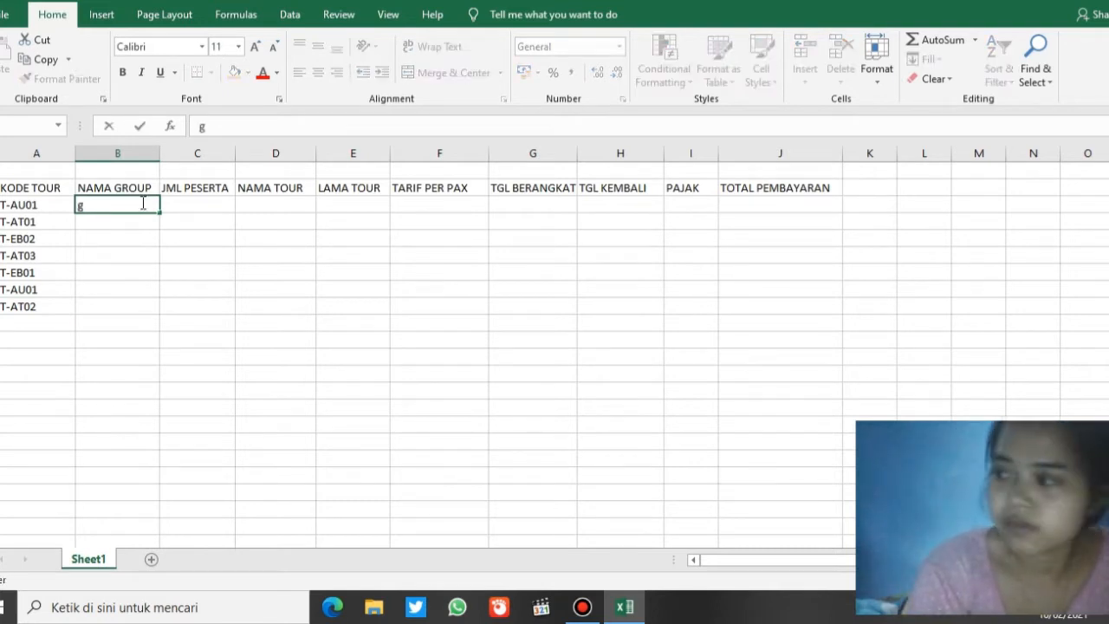
pyautogui.press('BackSpace')
pyautogui.write('GROU')
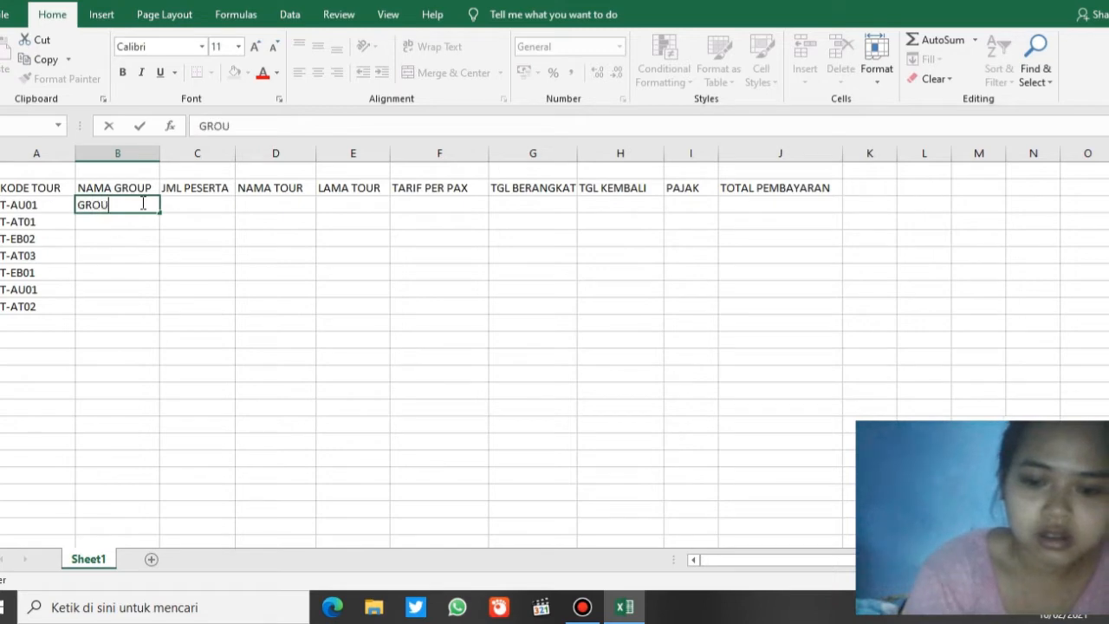
pyautogui.write('P 1')
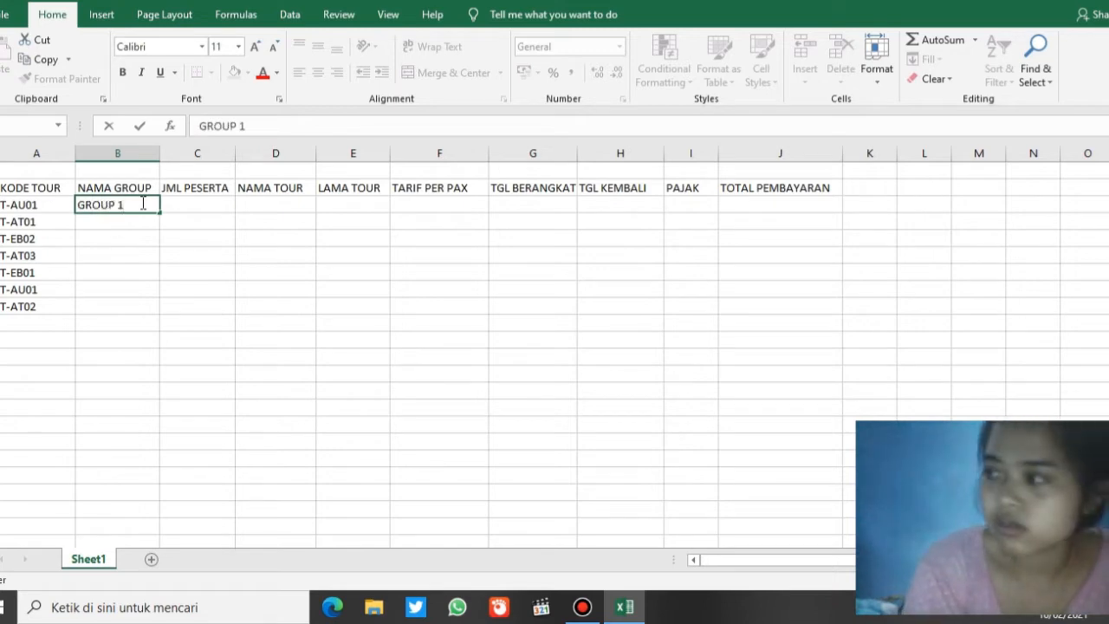
pyautogui.press('Return')
# Enter GROUP 2 as the second group name in the NAMA GROUP column.
pyautogui.write('GROU')
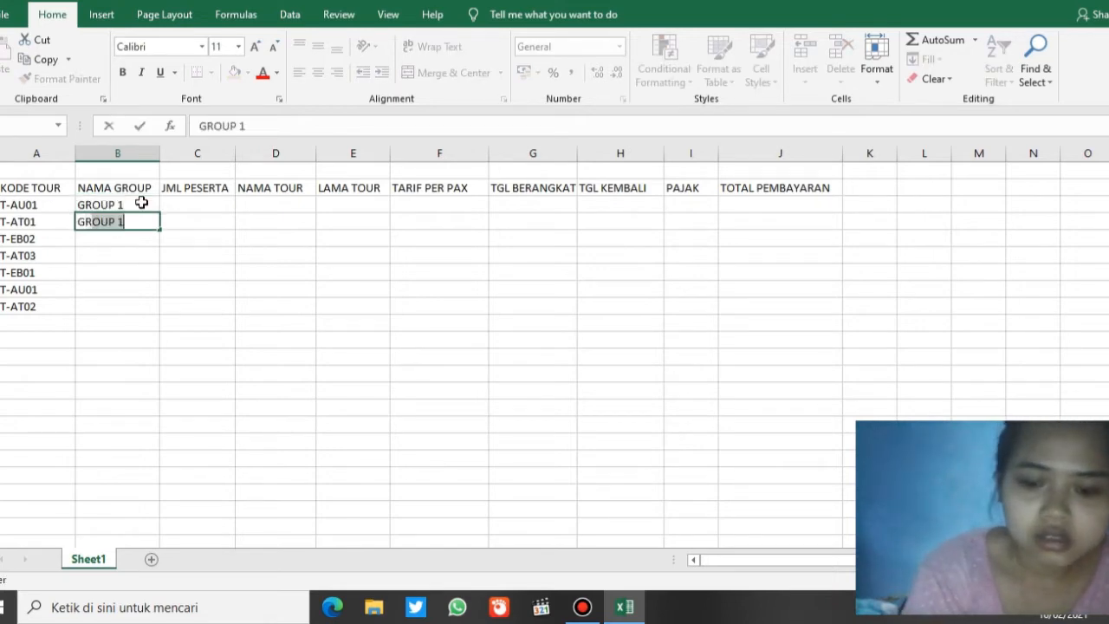
pyautogui.write('P')
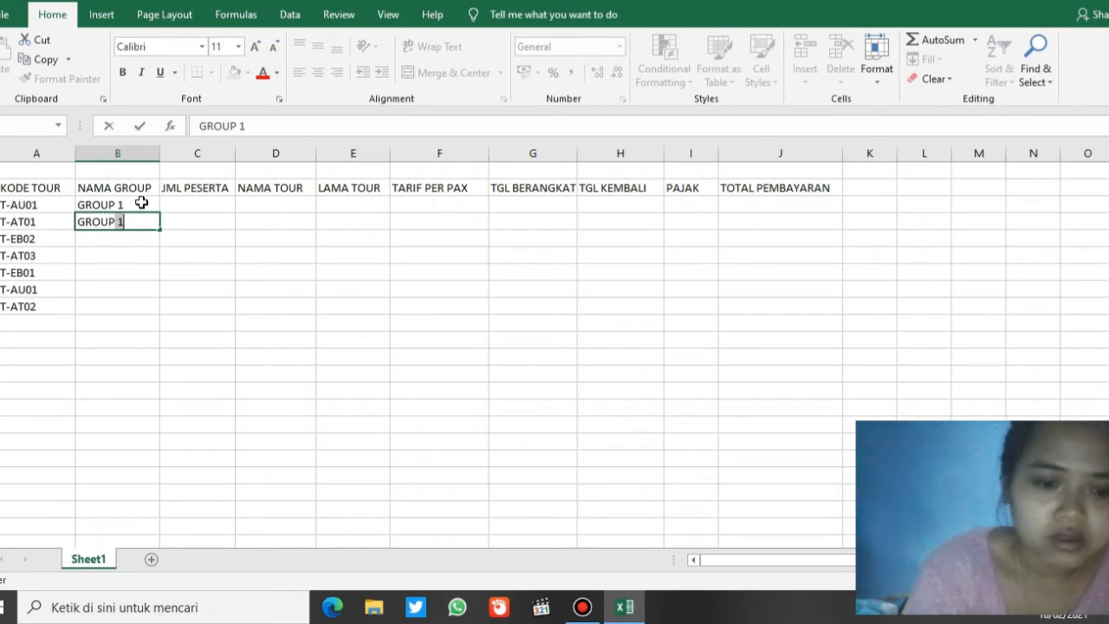
pyautogui.write('2')
pyautogui.press('BackSpace')
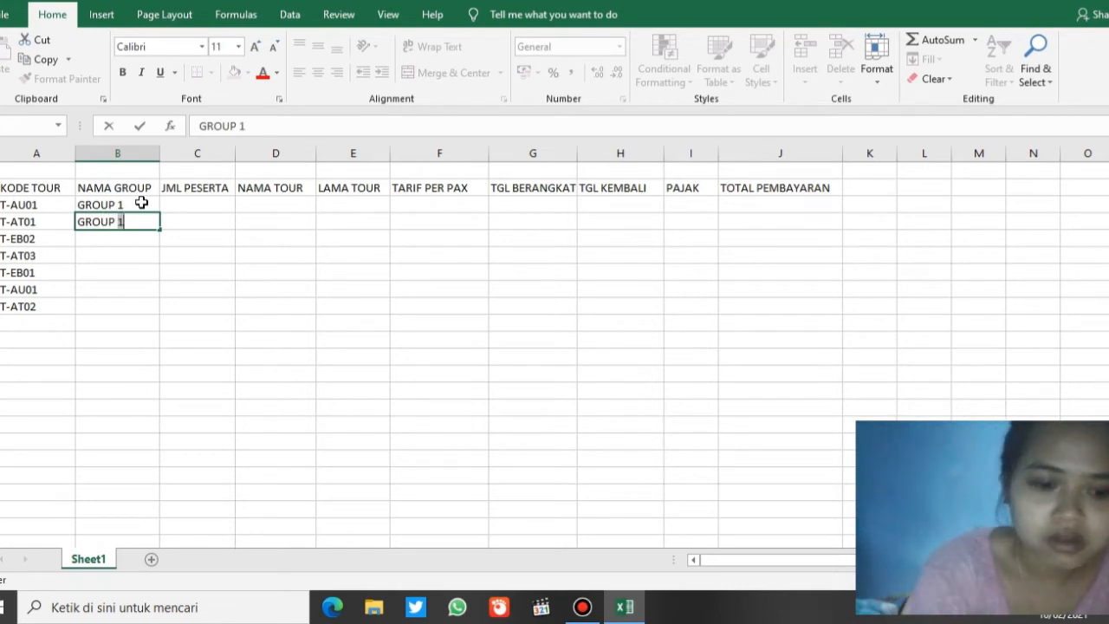
pyautogui.write('2')
pyautogui.press('Return')
# Enter GROUP 3 and GROUP 4 as the third and fourth group names in the NAMA GROUP column.
pyautogui.write('G')
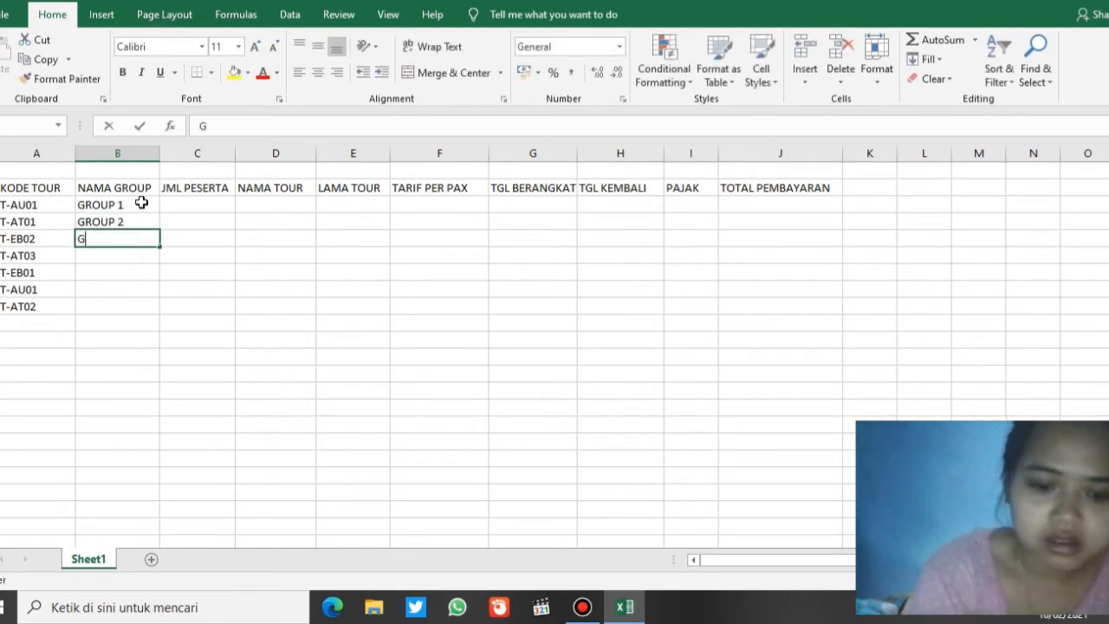
pyautogui.write('ROUP 3')
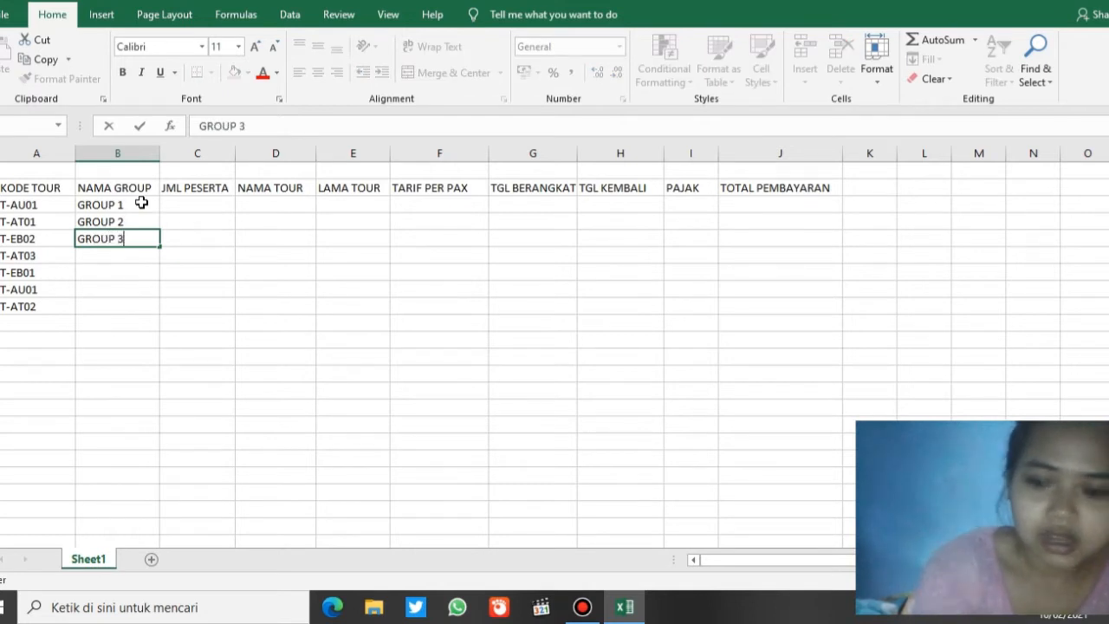
pyautogui.press('Return')
pyautogui.write('GROU')
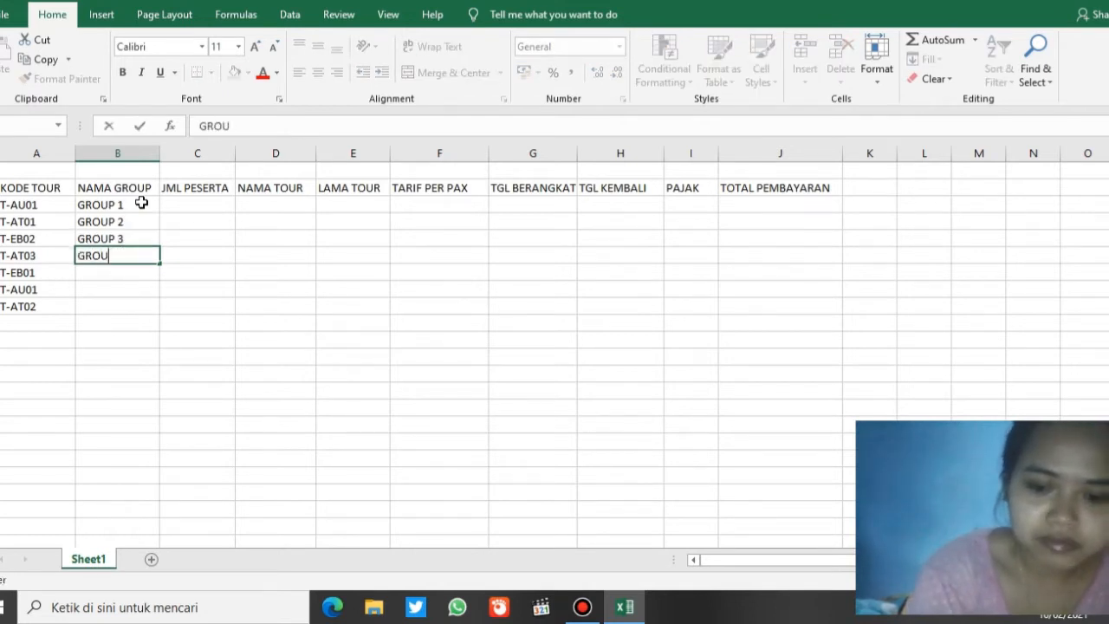
pyautogui.write('P 4')
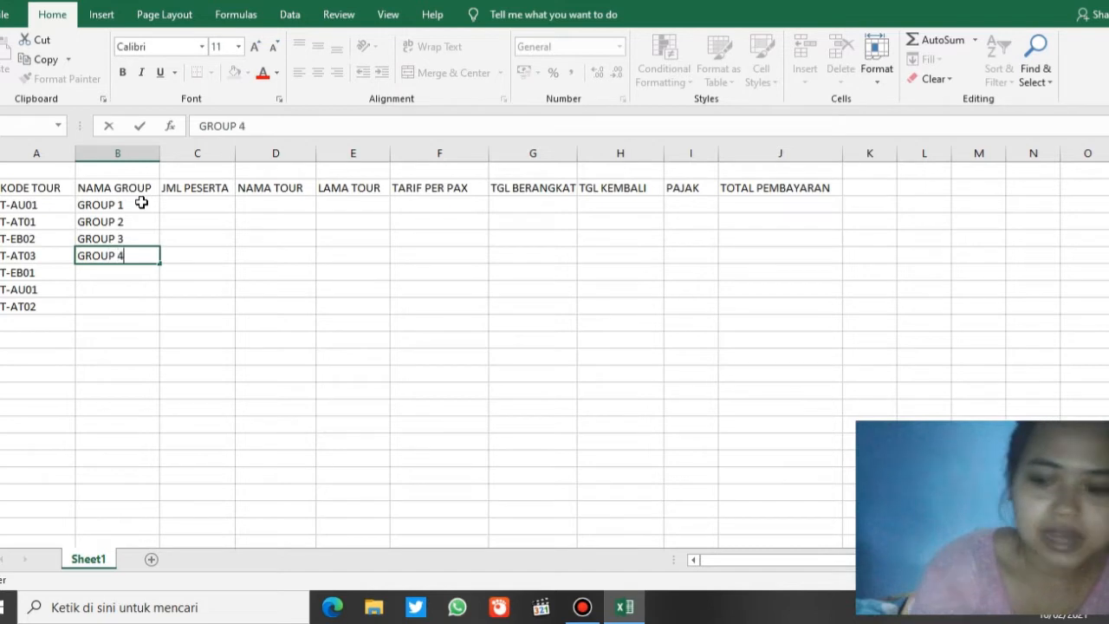
pyautogui.press('Return')
# Enter GROUP 5, GROUP 6 and GROUP 7 in the last three rows of the NAMA GROUP column.
pyautogui.write('GROUP 5')
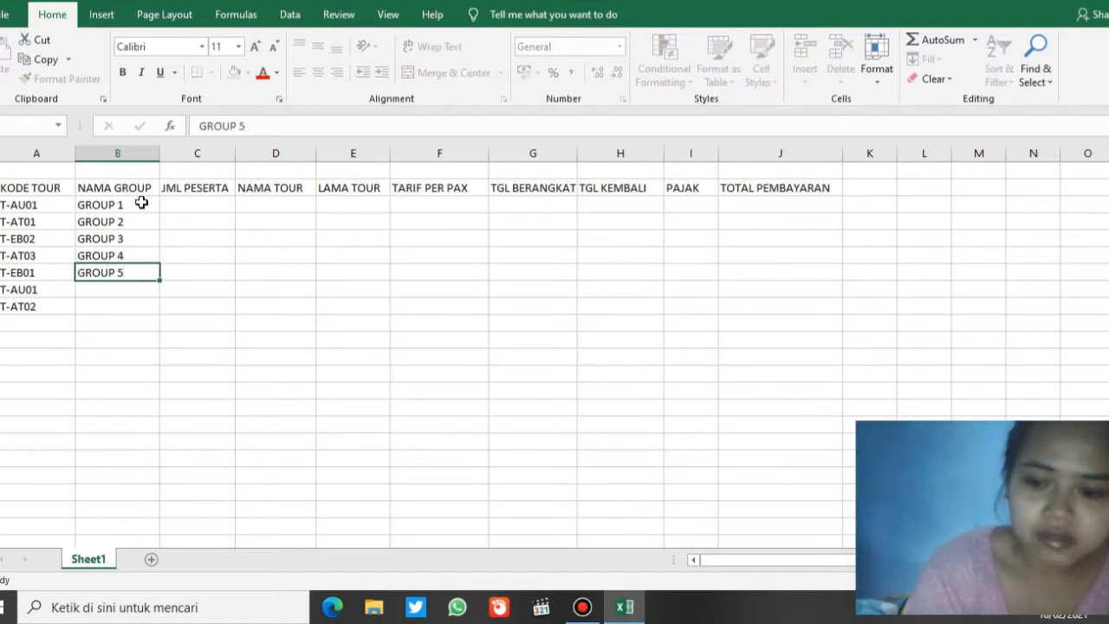
pyautogui.press('Return')
pyautogui.write('G')
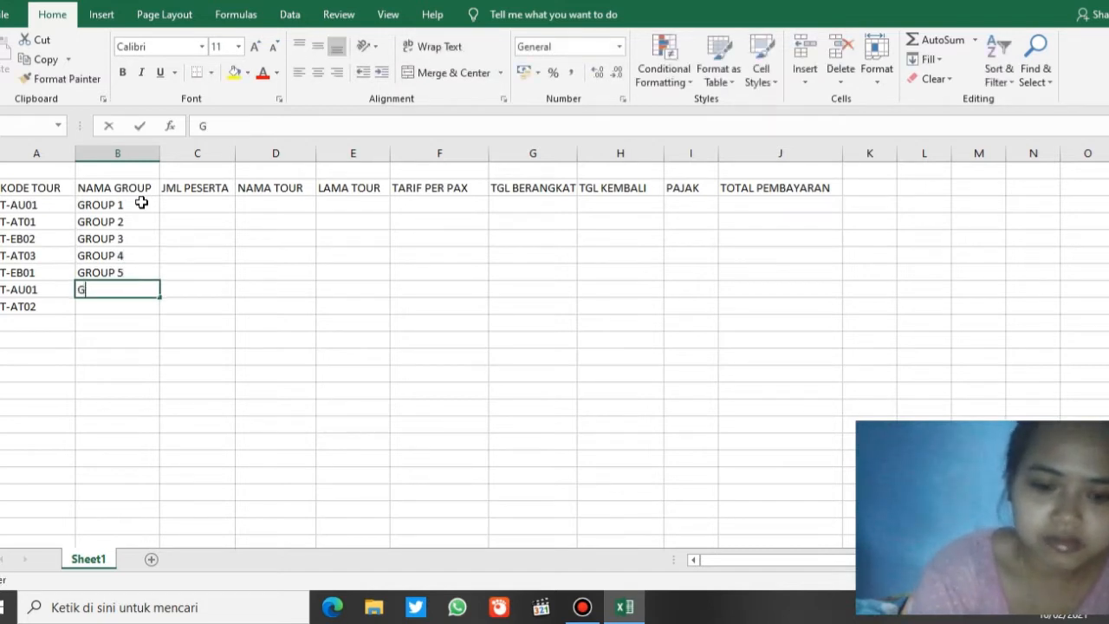
pyautogui.write('ROUP 6')
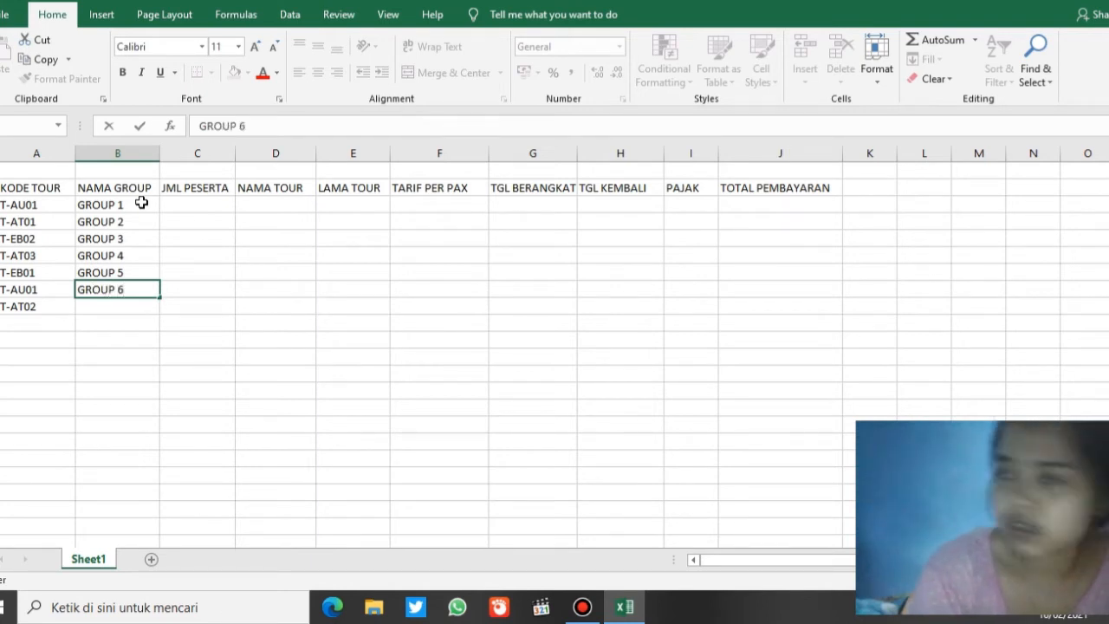
pyautogui.press('Return')
pyautogui.write('GR')
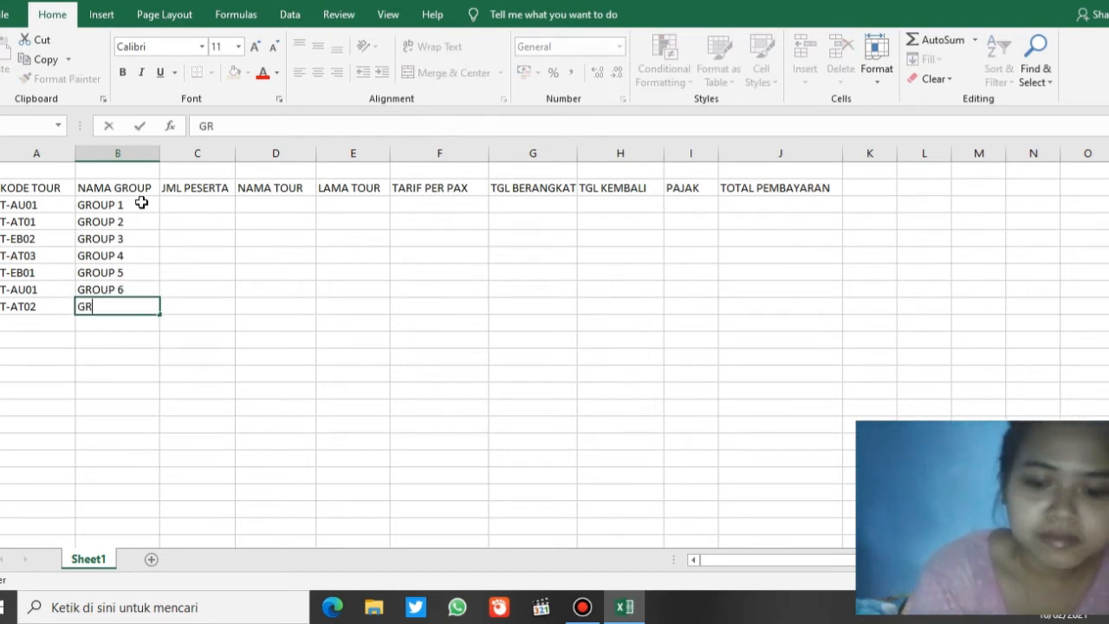
pyautogui.write('OUP 7')
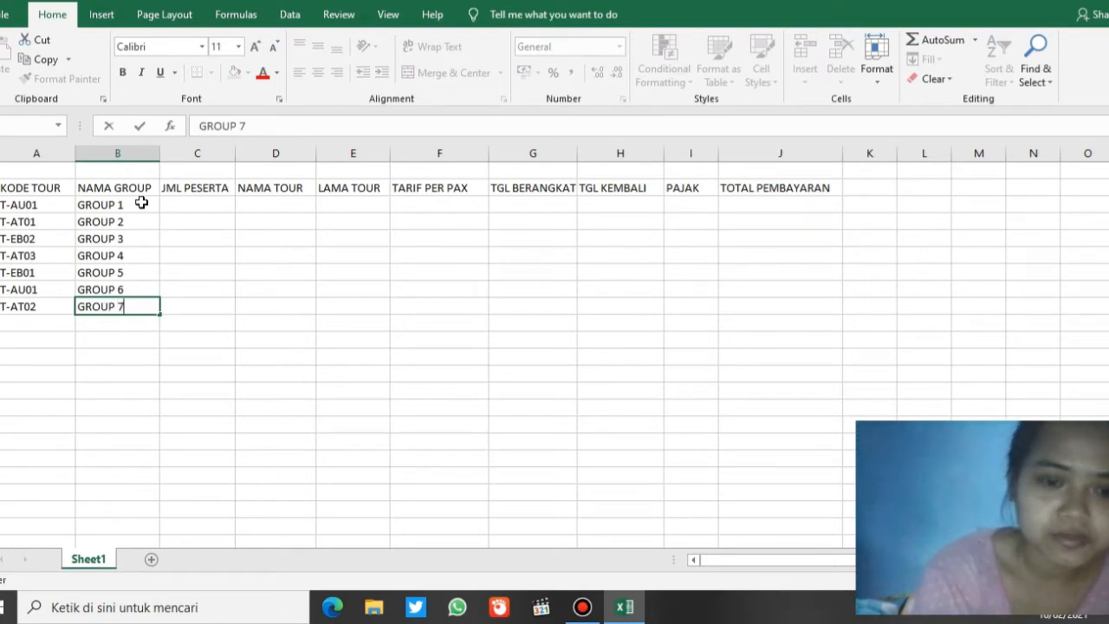
# Enter participant counts 25, 20 and 25 for GROUP 1 to GROUP 3 in the JML PESERTA column.
pyautogui.click(183, 207)
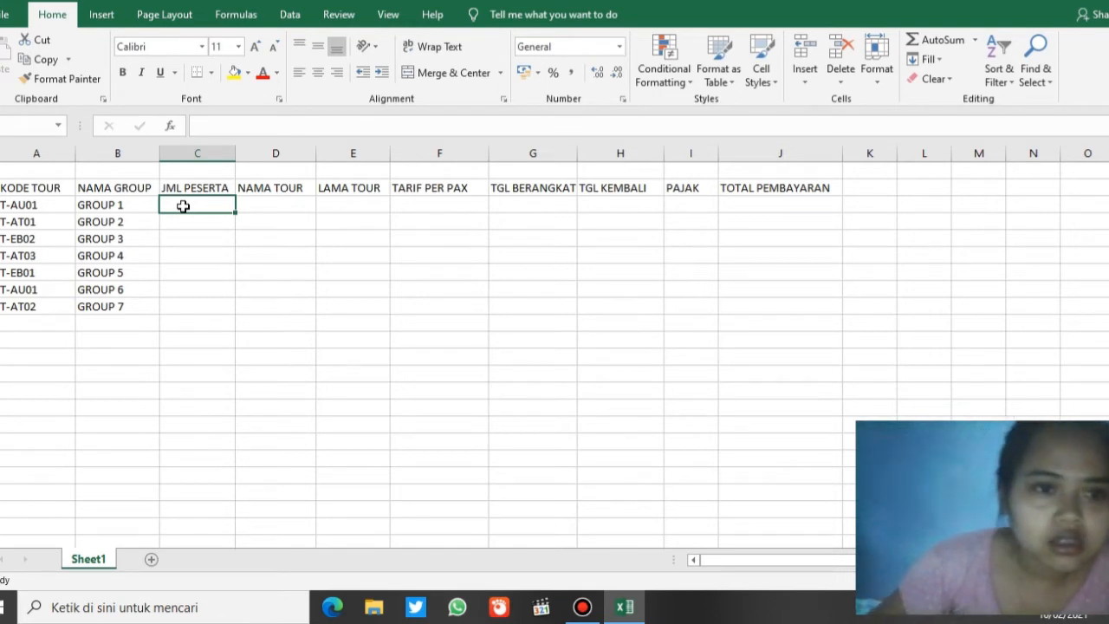
pyautogui.write('2')
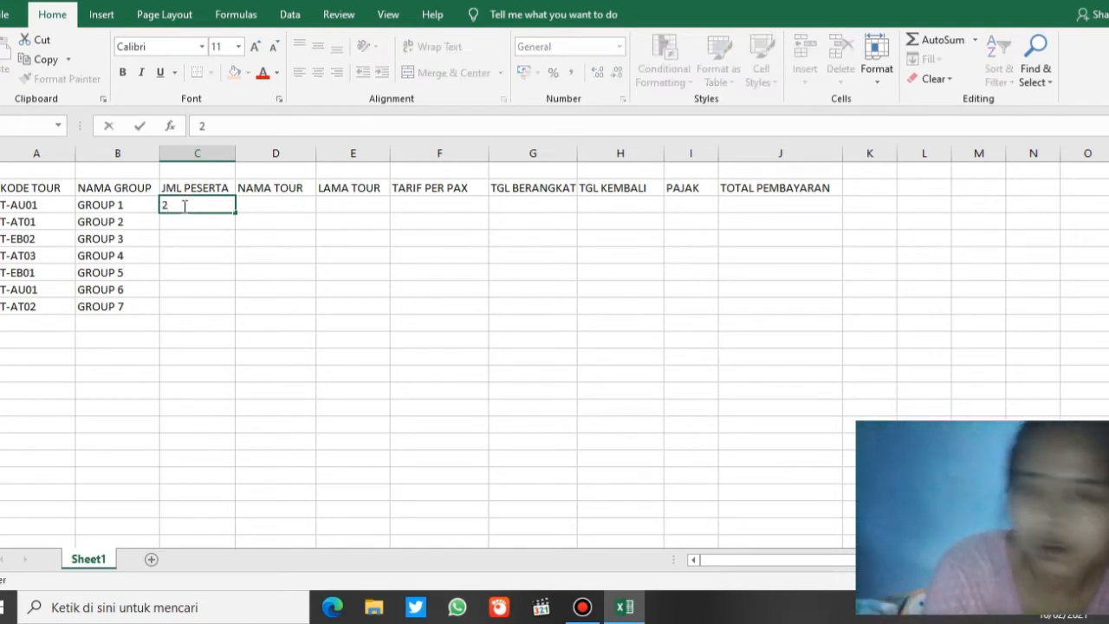
pyautogui.write('5')
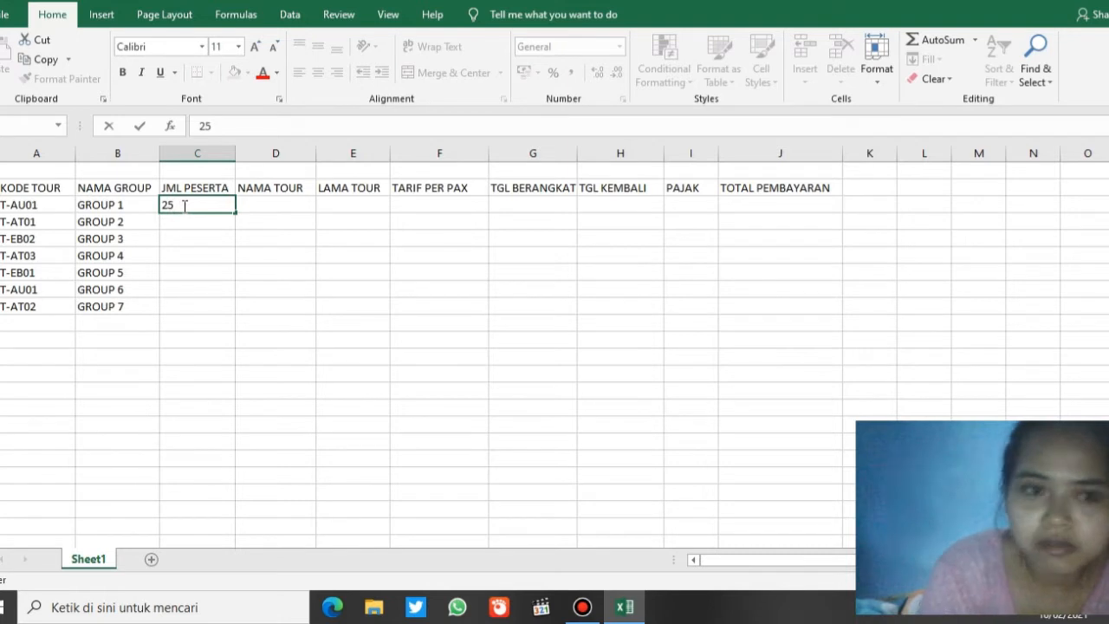
pyautogui.press('Return')
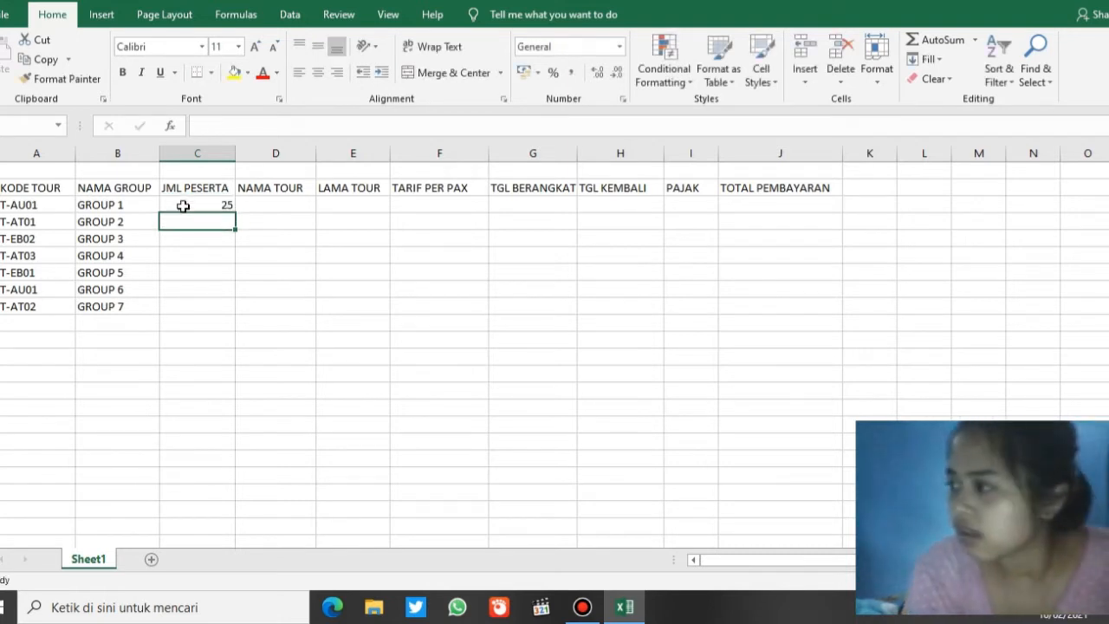
pyautogui.write('20')
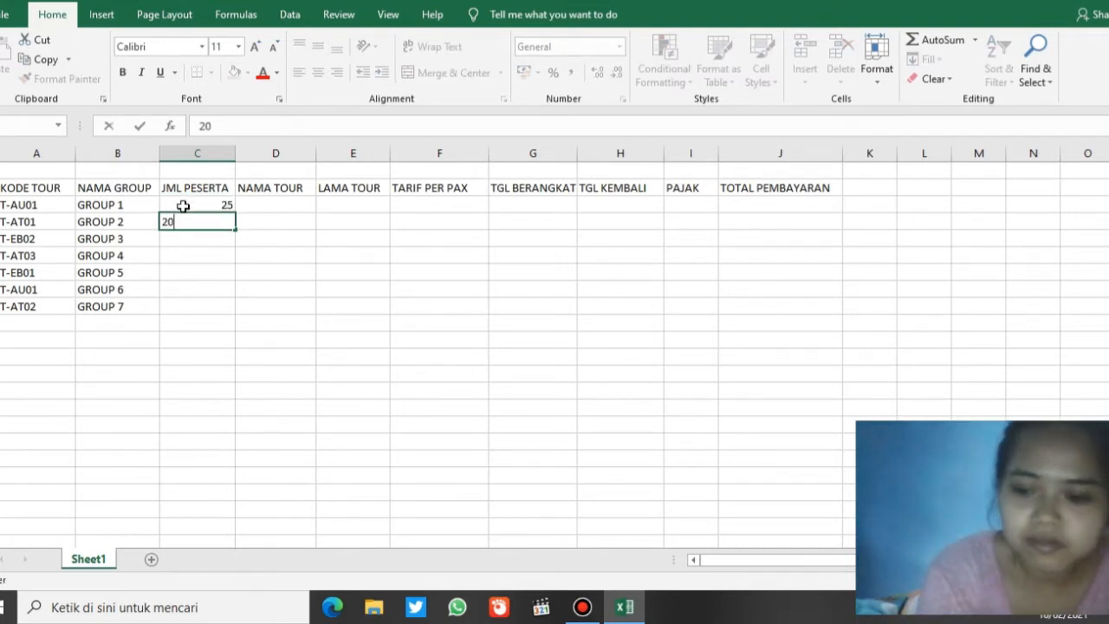
pyautogui.press('Return')
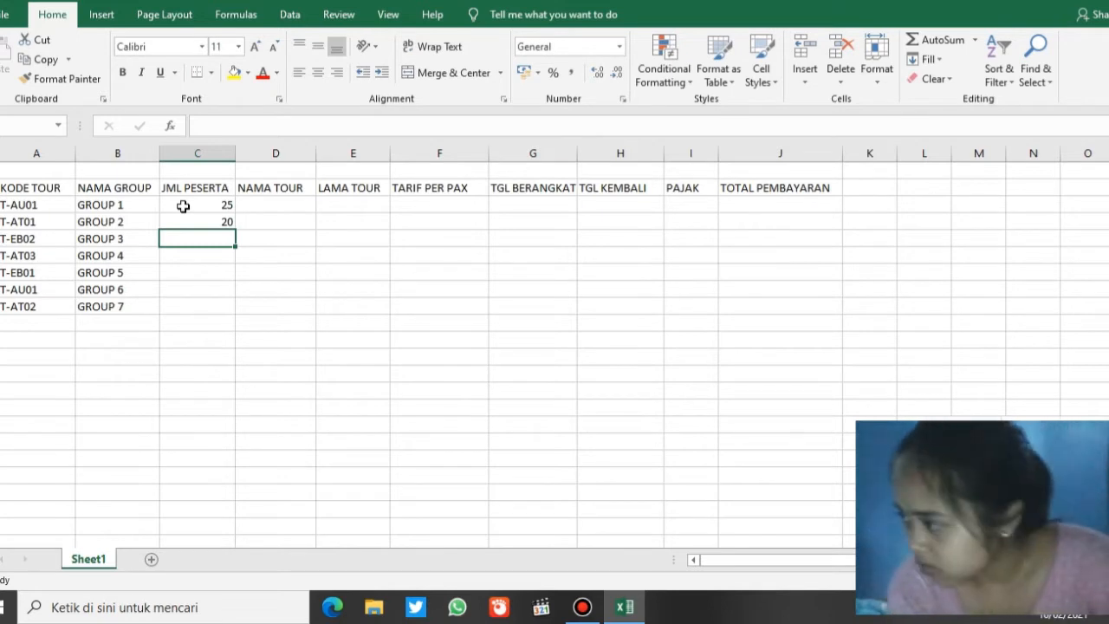
pyautogui.write('25')
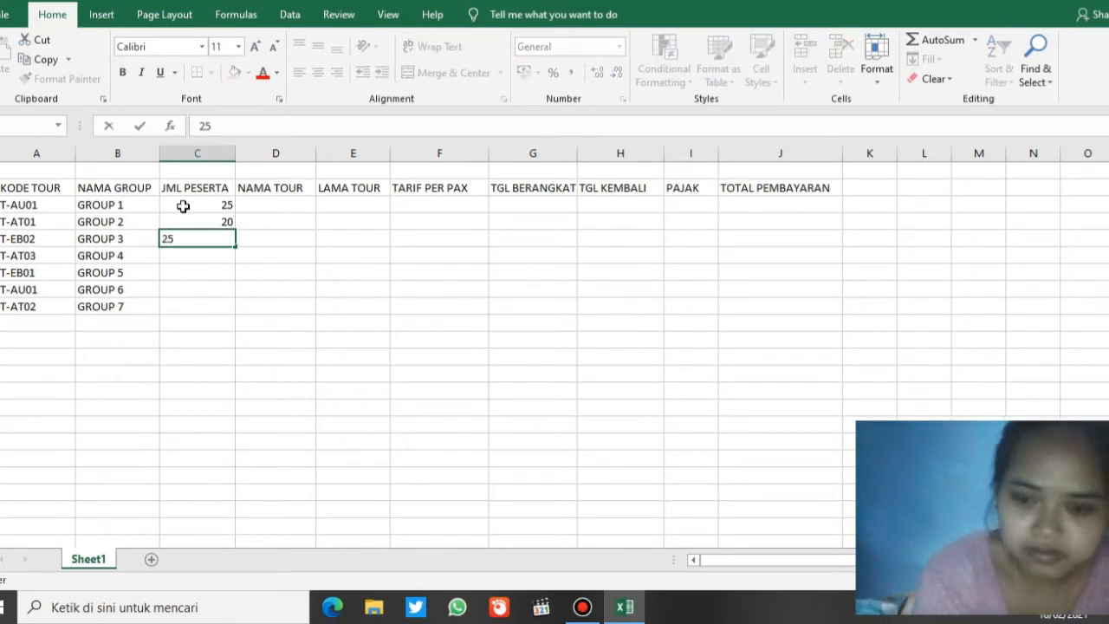
pyautogui.press('Return')
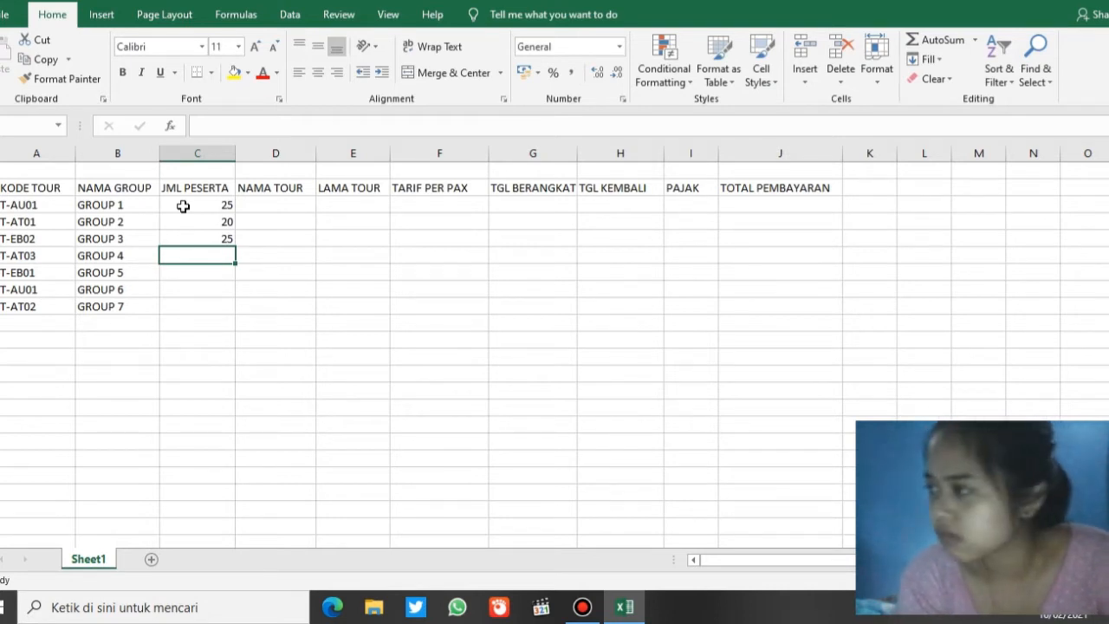
# Enter participant counts 15, 30, 20 and 25 for GROUP 4 to GROUP 7 in the JML PESERTA column.
pyautogui.write('15')
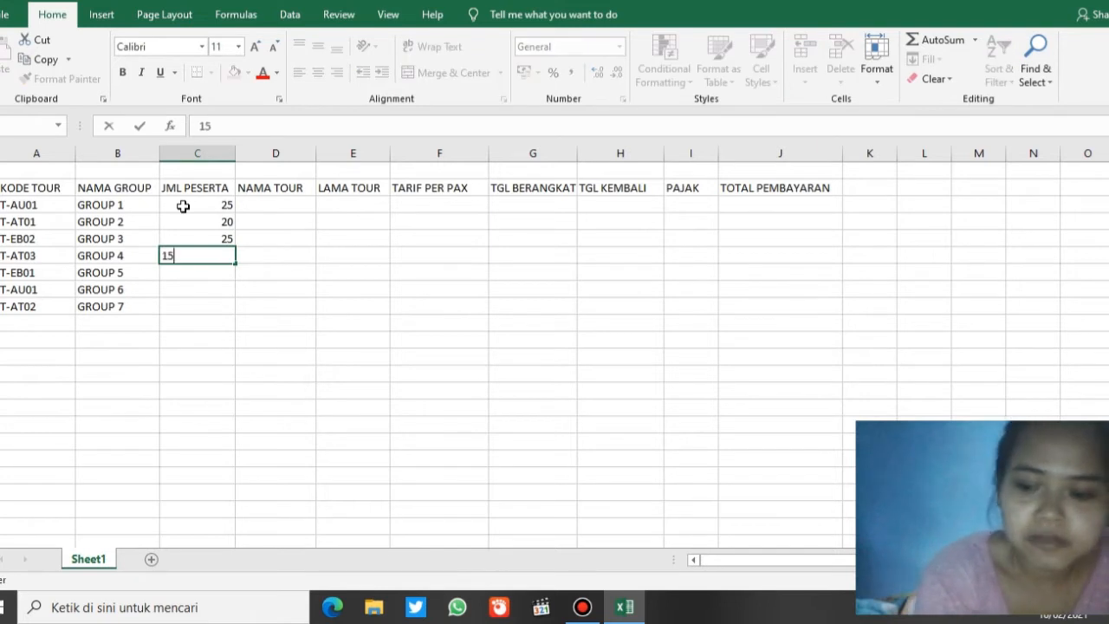
pyautogui.press('Return')
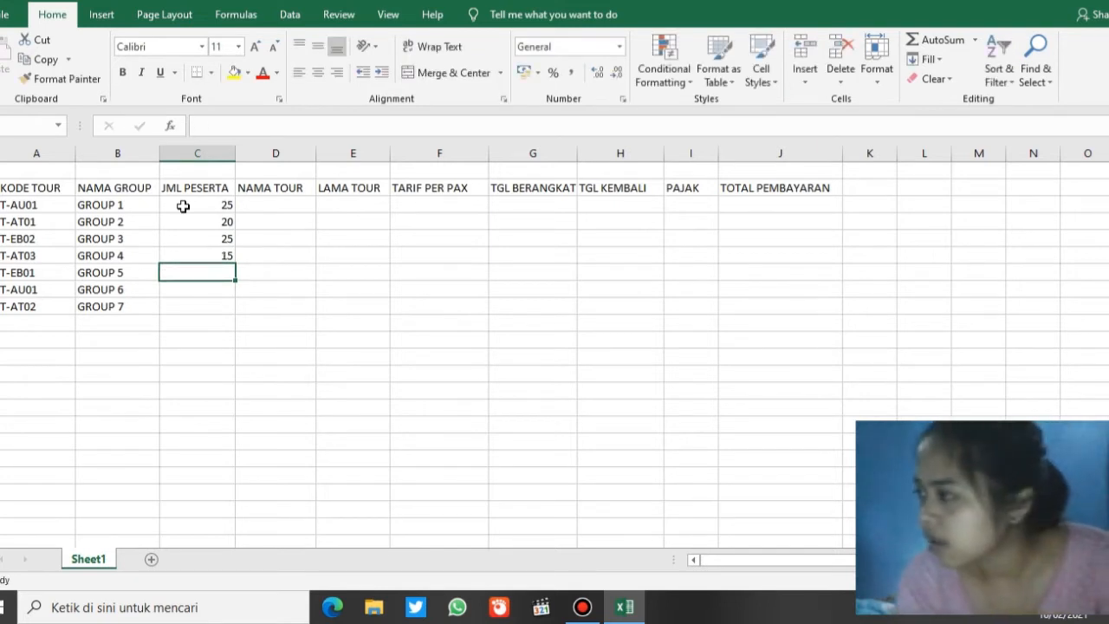
pyautogui.write('30')
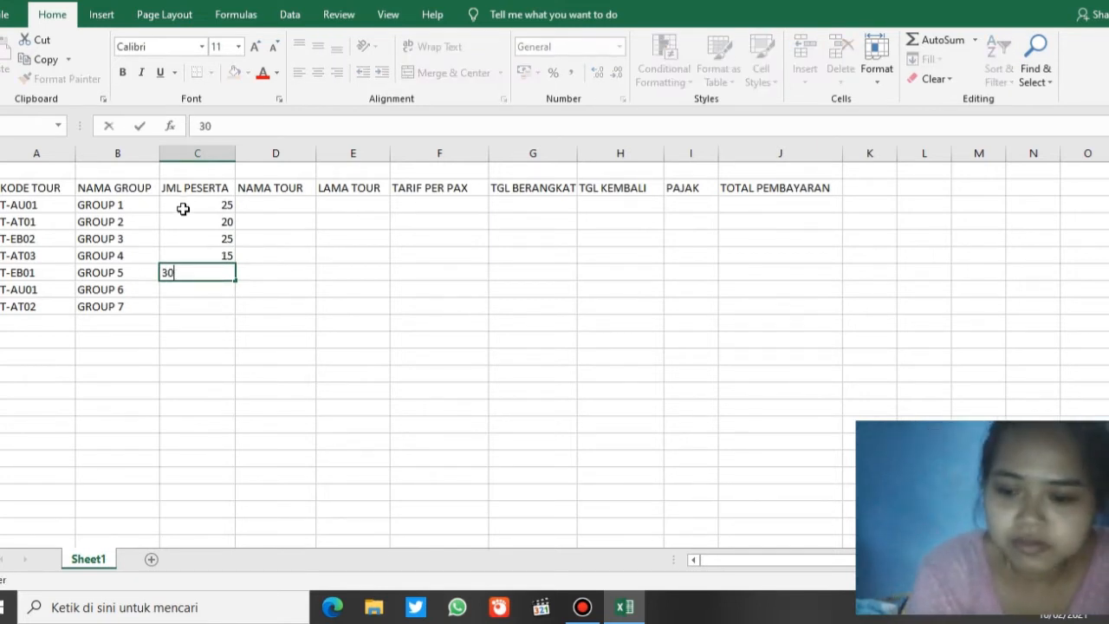
pyautogui.press('Return')
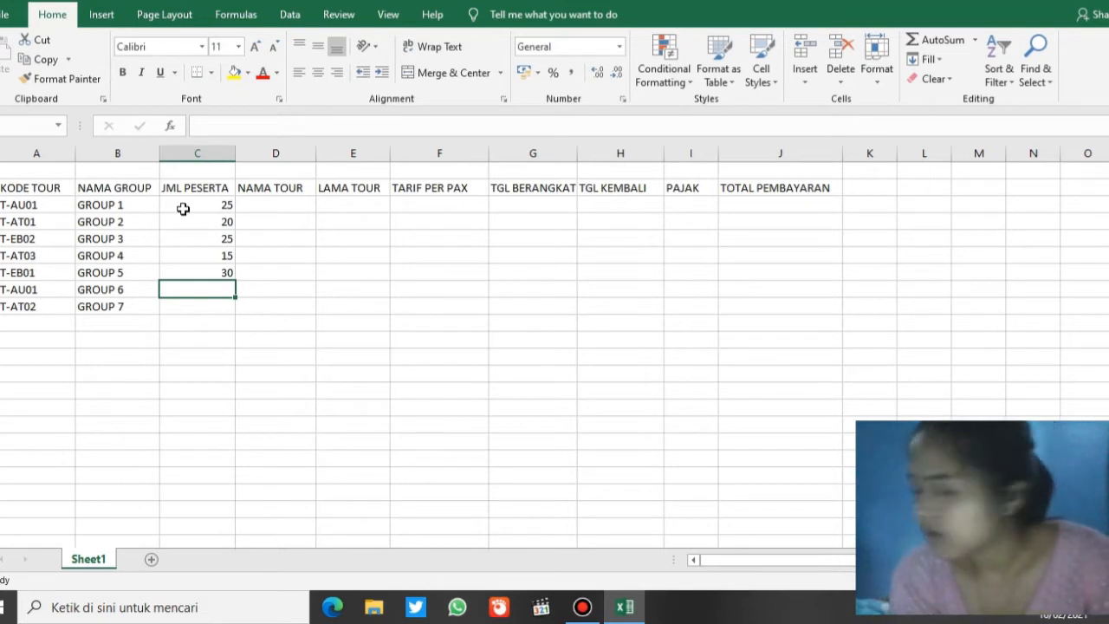
pyautogui.write('20')
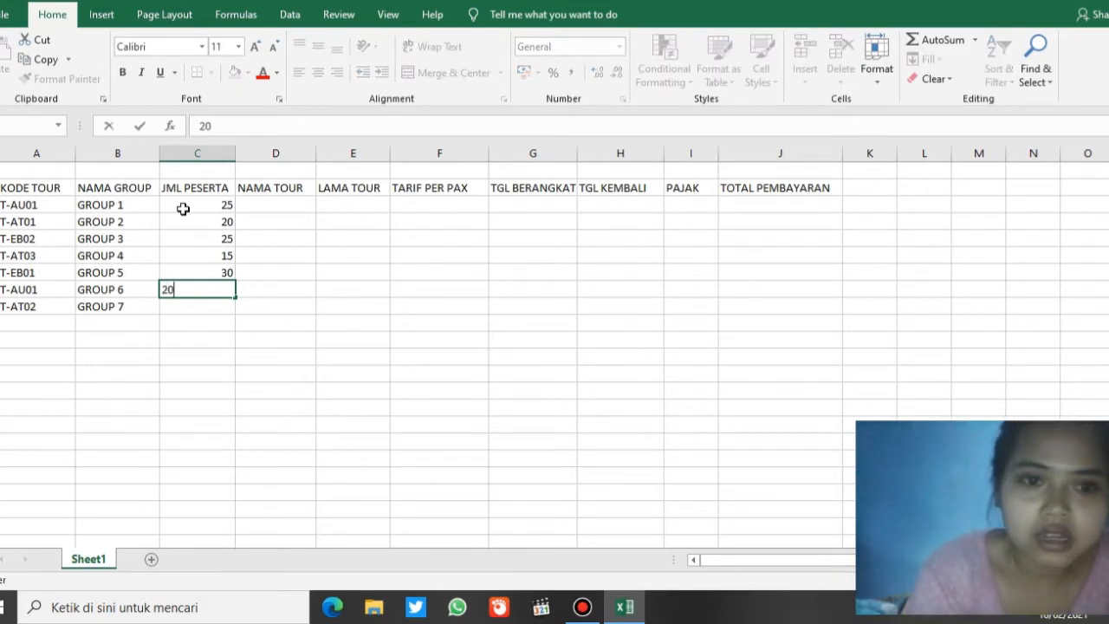
pyautogui.press('Return')
pyautogui.write('25')
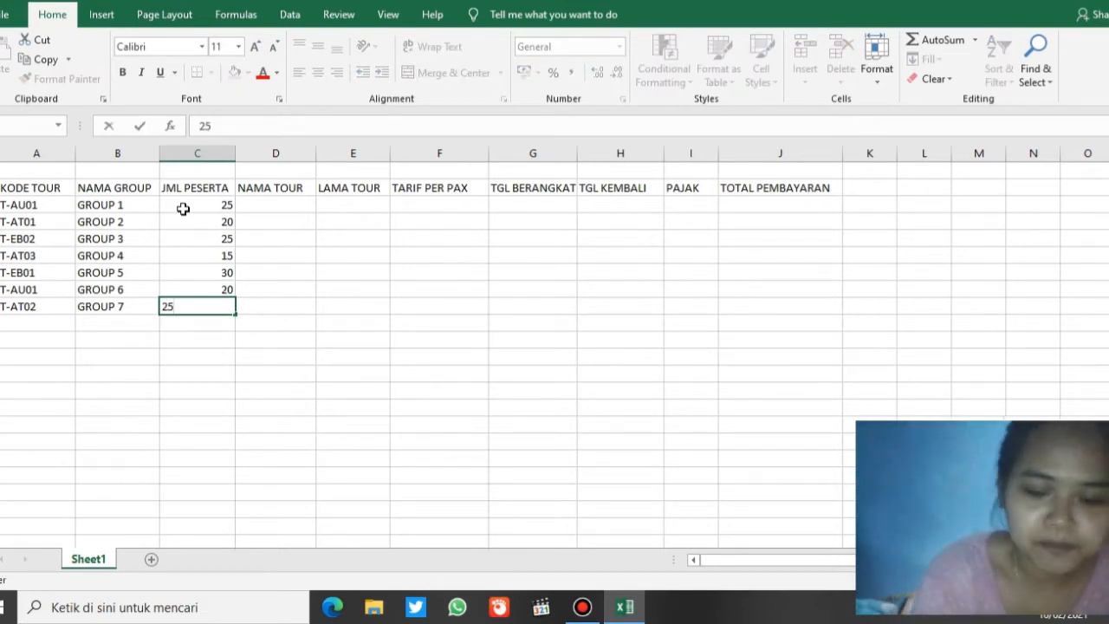
pyautogui.press('Return')
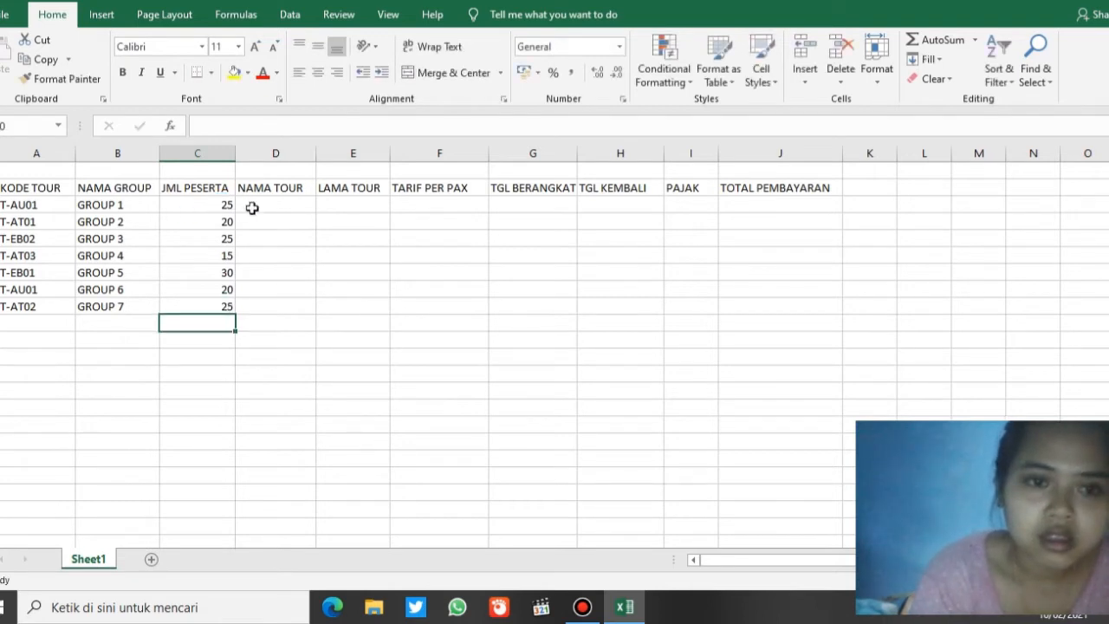
# Try to enter the formula =MID(3;2) in the NAMA TOUR cell for GROUP 1.
pyautogui.click(280, 208)
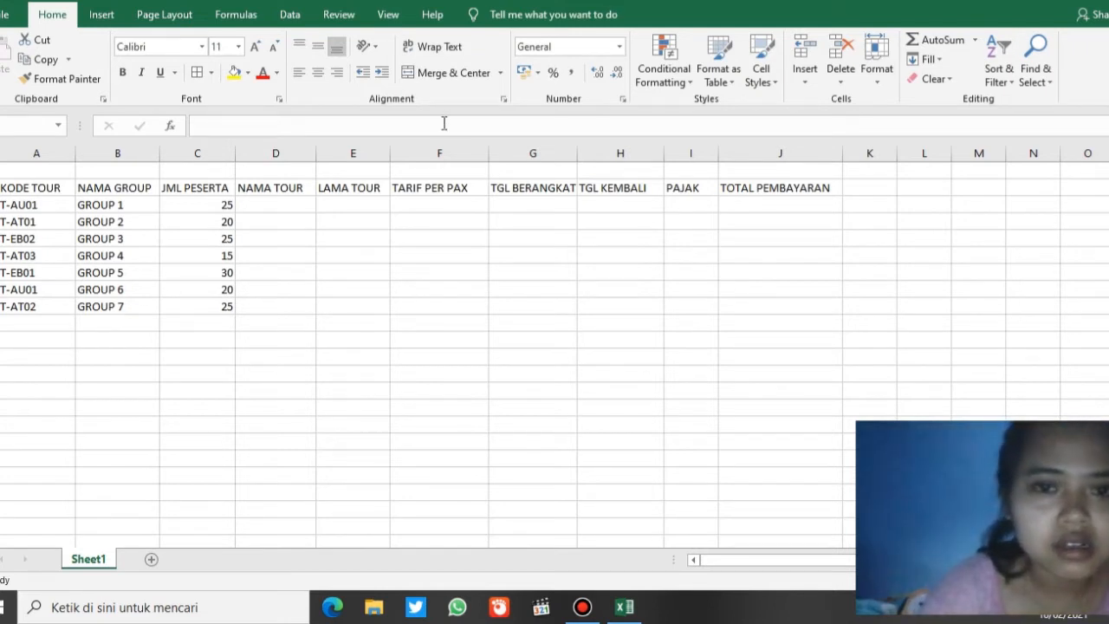
pyautogui.click(286, 202)
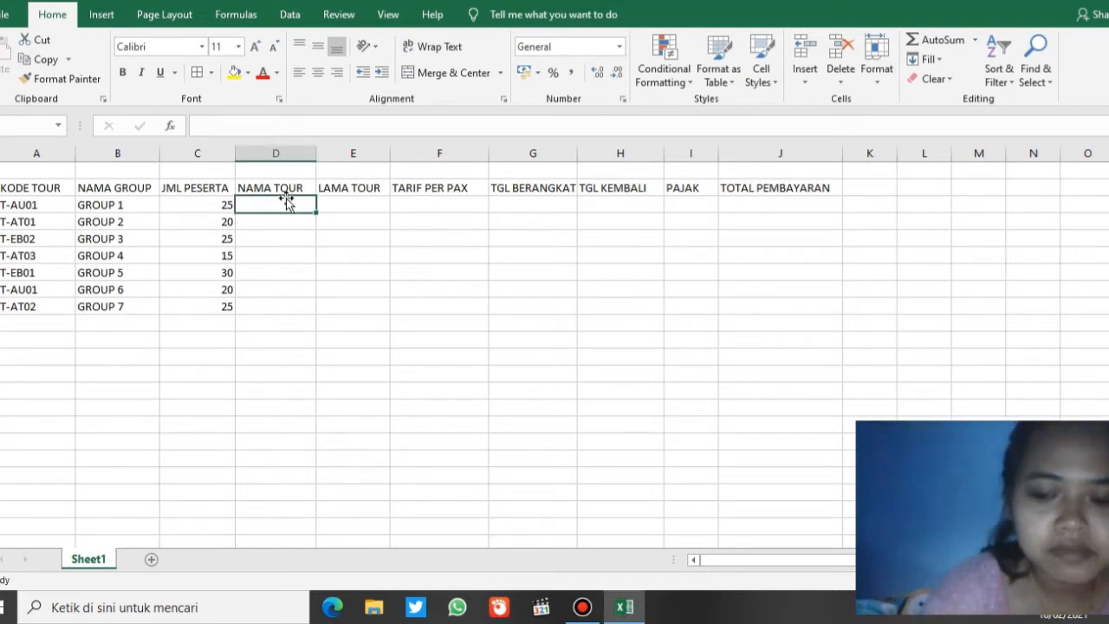
pyautogui.write('=m')
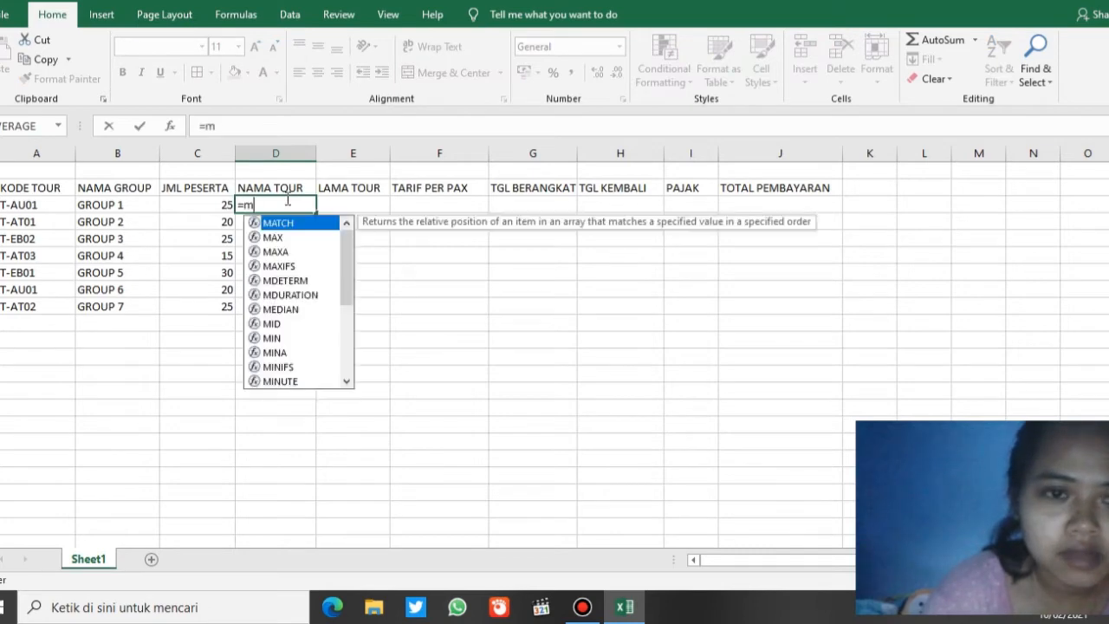
pyautogui.write('iD')
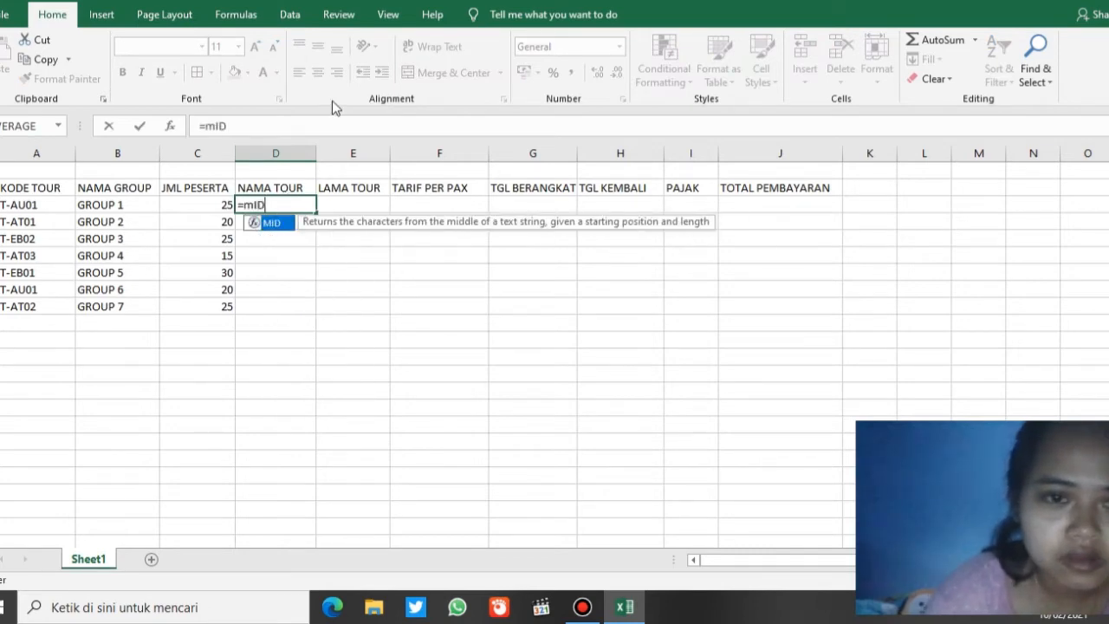
pyautogui.doubleClick(274, 227)
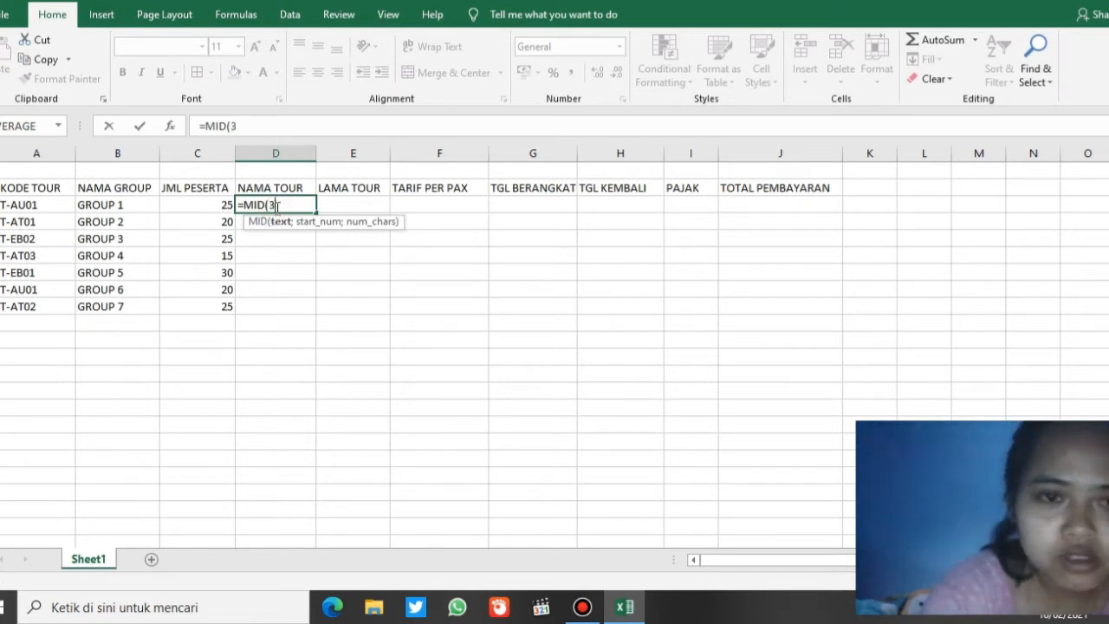
pyautogui.write(';')
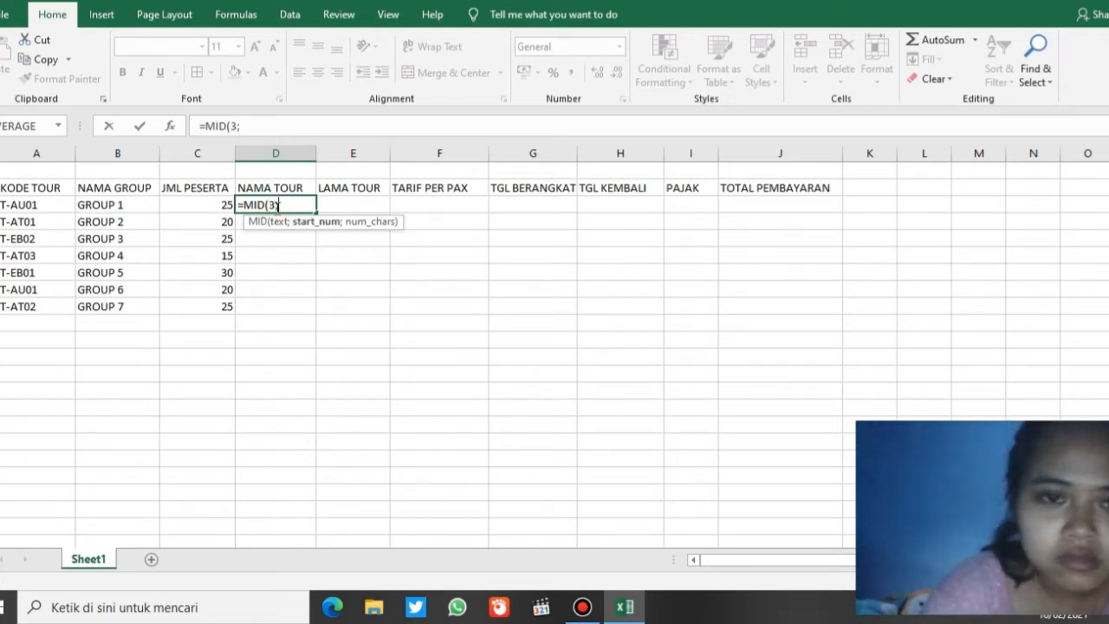
pyautogui.write('2')
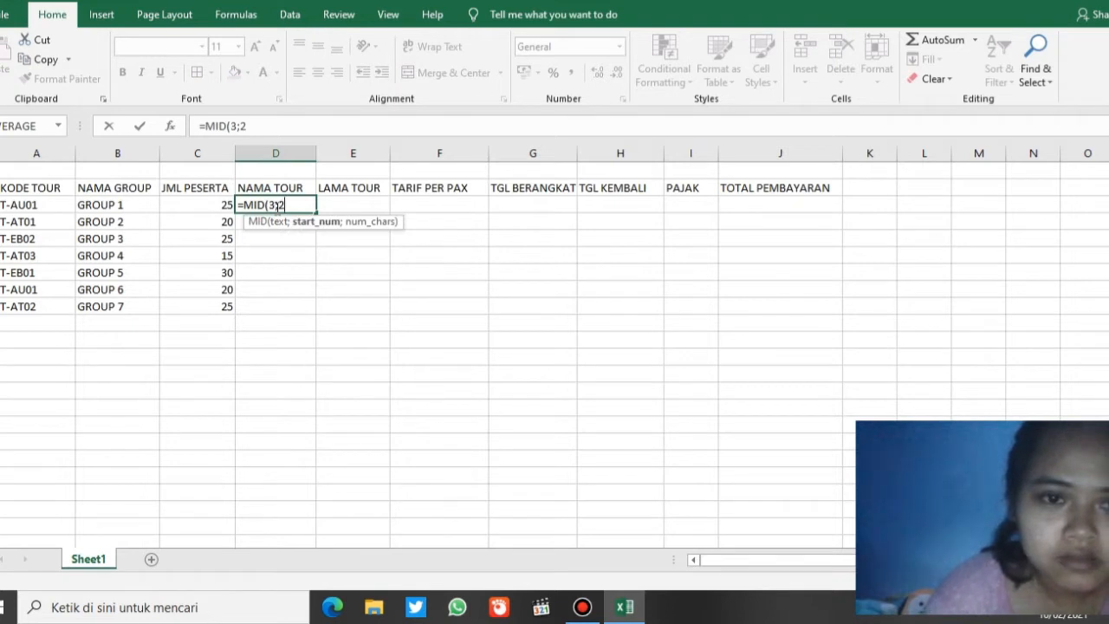
pyautogui.write(')')
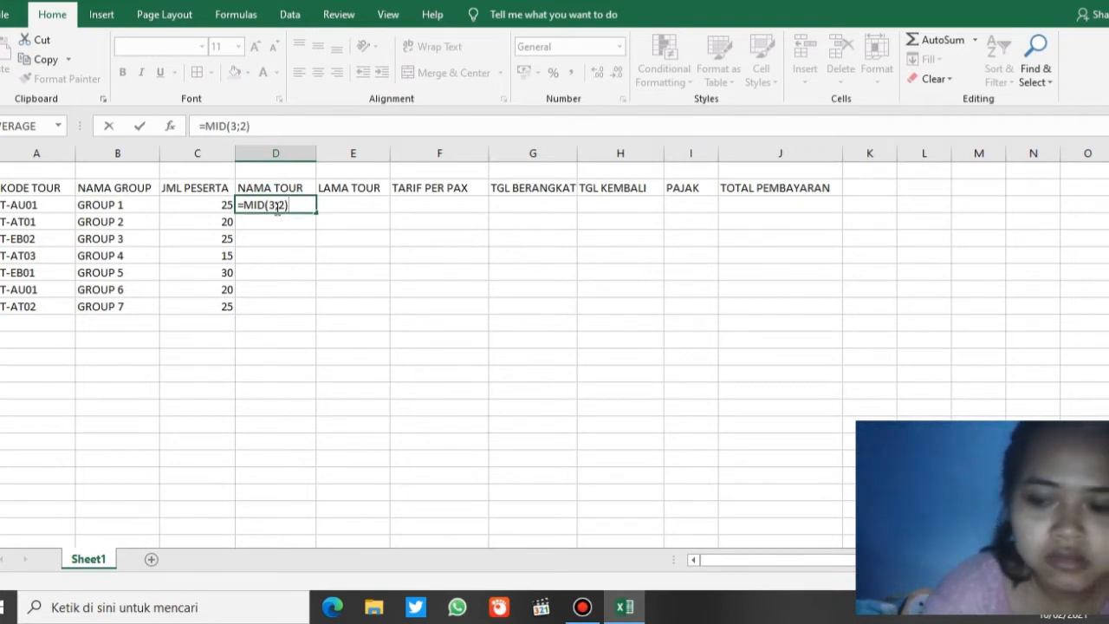
pyautogui.press('Return')
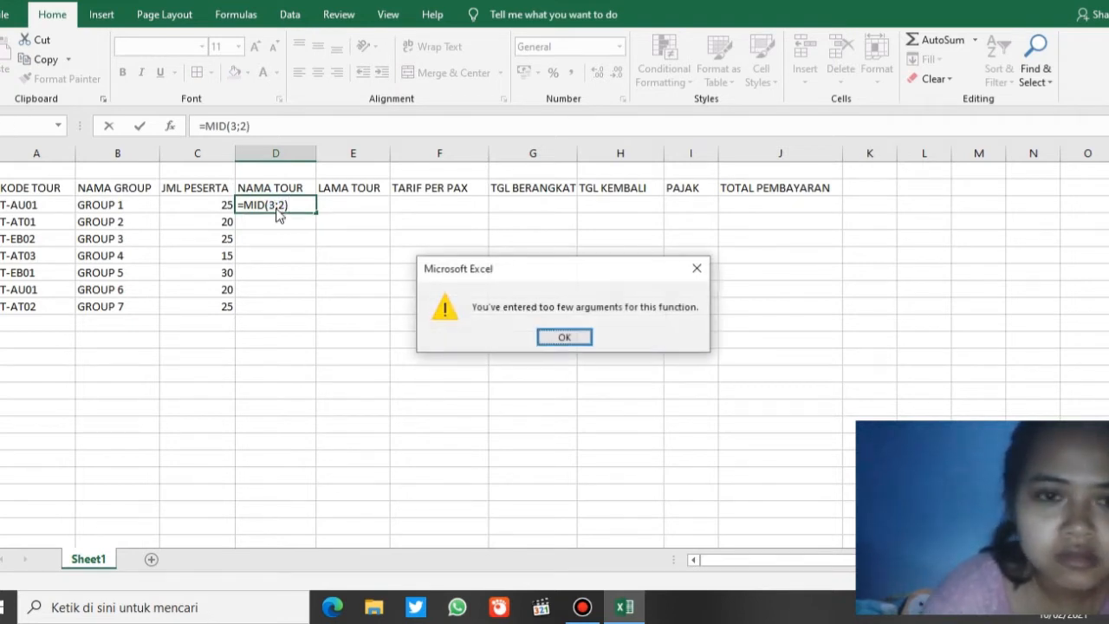
pyautogui.click(564, 338)
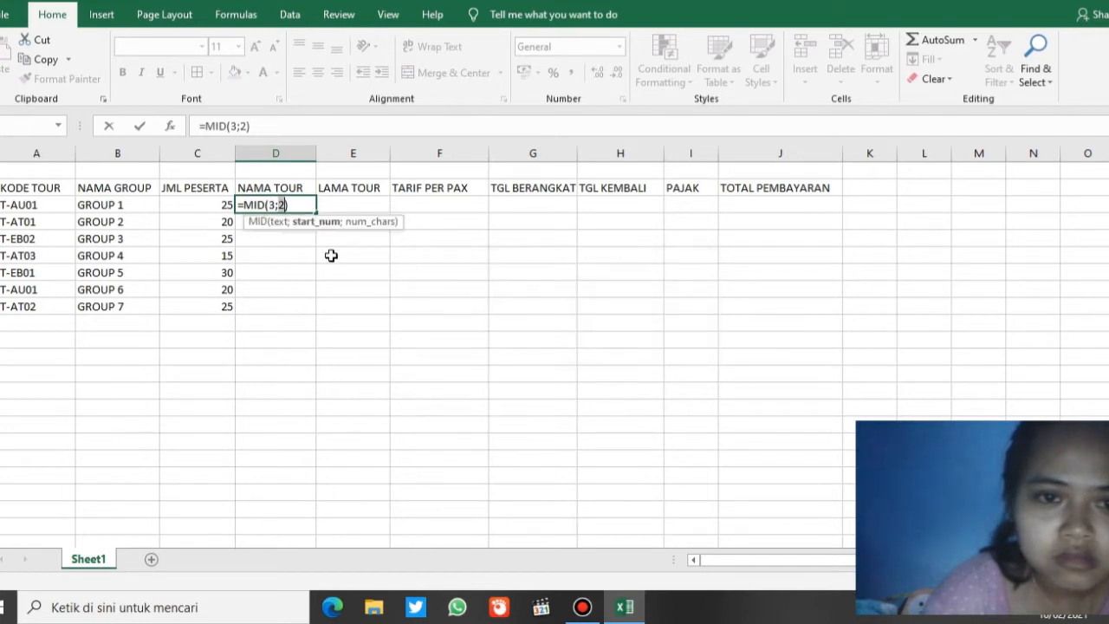
# Complete GROUP 1's NAMA TOUR formula as =MID(A3;3;2), taking the text from its tour code cell.
pyautogui.click(307, 203)
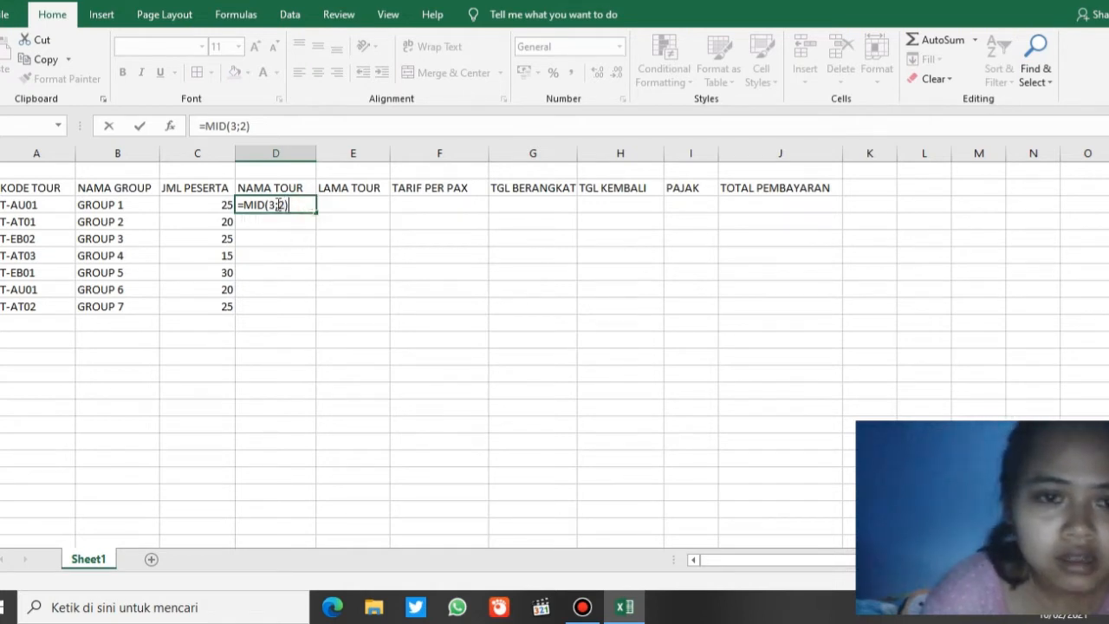
pyautogui.click(270, 205)
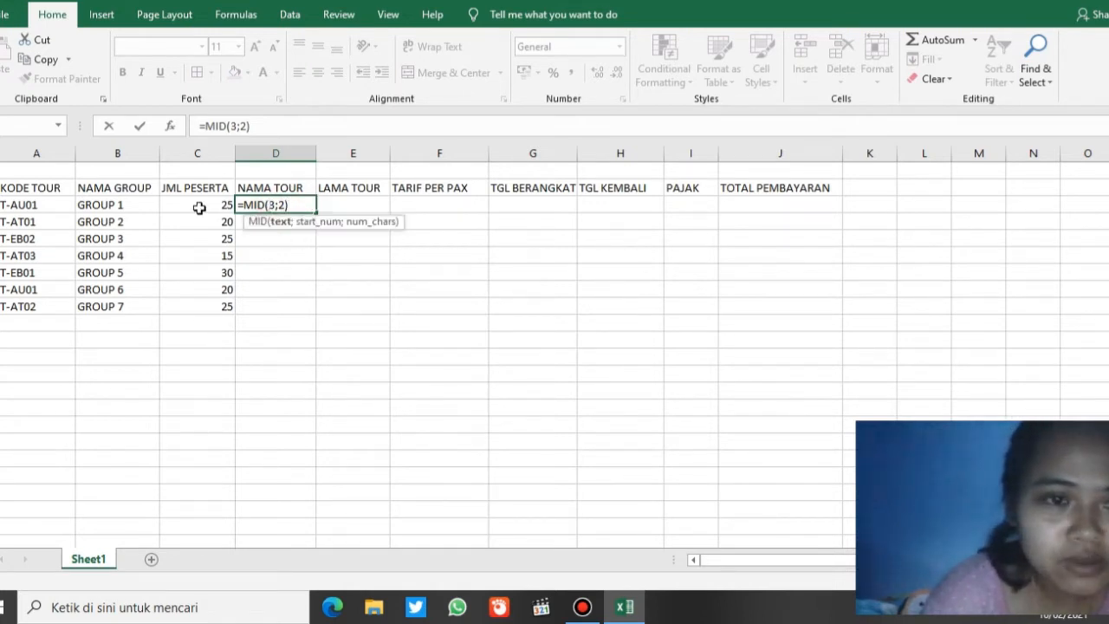
pyautogui.click(50, 204)
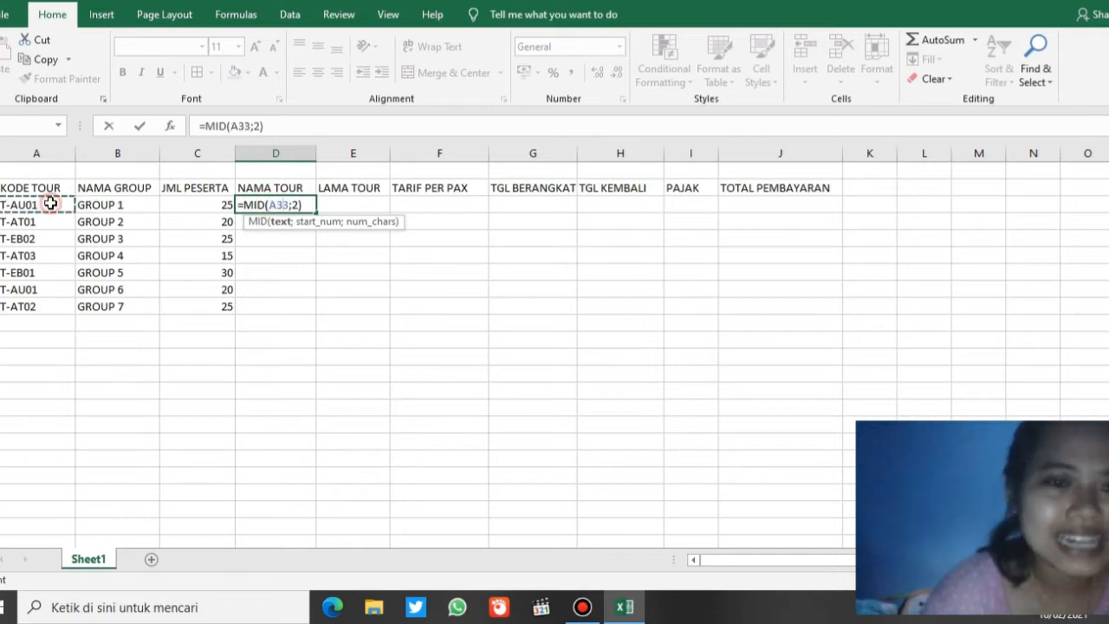
pyautogui.click(284, 205)
pyautogui.write(';')
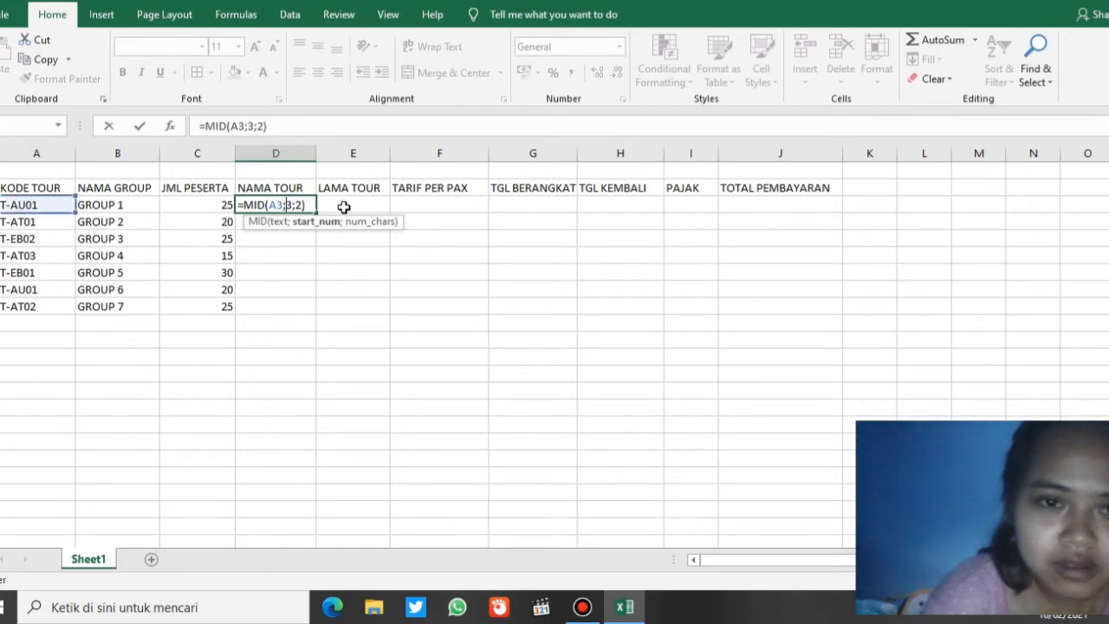
pyautogui.press('Return')
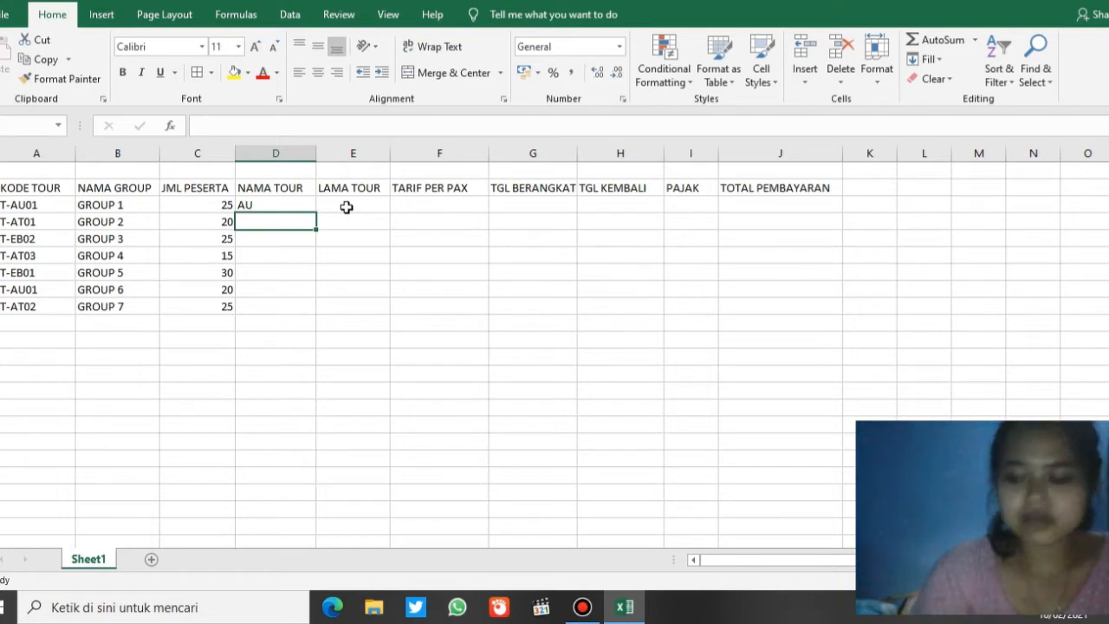
pyautogui.click(291, 202)
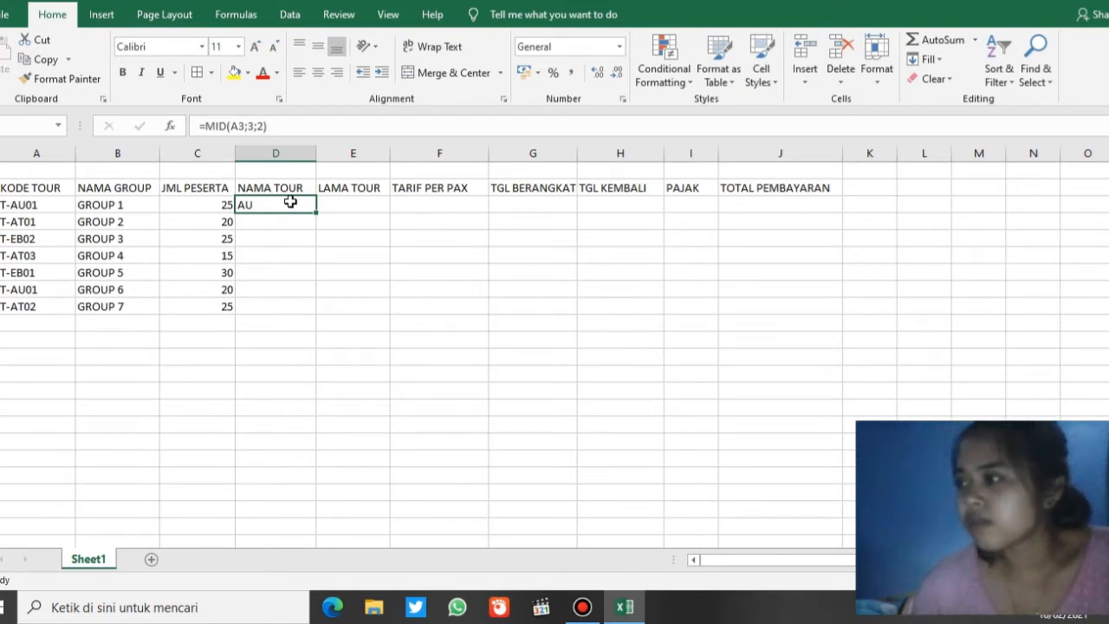
# Start a lookup table in row 12 below the main table with the headers KODE and TOUR.
pyautogui.click(52, 360)
pyautogui.write('KODE')
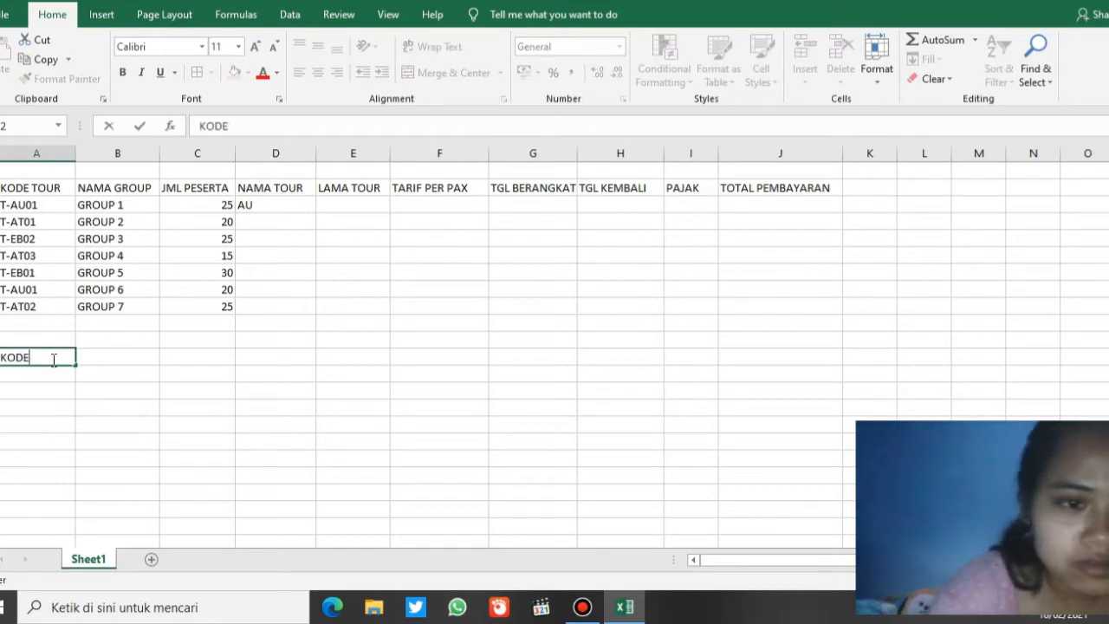
pyautogui.click(111, 360)
pyautogui.write('TOUR')
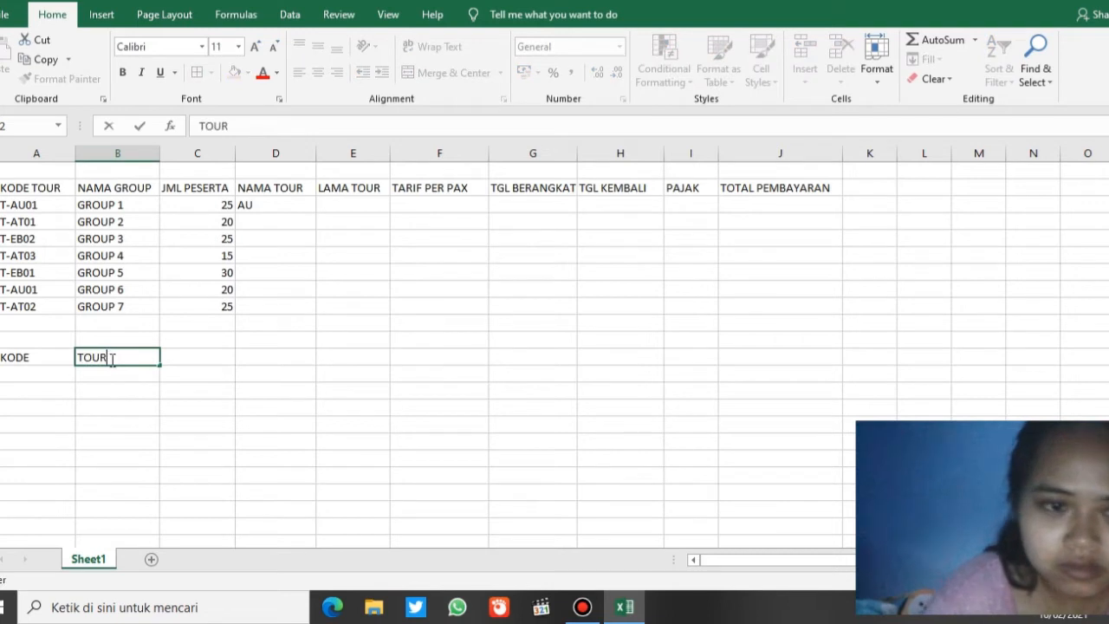
# Fill the lookup table's first row with code AT and tour name EROPA.
pyautogui.click(49, 376)
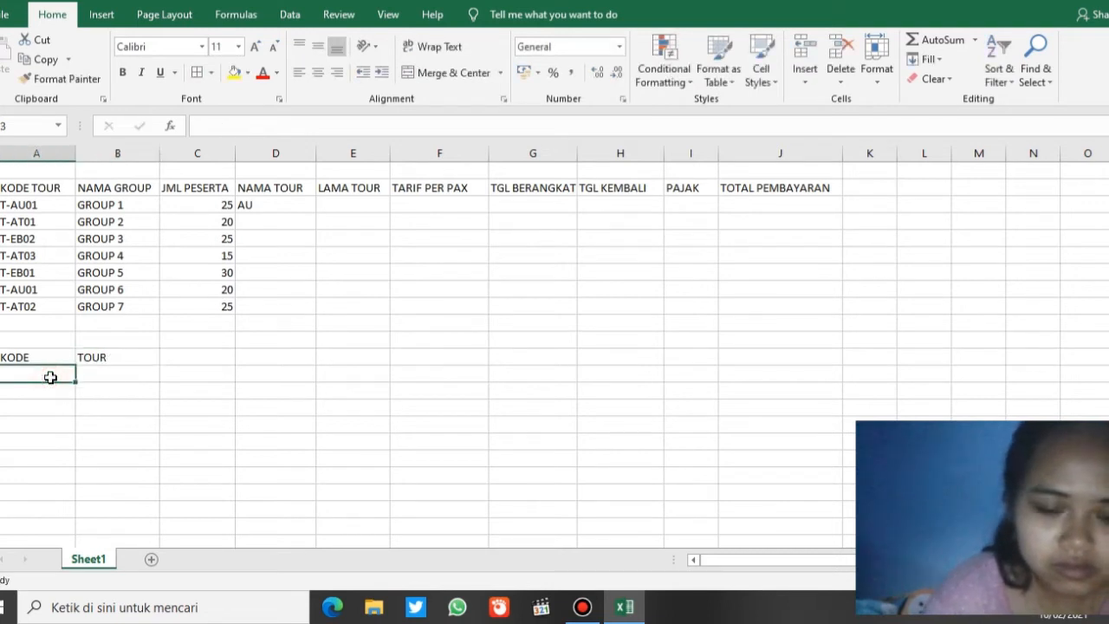
pyautogui.write('AT')
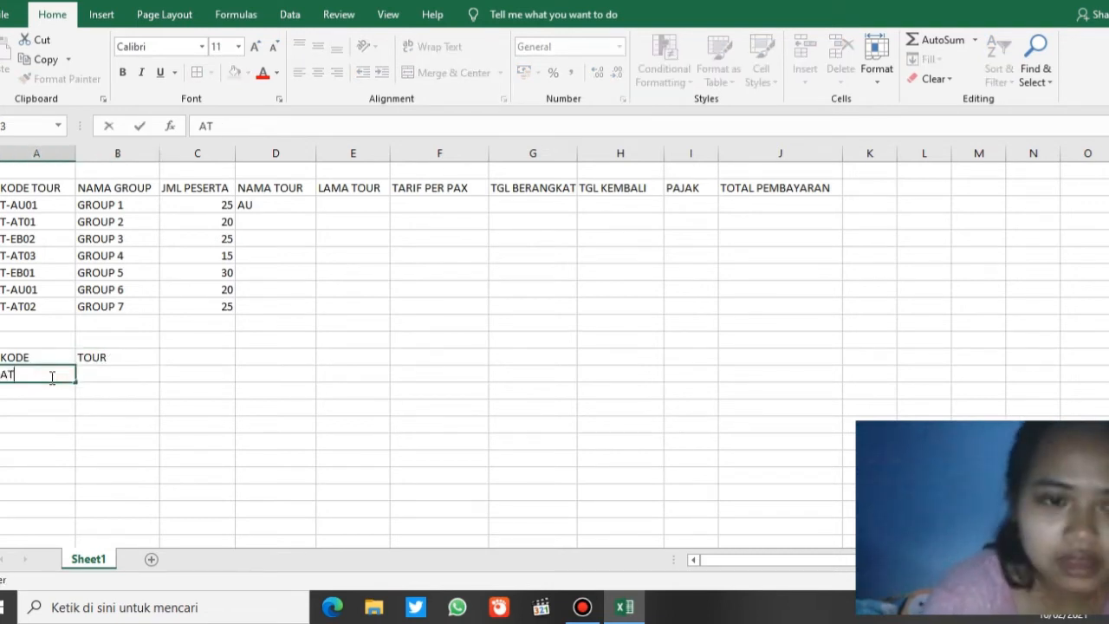
pyautogui.click(93, 378)
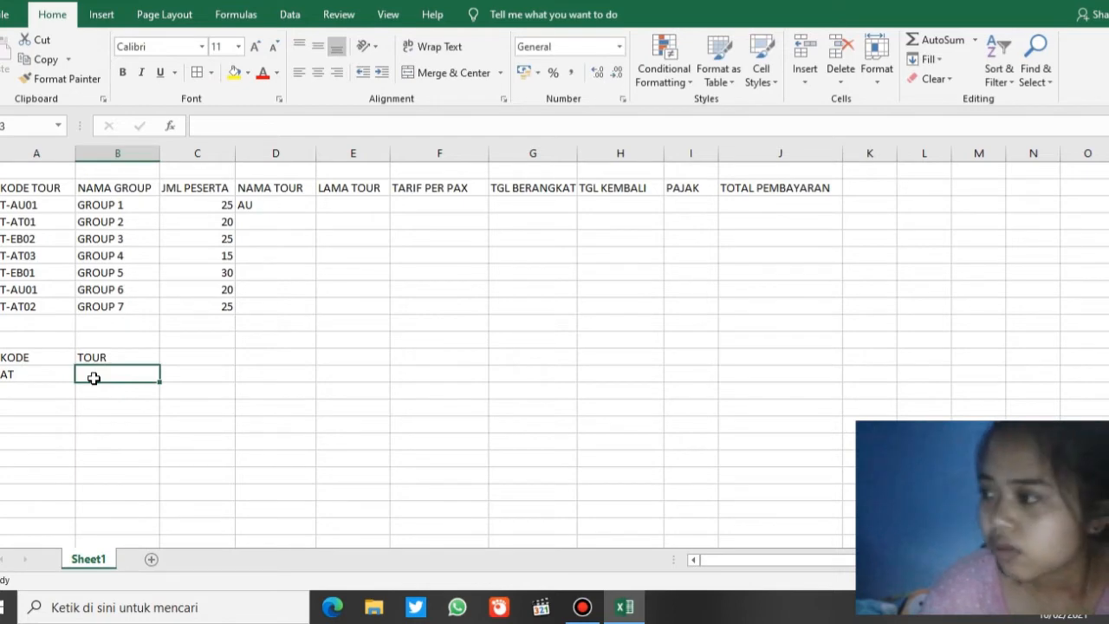
pyautogui.write('AROPA')
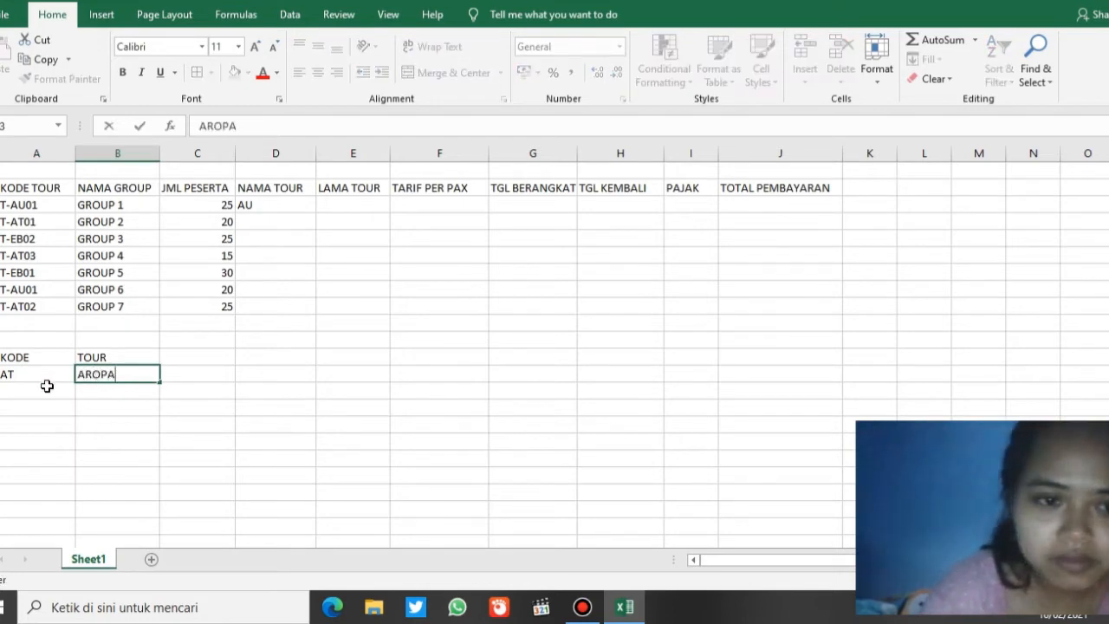
pyautogui.click(87, 376)
pyautogui.press('BackSpace')
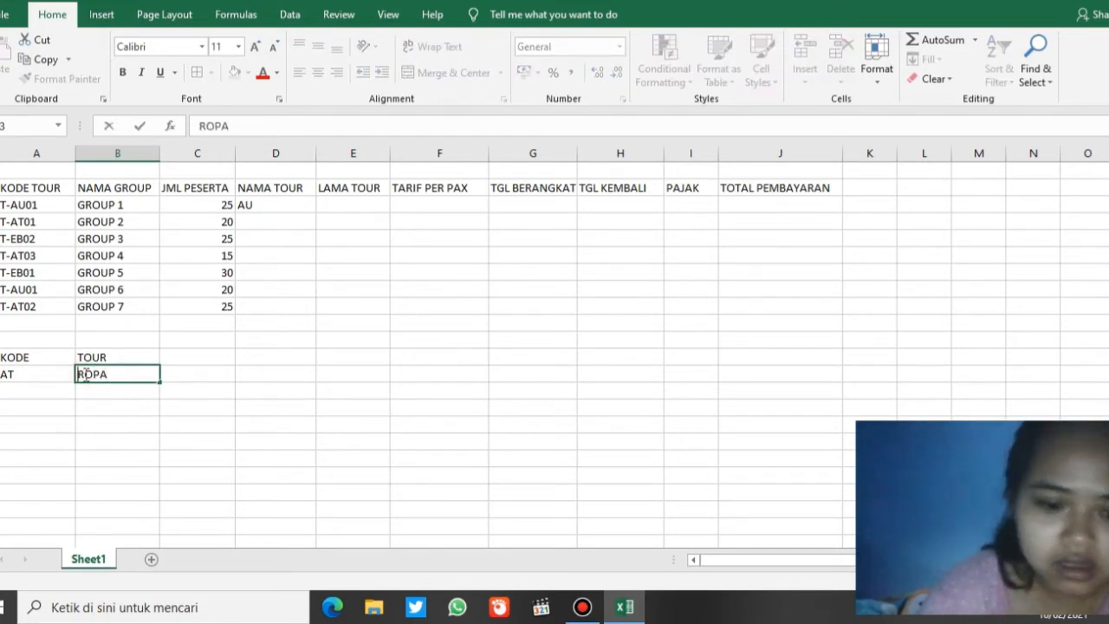
pyautogui.write('E')
# Fill the lookup table's second row with code EB and tour name AFRIKA.
pyautogui.click(47, 390)
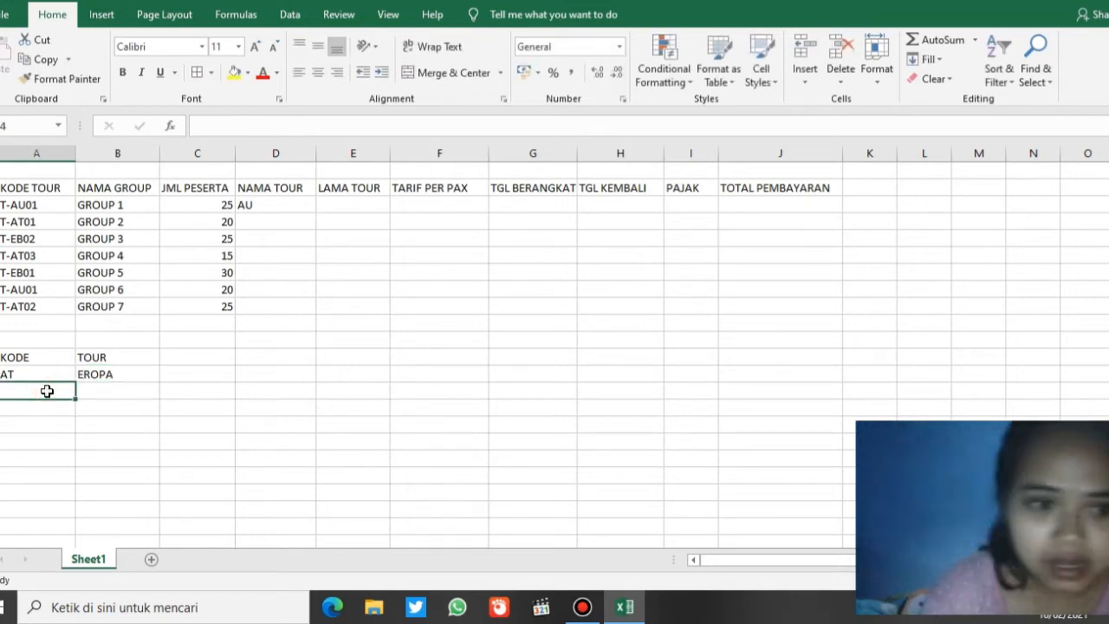
pyautogui.write('EB')
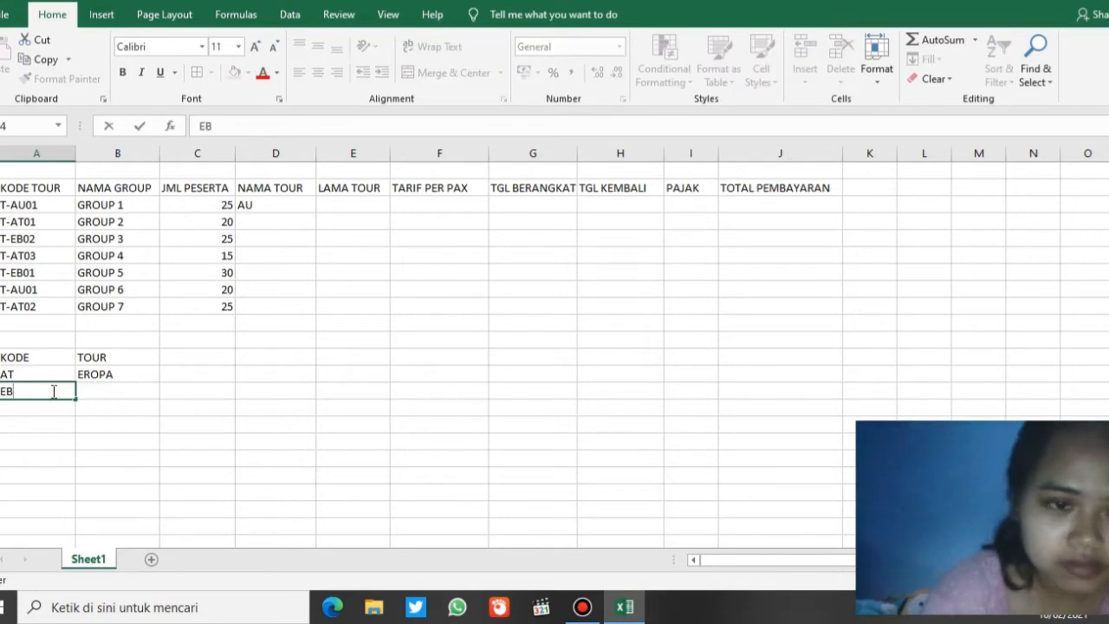
pyautogui.click(100, 392)
pyautogui.write('AFR')
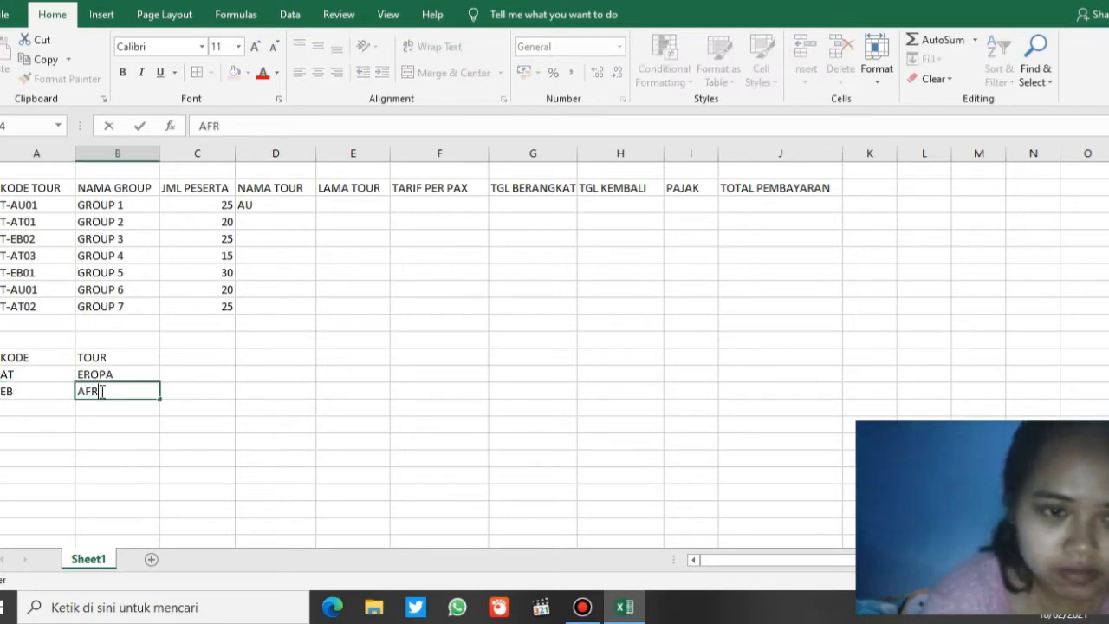
pyautogui.write('IKA')
pyautogui.press('Return')
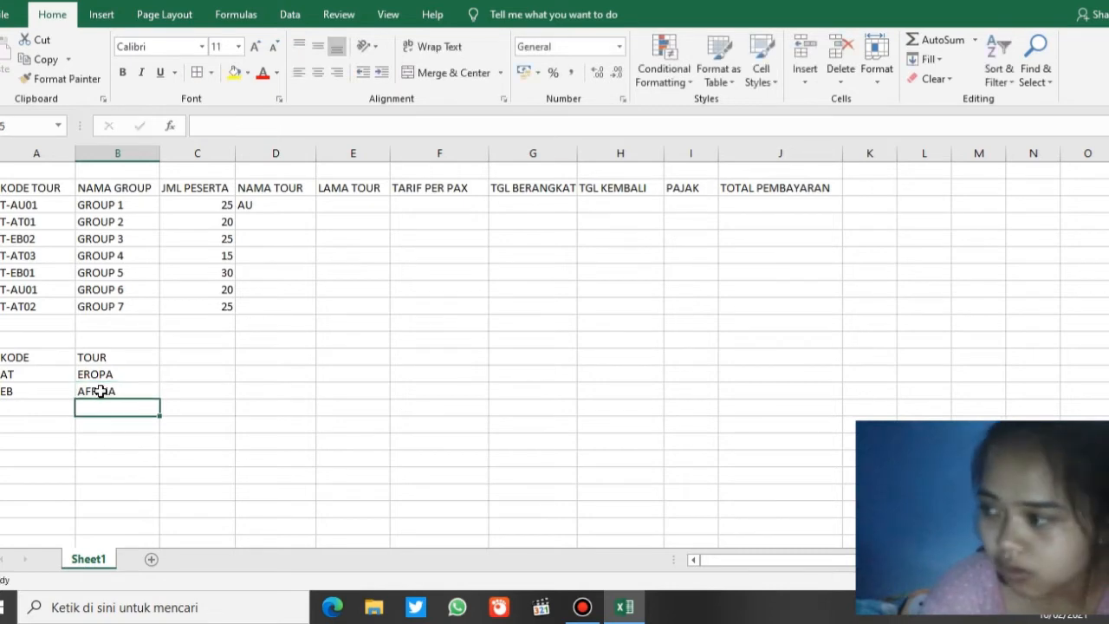
pyautogui.click(43, 419)
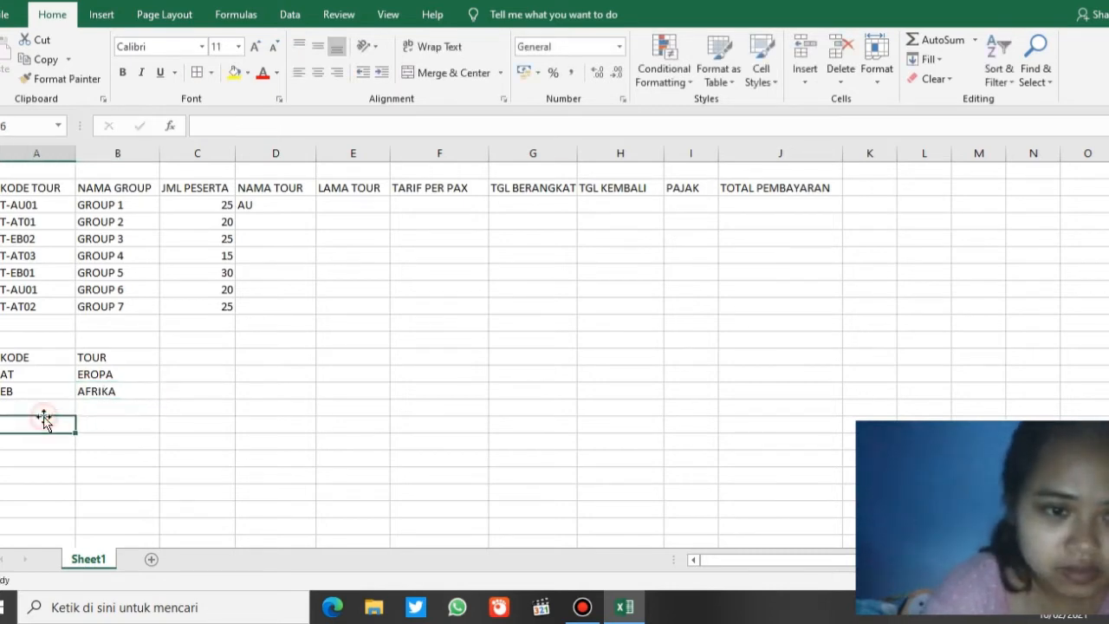
pyautogui.press('Up')
pyautogui.press('Up')
pyautogui.press('Up')
pyautogui.press('Up')
pyautogui.write('AUI')
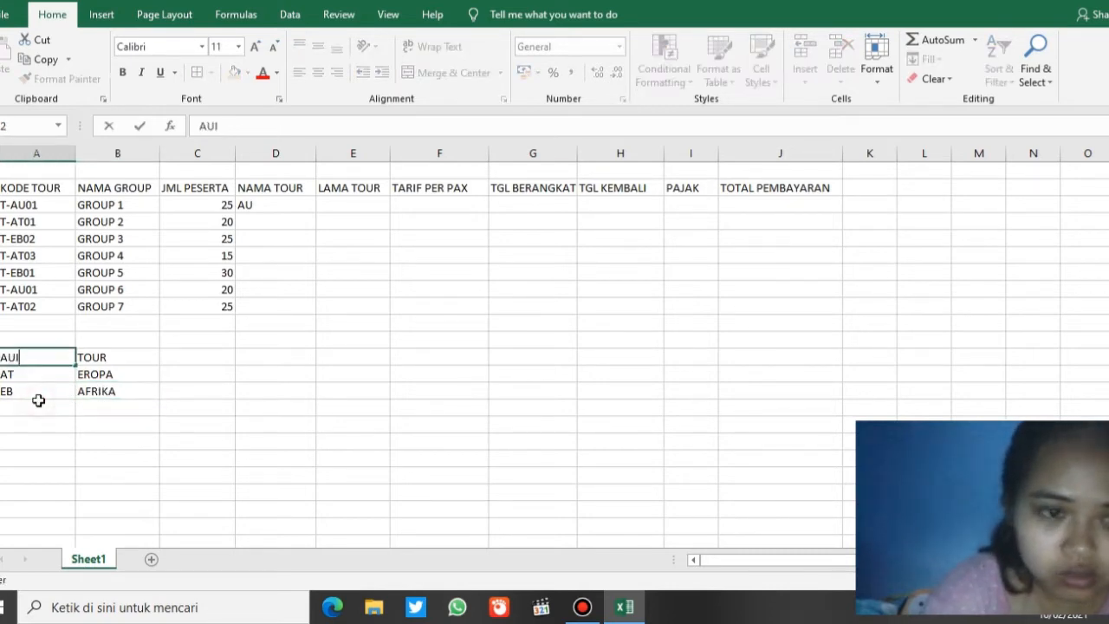
pyautogui.press('BackSpace')
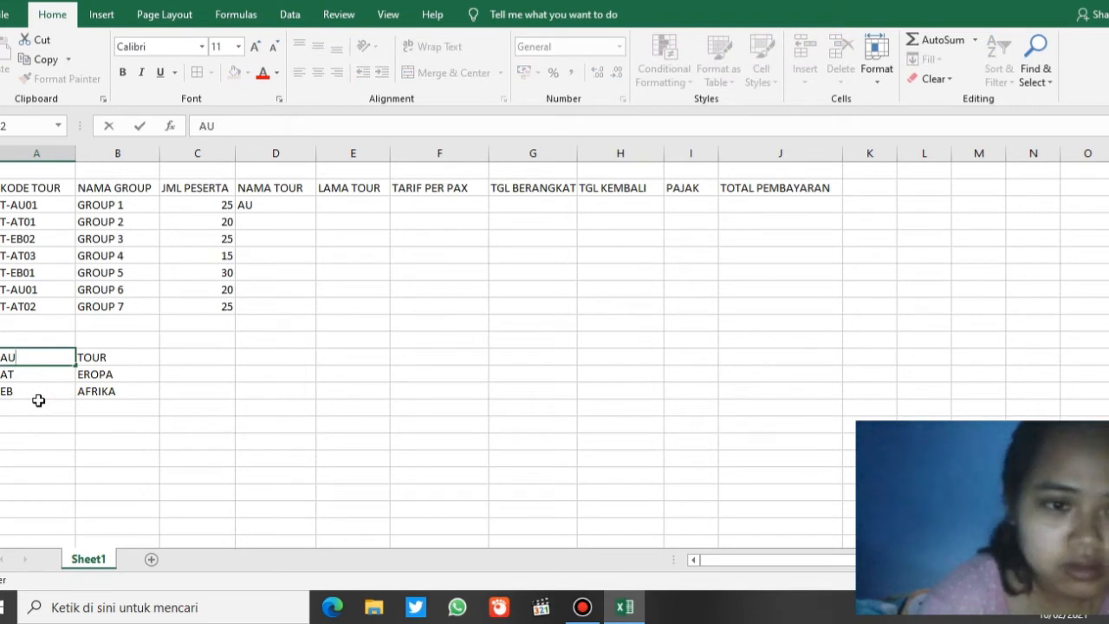
pyautogui.press('BackSpace')
pyautogui.press('BackSpace')
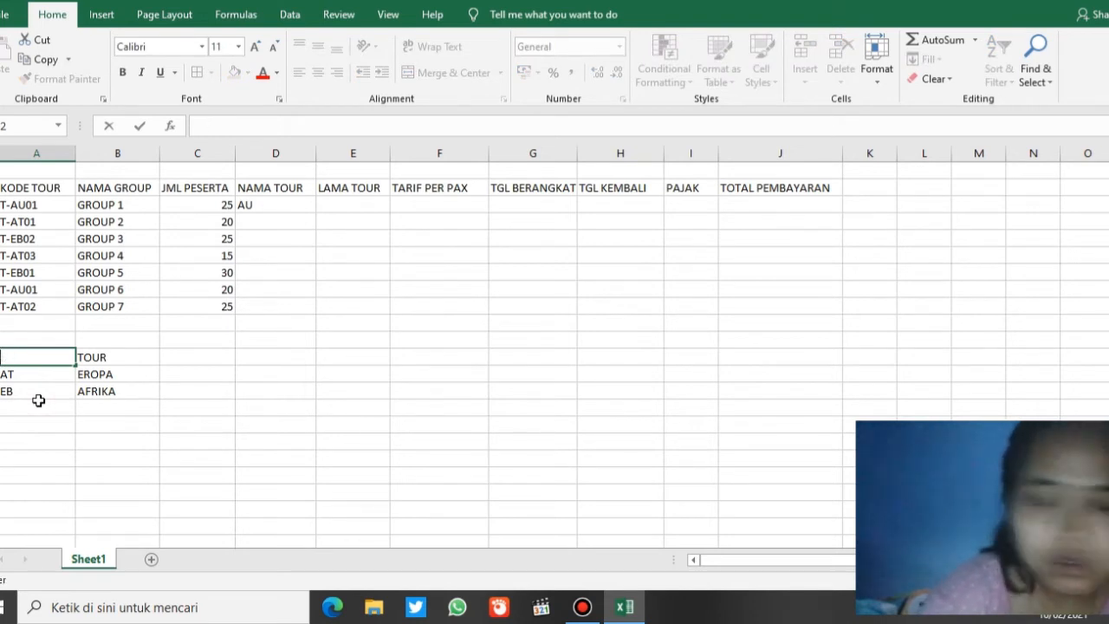
pyautogui.write('KODE')
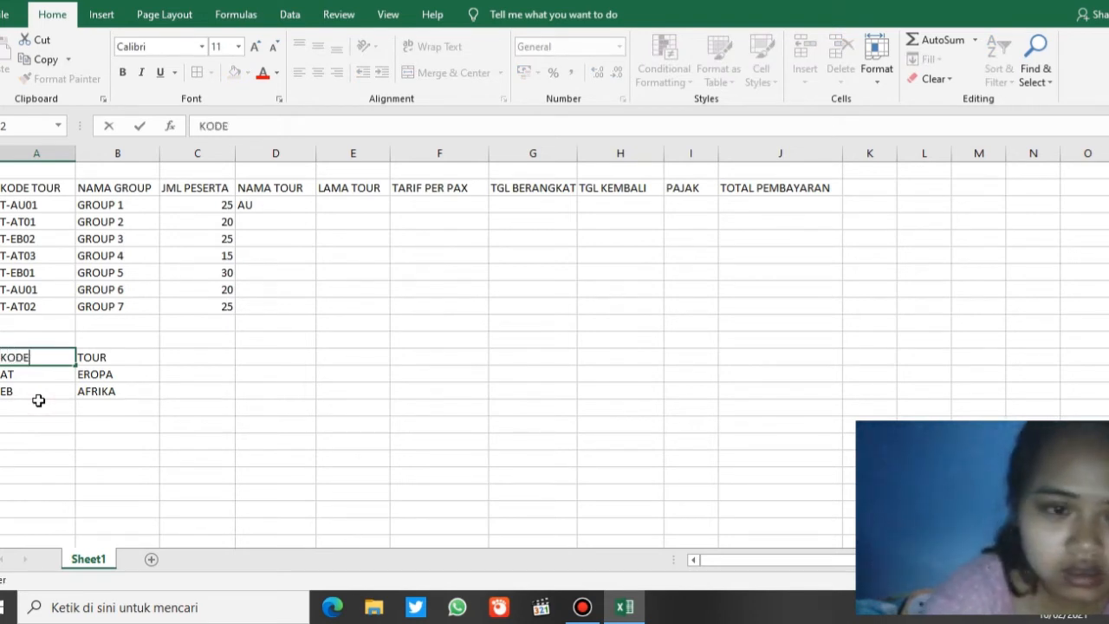
# Fill the lookup table's third row with code AU and tour name ASIA.
pyautogui.click(33, 408)
pyautogui.write('AU')
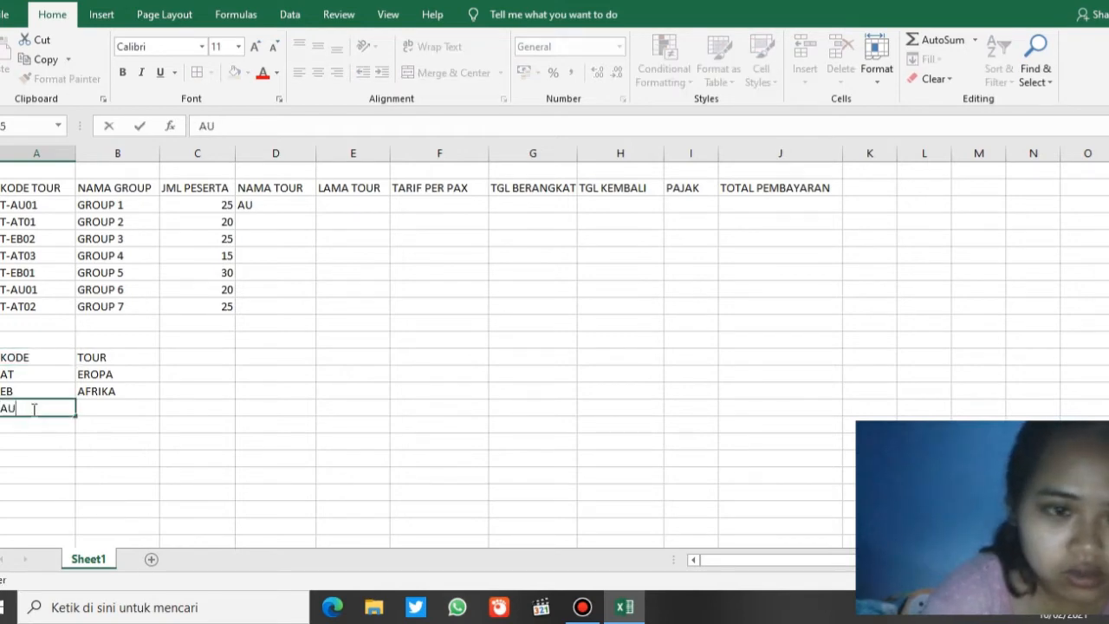
pyautogui.click(105, 404)
pyautogui.write('A')
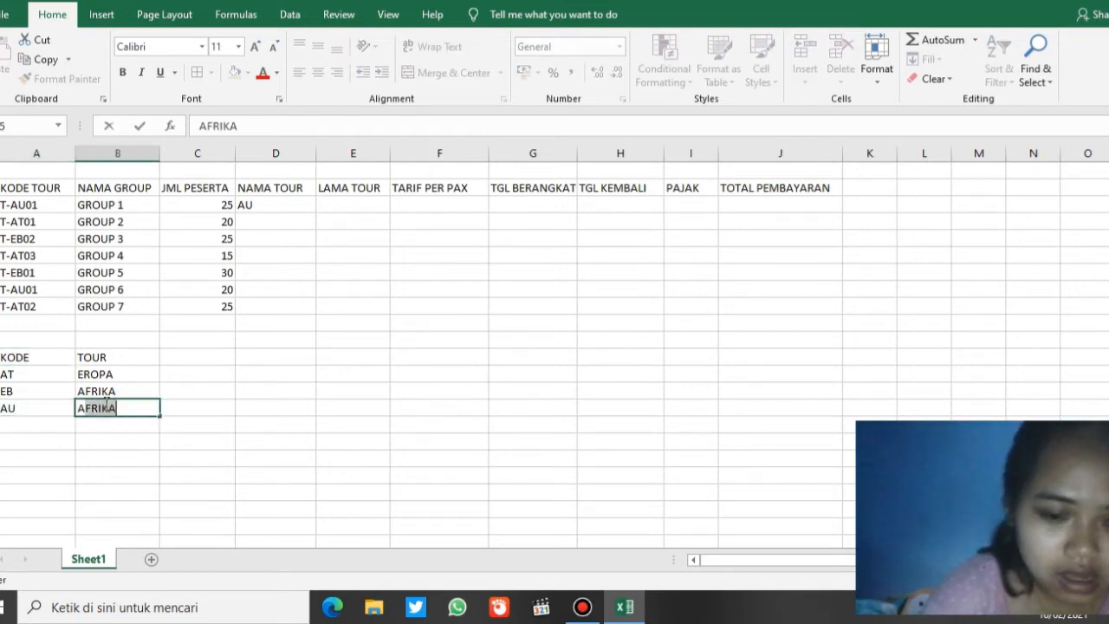
pyautogui.write('SIA')
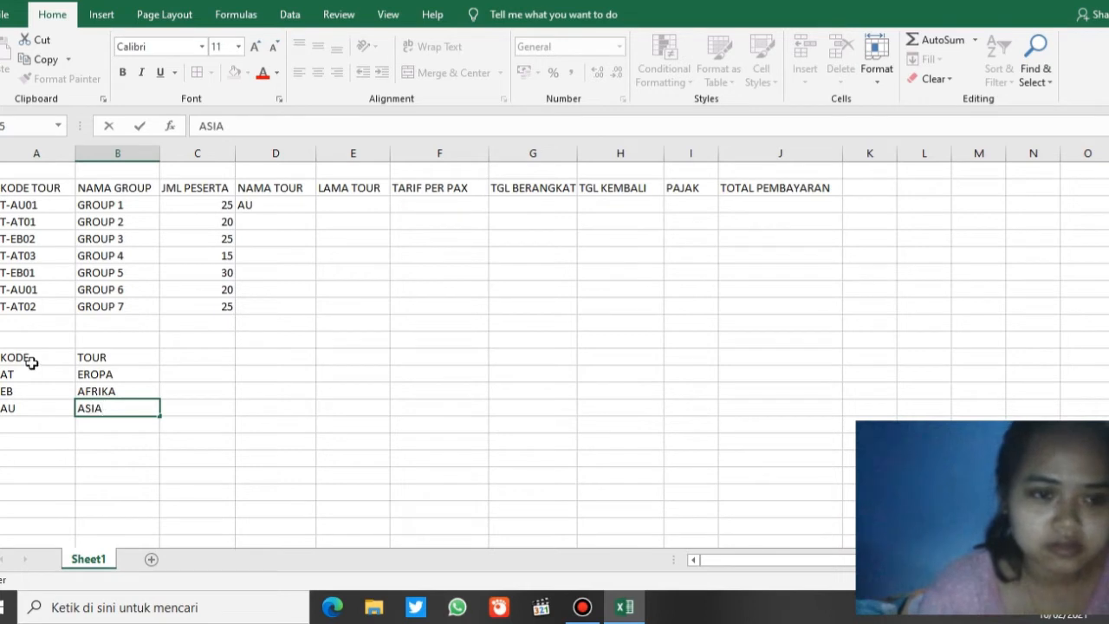
# Apply borders to all cells of the lookup table A12:B15 and define the workbook name KODETOUR1 for that range.
pyautogui.moveTo(28, 361); pyautogui.dragTo(101, 404)
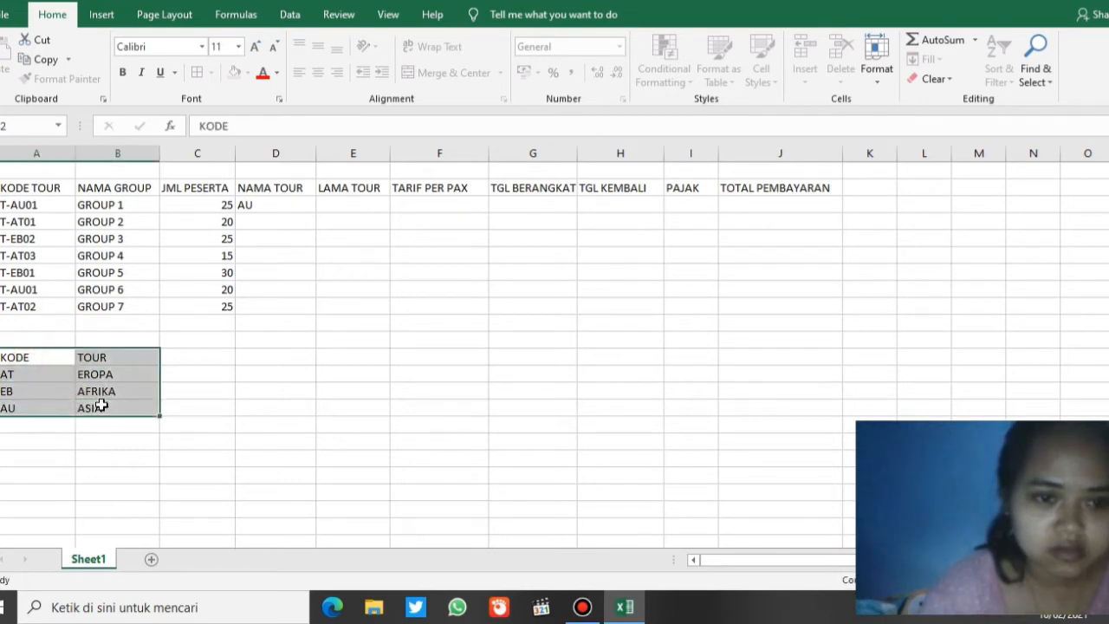
pyautogui.click(198, 72)
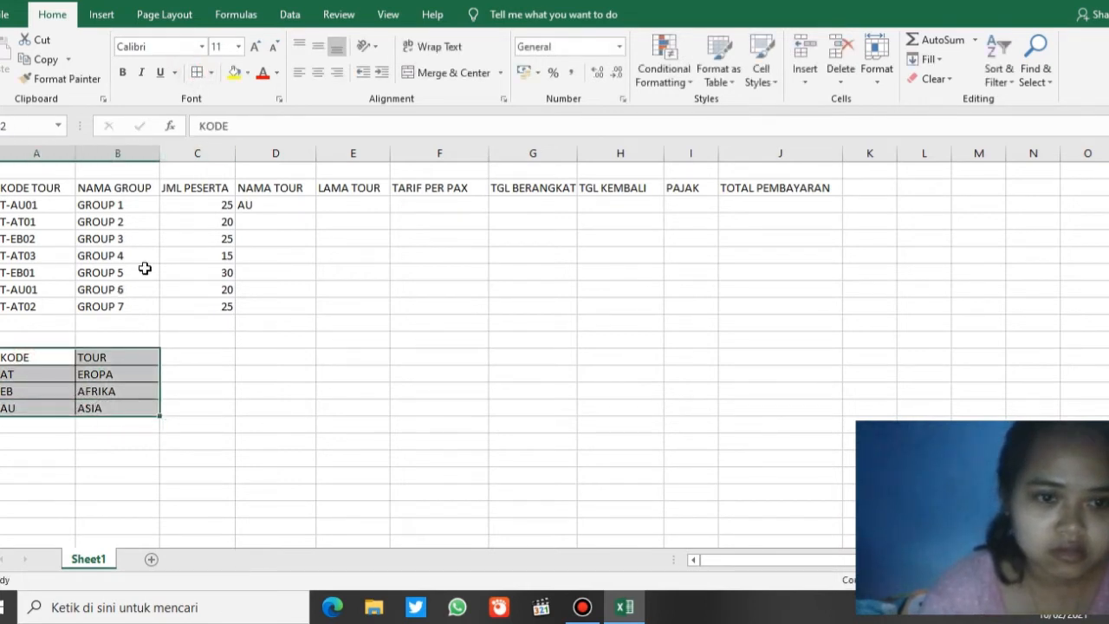
pyautogui.rightClick(107, 368)
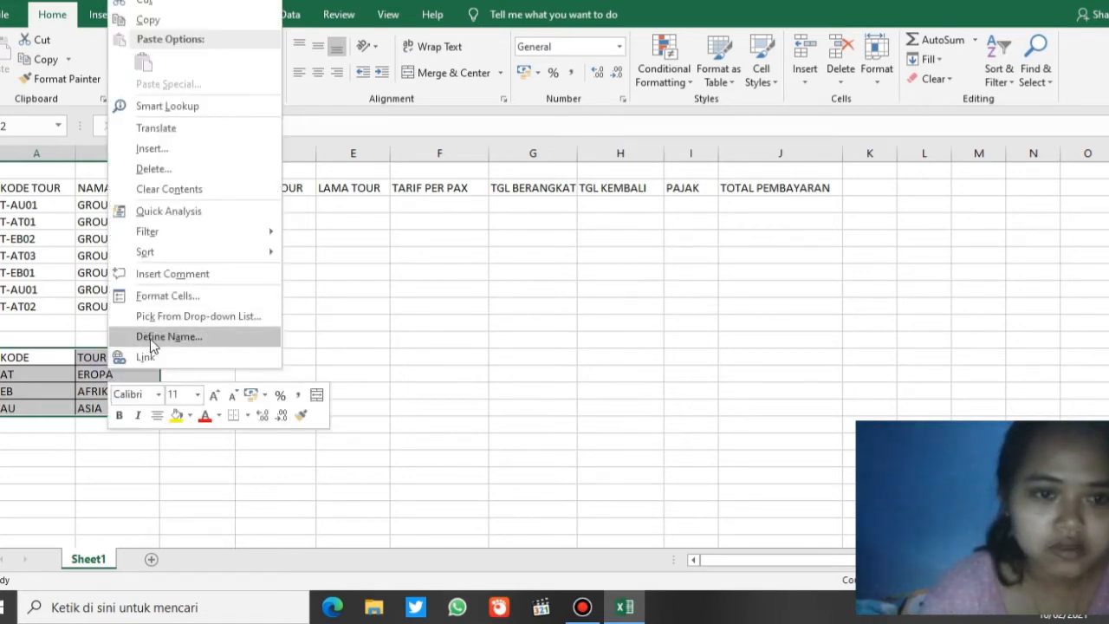
pyautogui.click(150, 338)
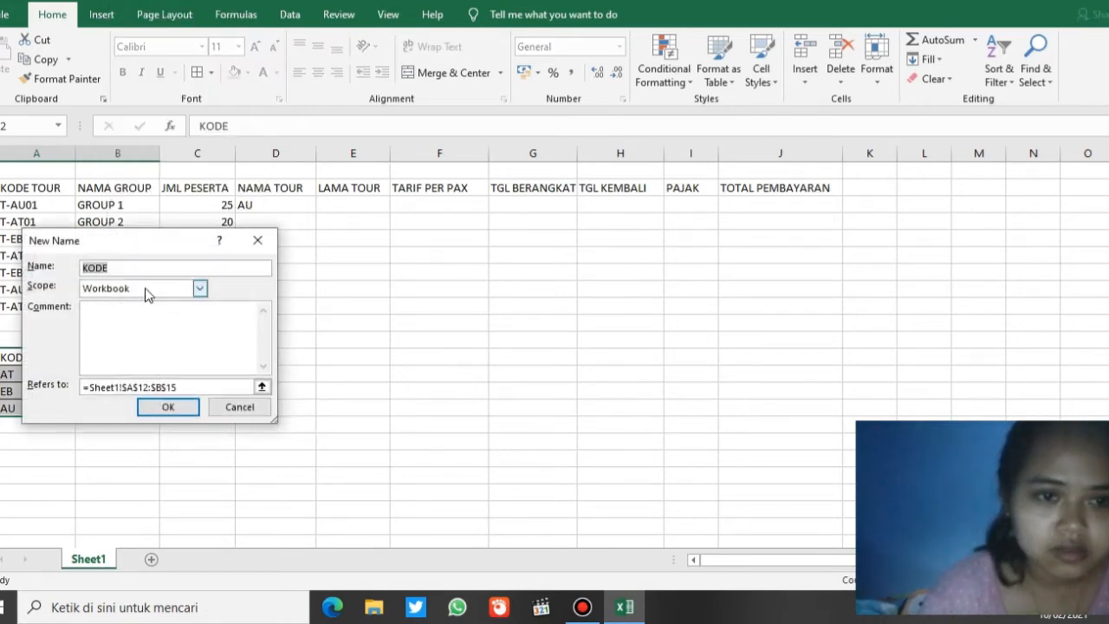
pyautogui.click(131, 270)
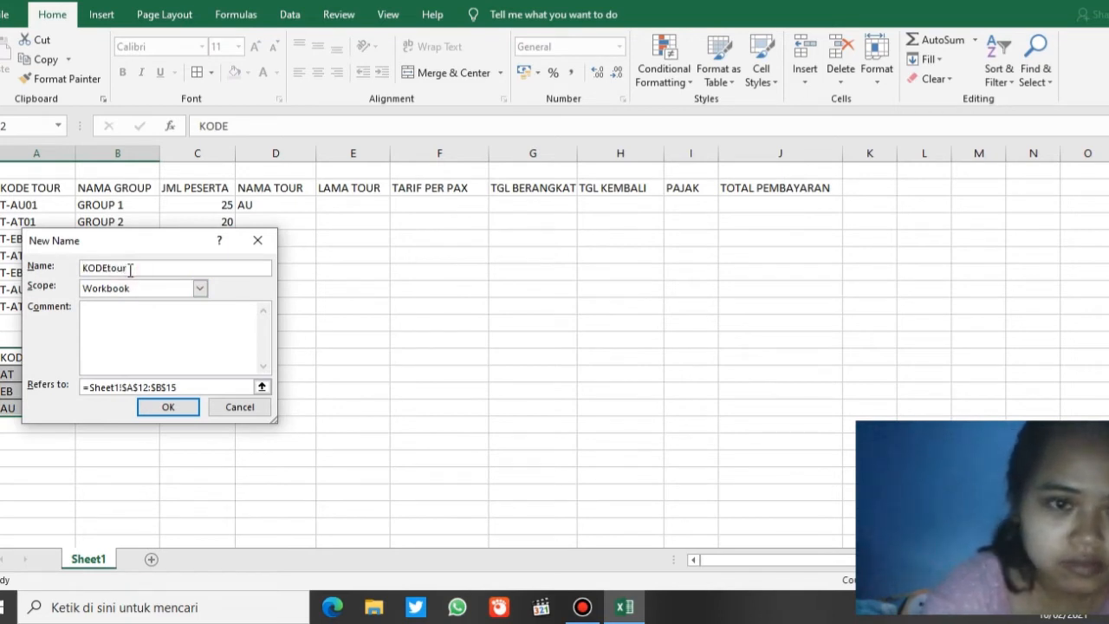
pyautogui.write('tour')
pyautogui.press('BackSpace')
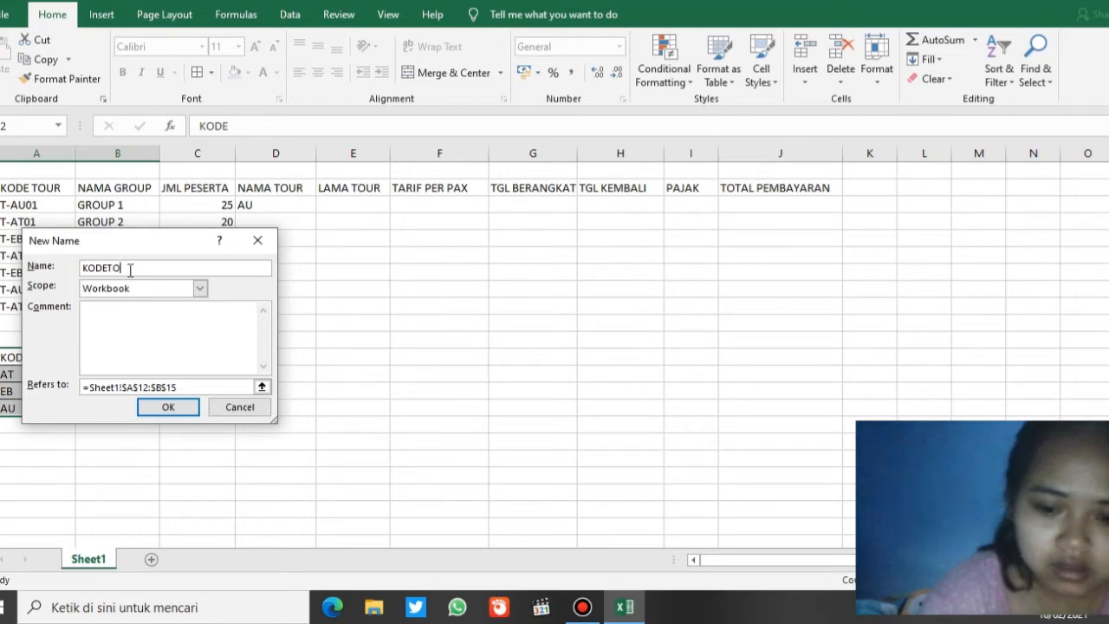
pyautogui.write('R1')
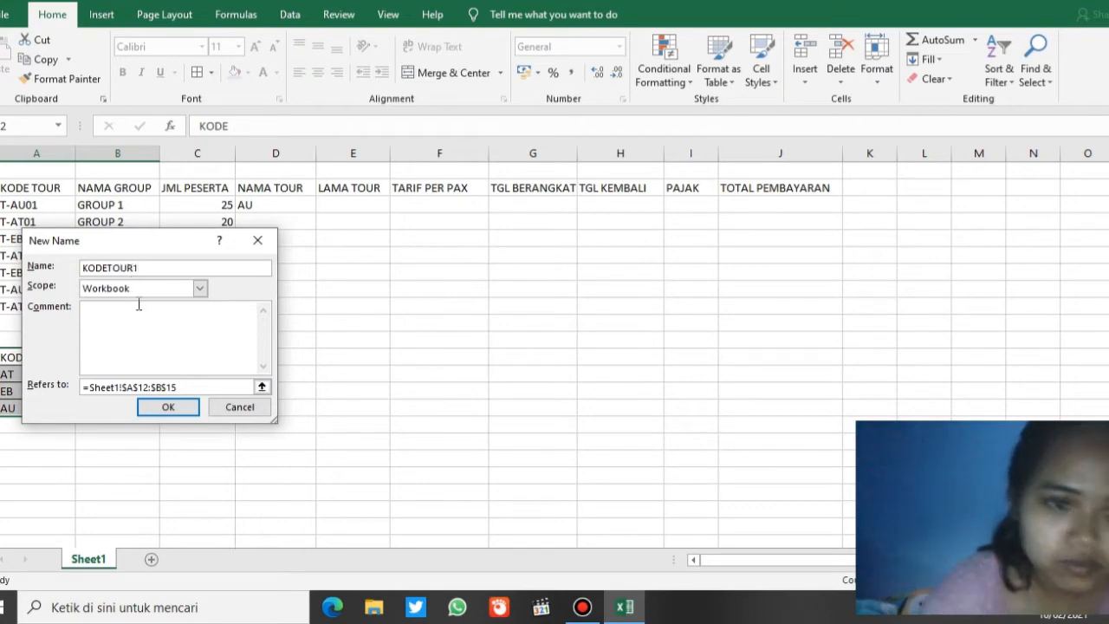
pyautogui.click(153, 408)
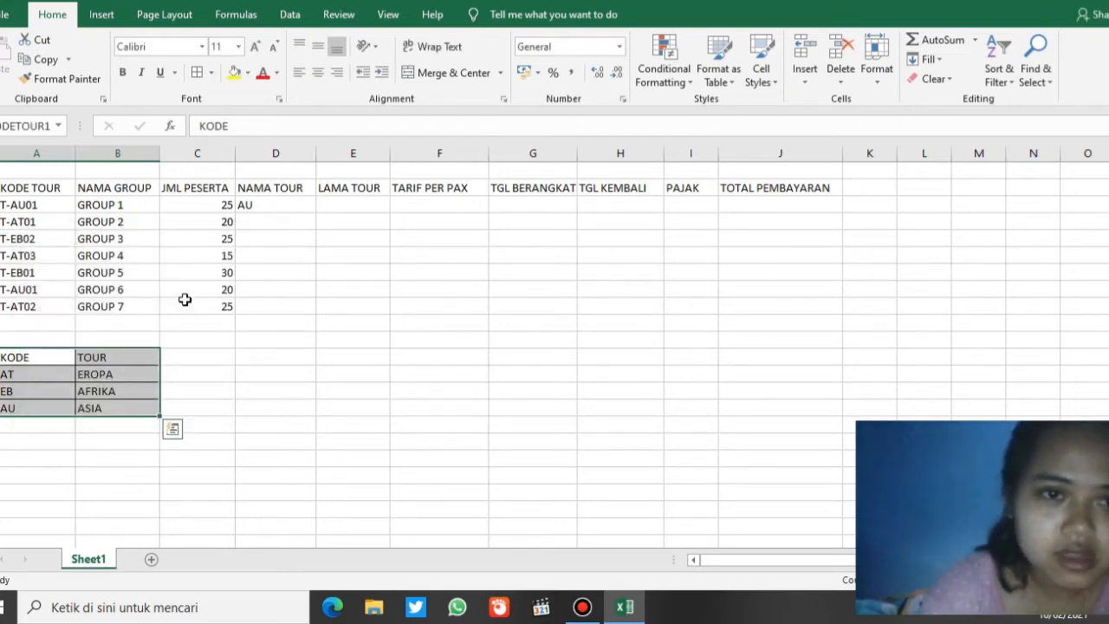
# Wrap the MID formula in D3 in a lookup so it reads =VLOOKUP(MID(A3;3;2);KODETOUR1;1;FALSE).
pyautogui.click(256, 202)
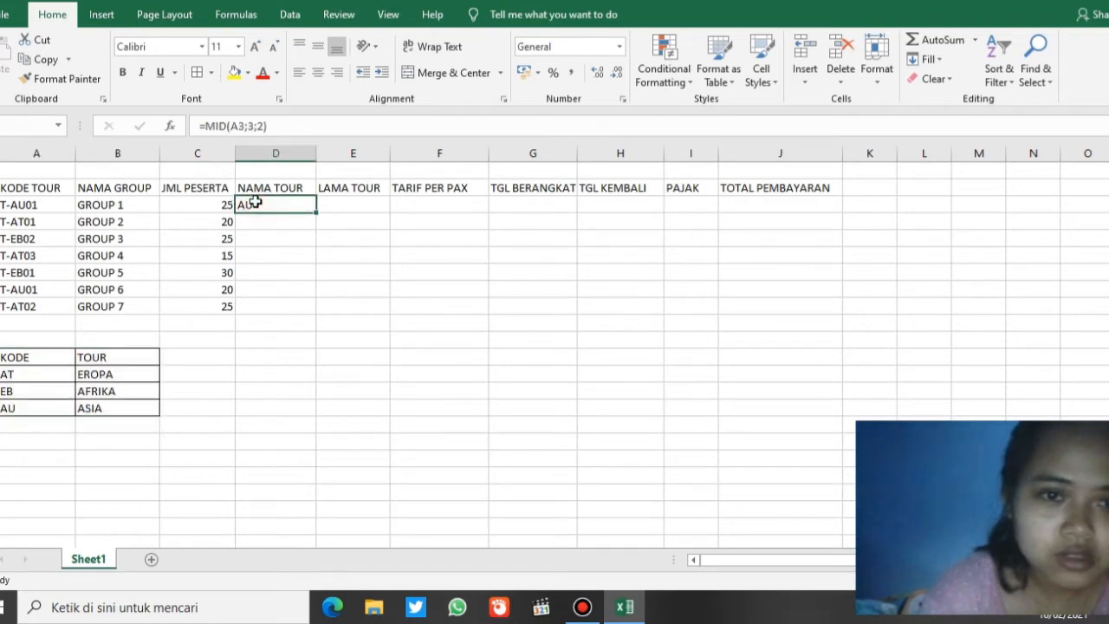
pyautogui.click(206, 127)
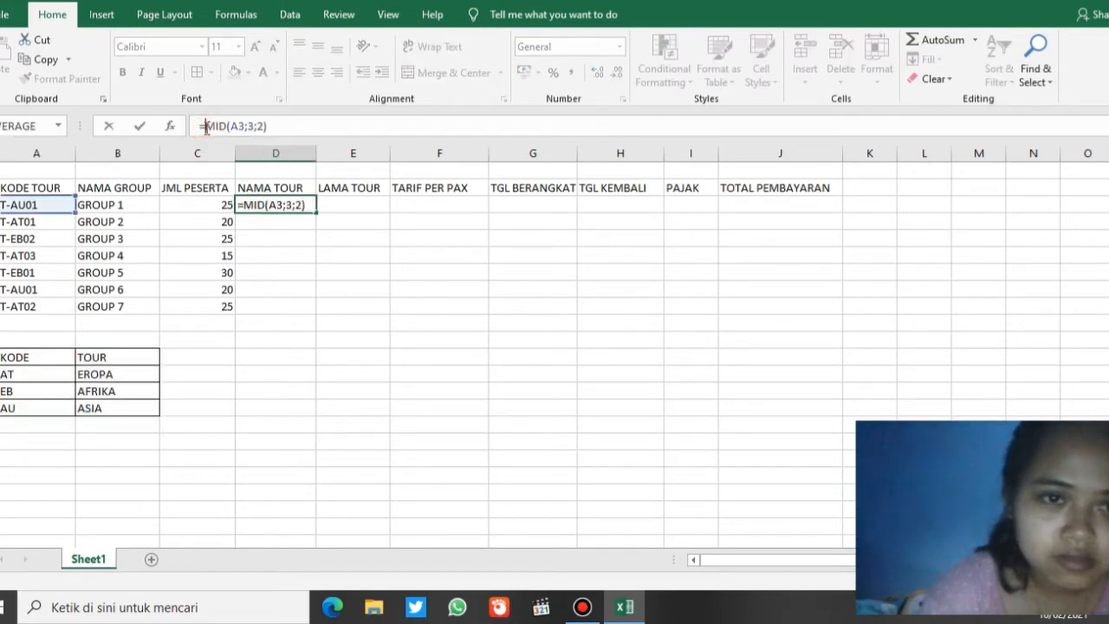
pyautogui.write('v')
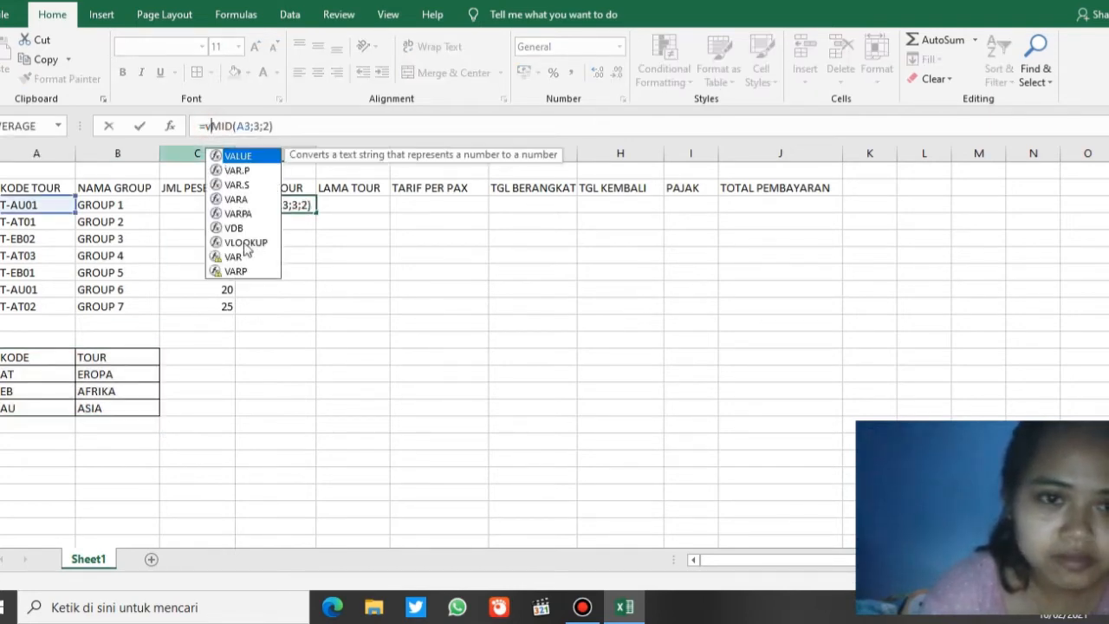
pyautogui.doubleClick(245, 244)
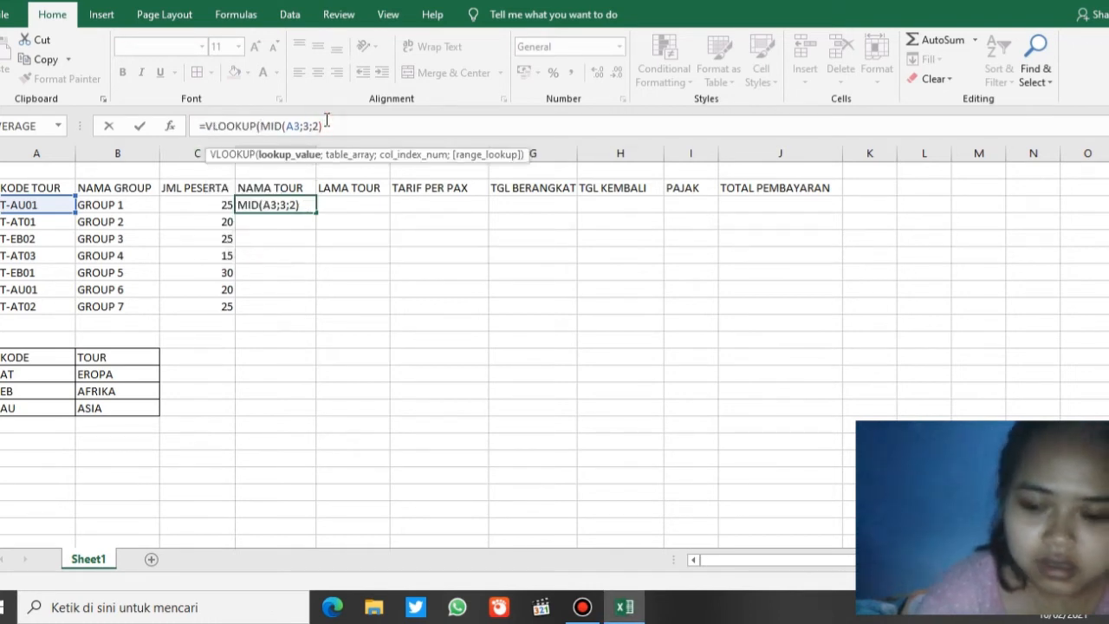
pyautogui.write(';')
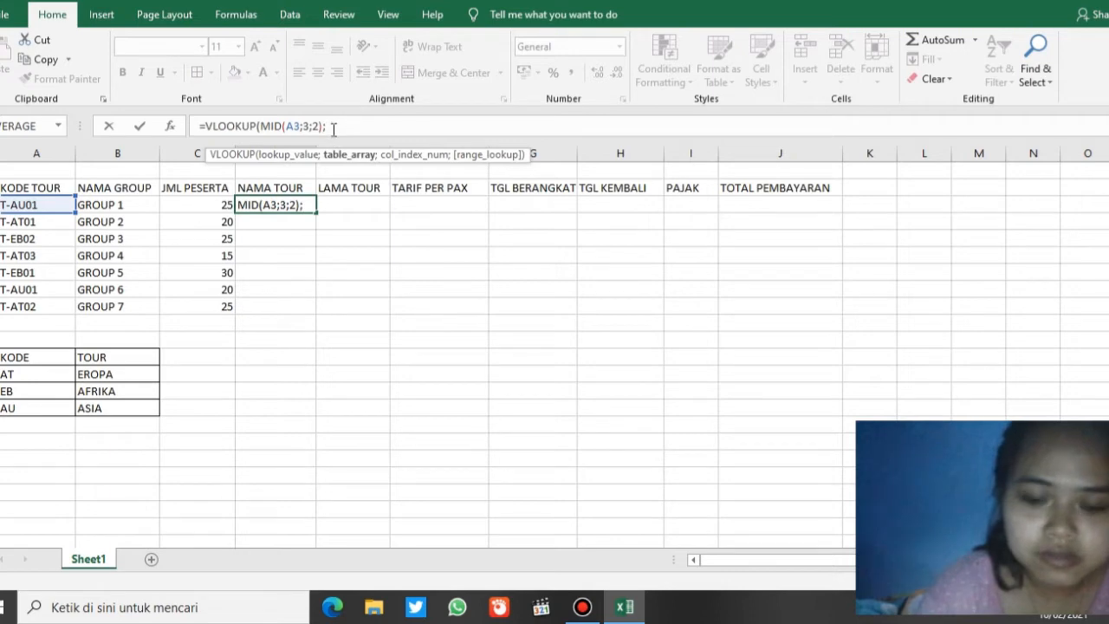
pyautogui.write('k')
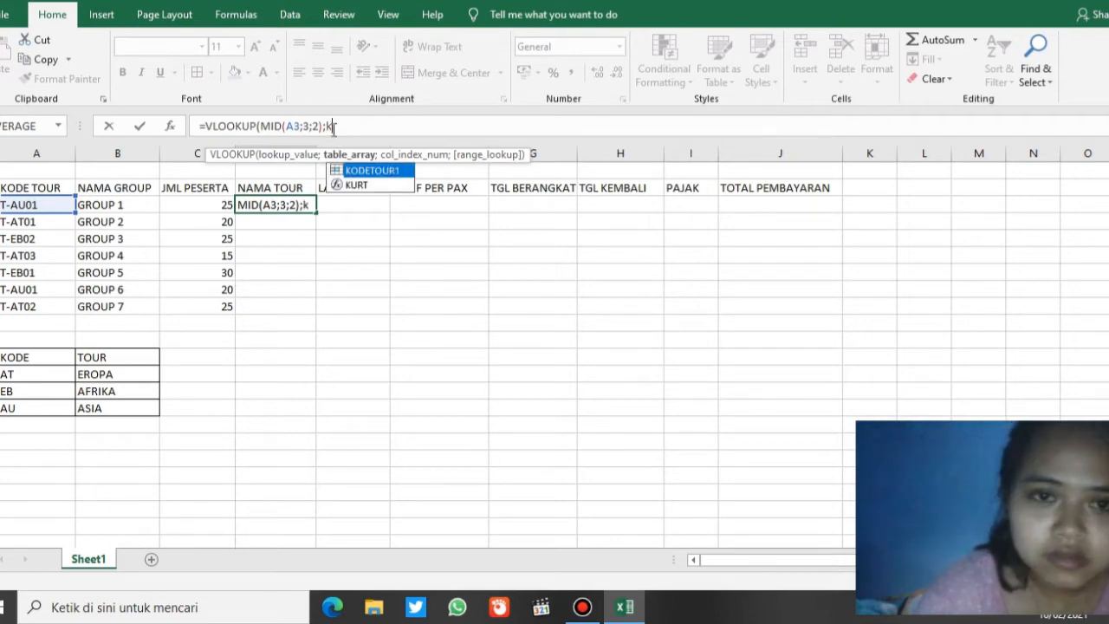
pyautogui.doubleClick(378, 170)
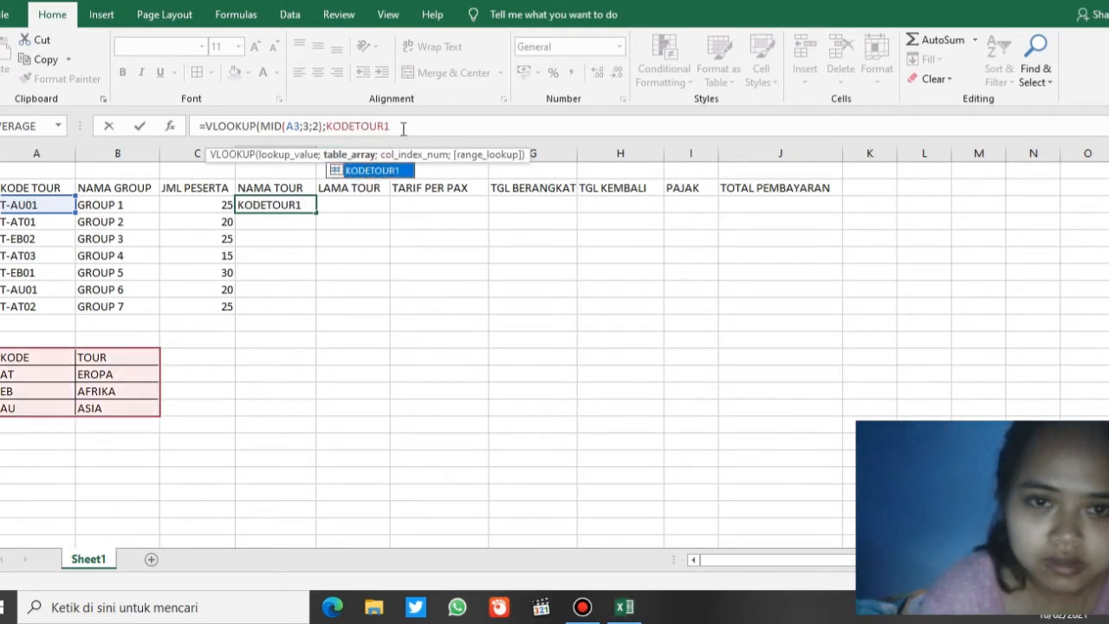
pyautogui.write(';')
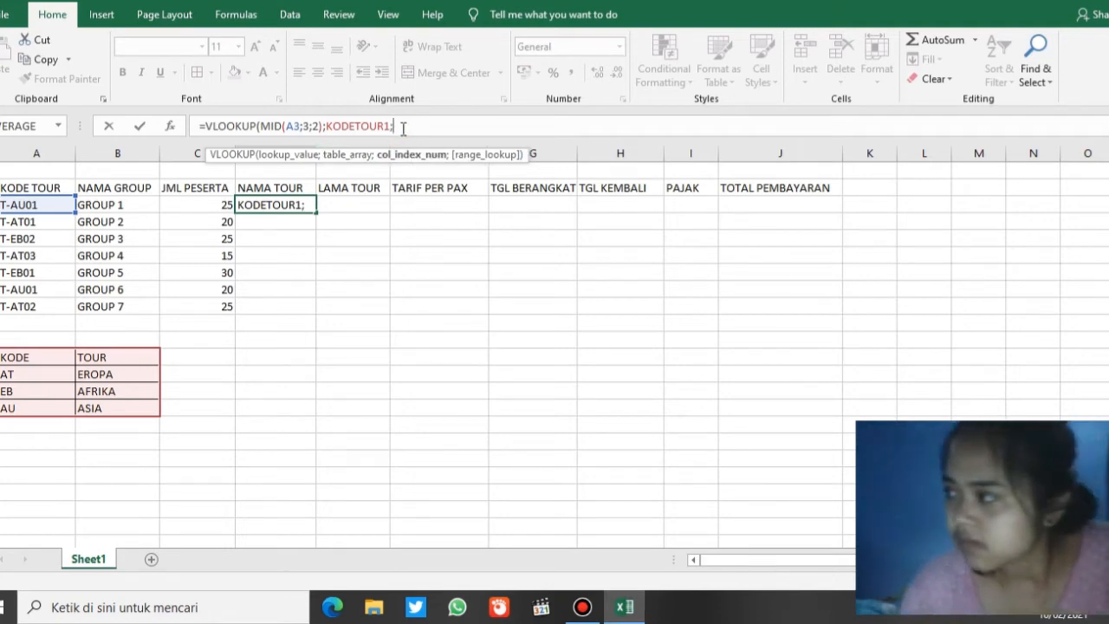
pyautogui.write('1;')
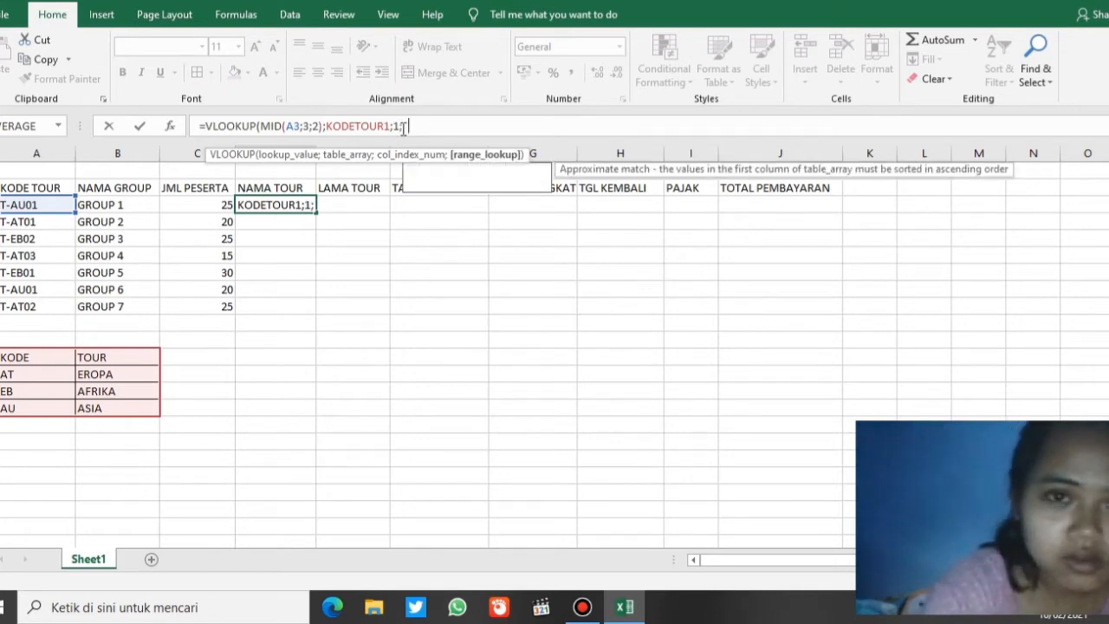
pyautogui.write('2')
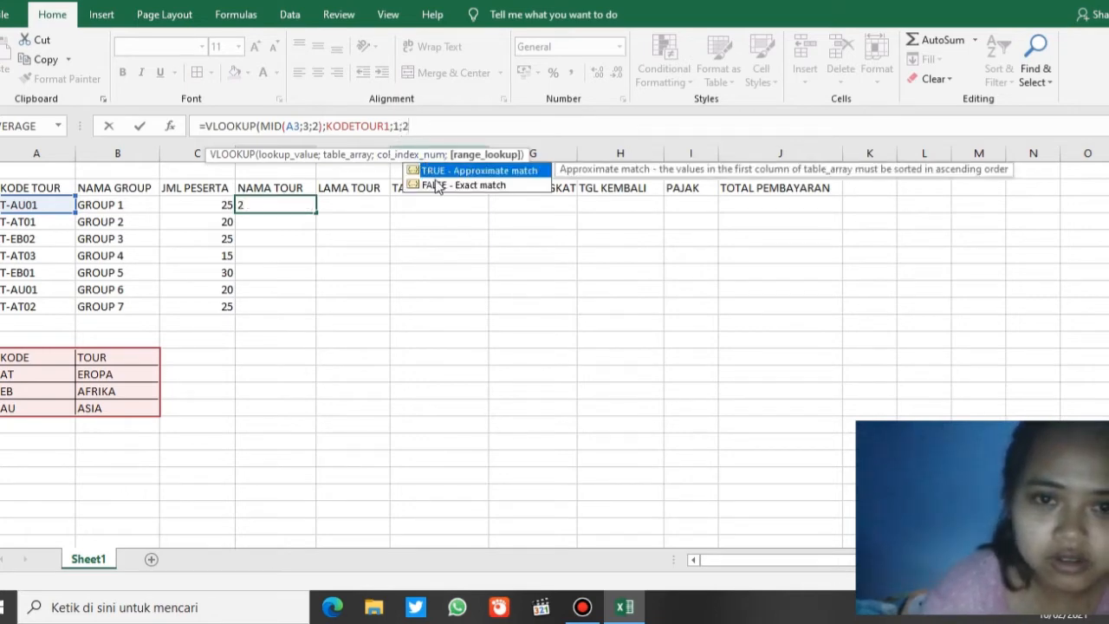
pyautogui.doubleClick(439, 187)
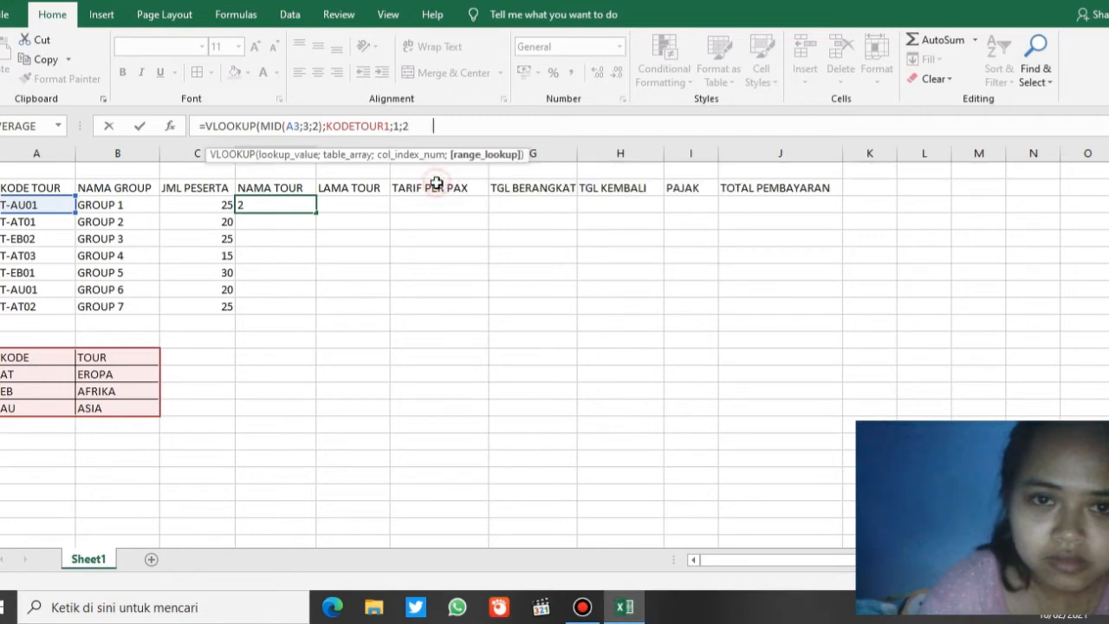
pyautogui.write(')')
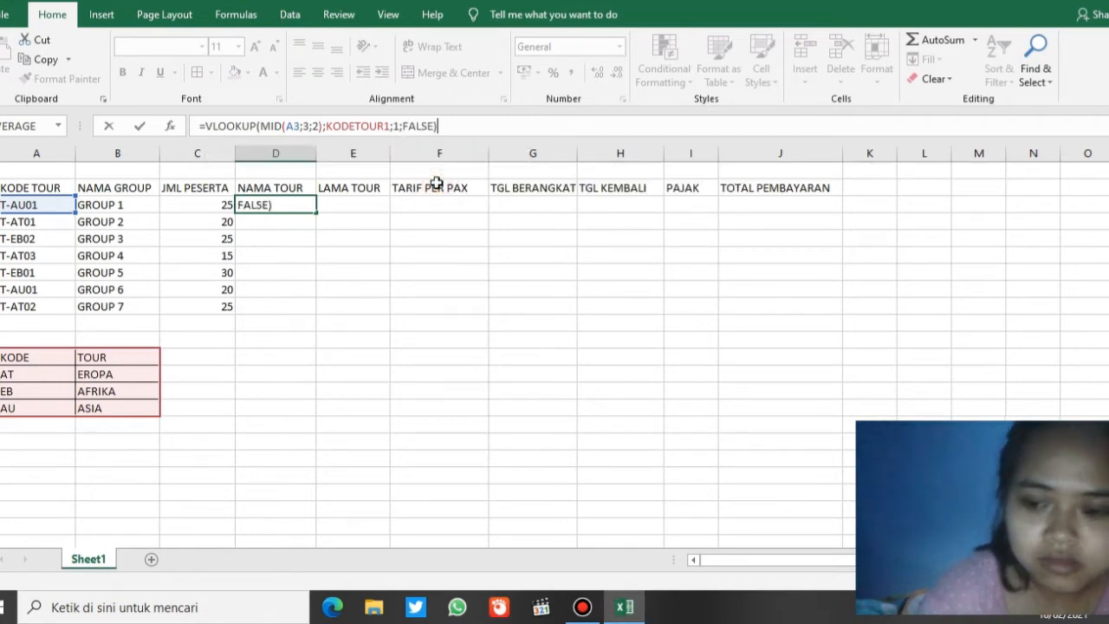
pyautogui.press('Return')
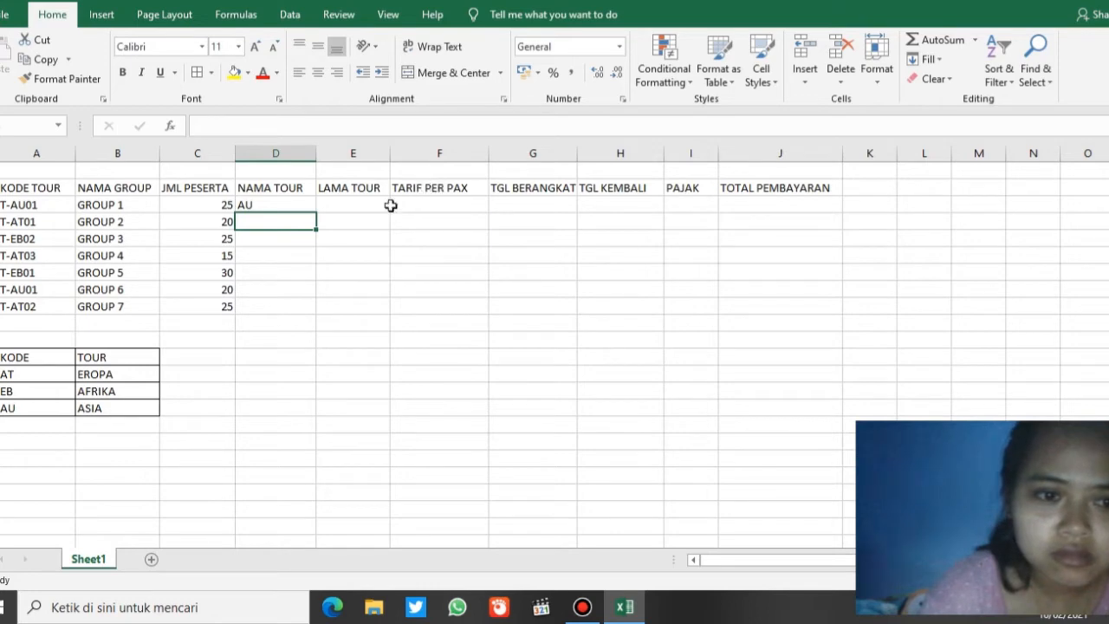
# Set the column index of the VLOOKUP in D3 to 2 and fill the formula down the NAMA TOUR column to D9.
pyautogui.click(285, 204)
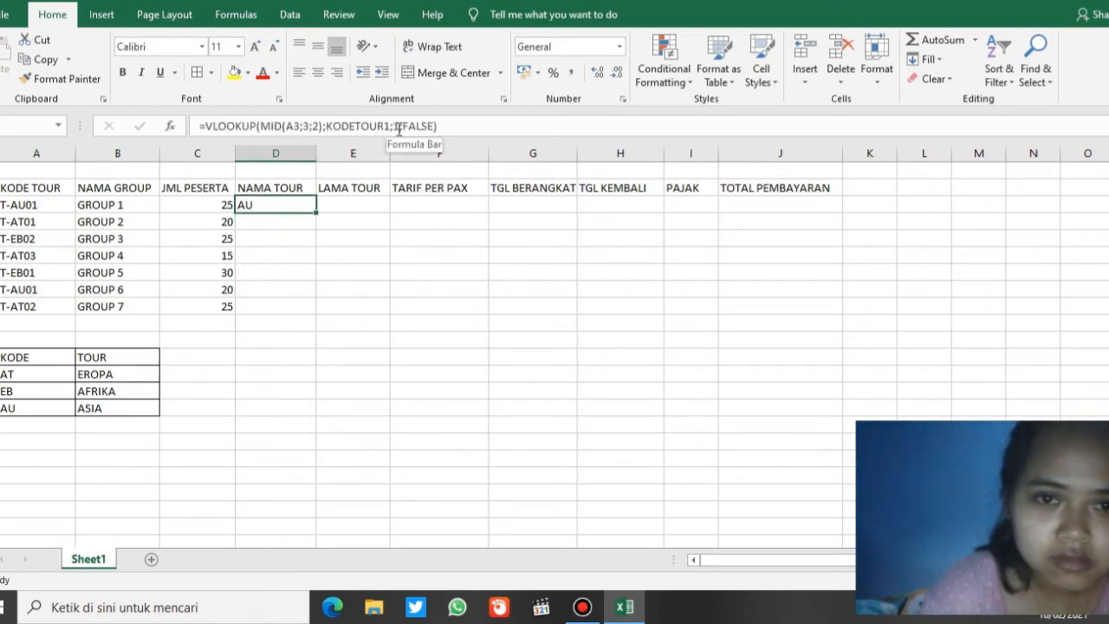
pyautogui.click(399, 126)
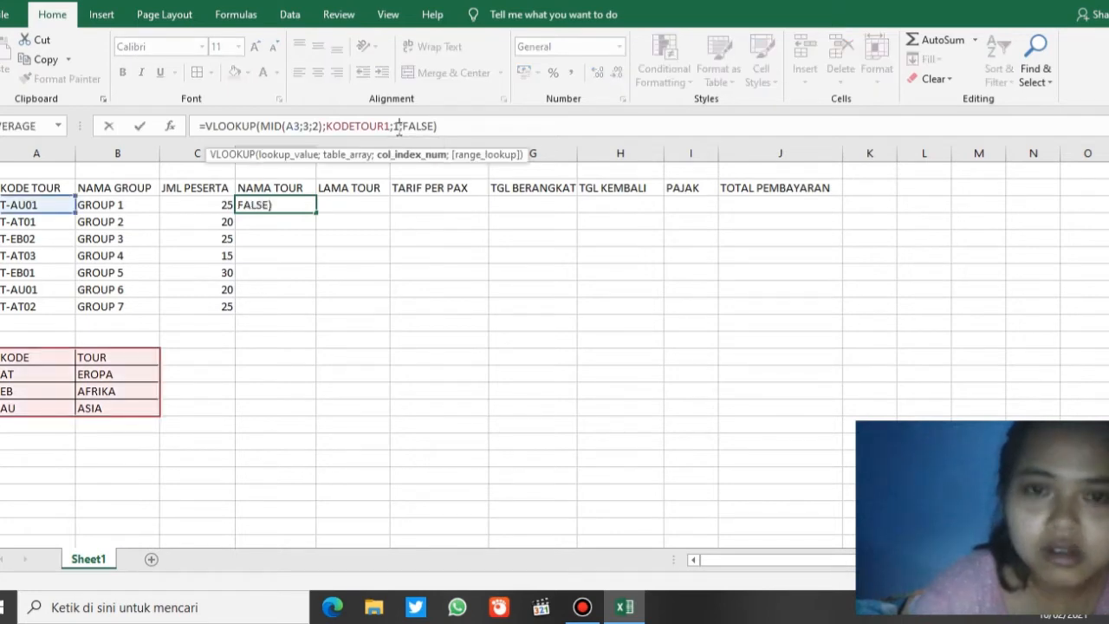
pyautogui.write(';')
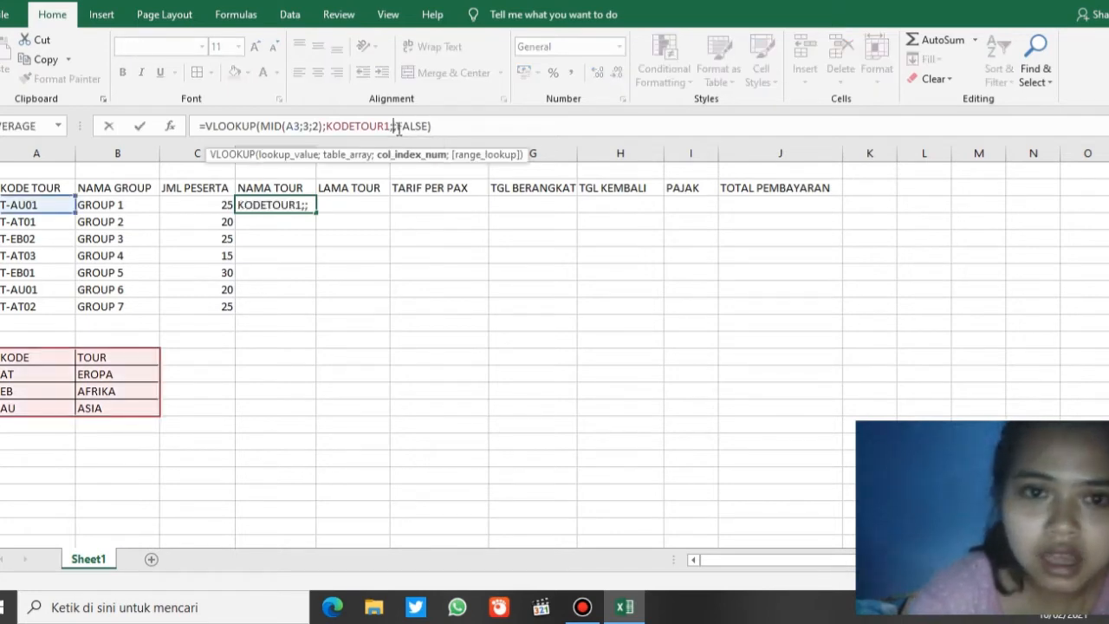
pyautogui.write('2')
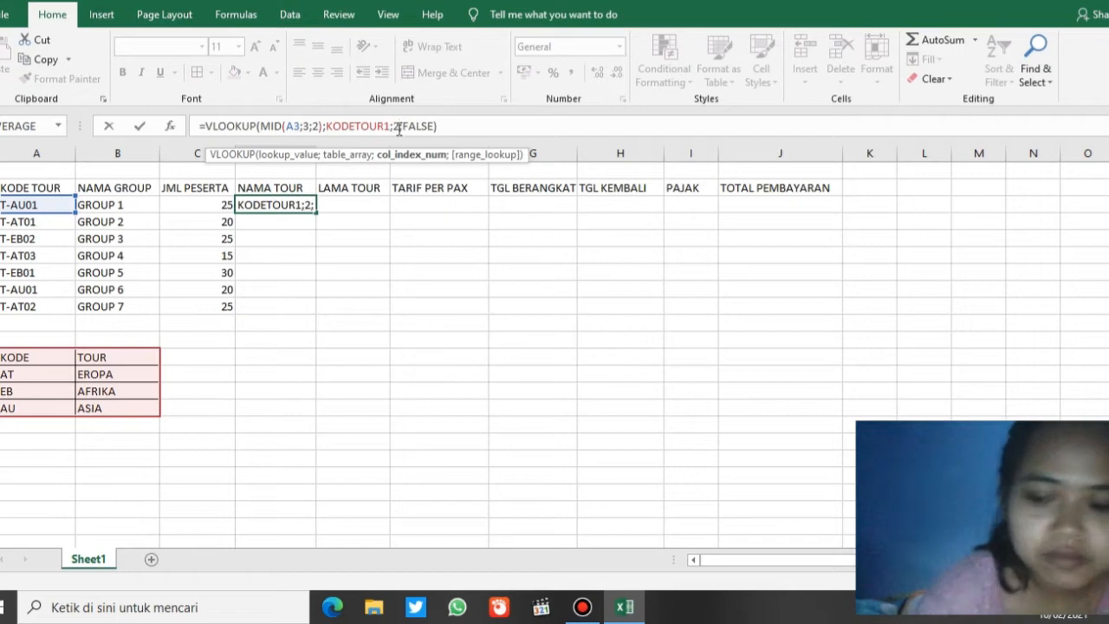
pyautogui.click(459, 126)
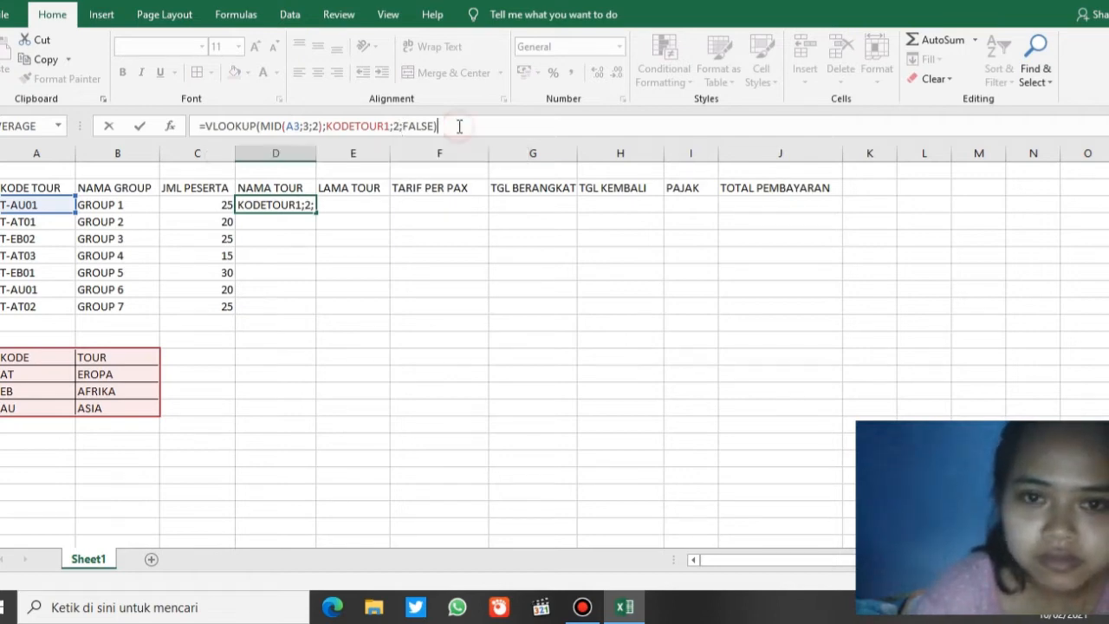
pyautogui.press('Return')
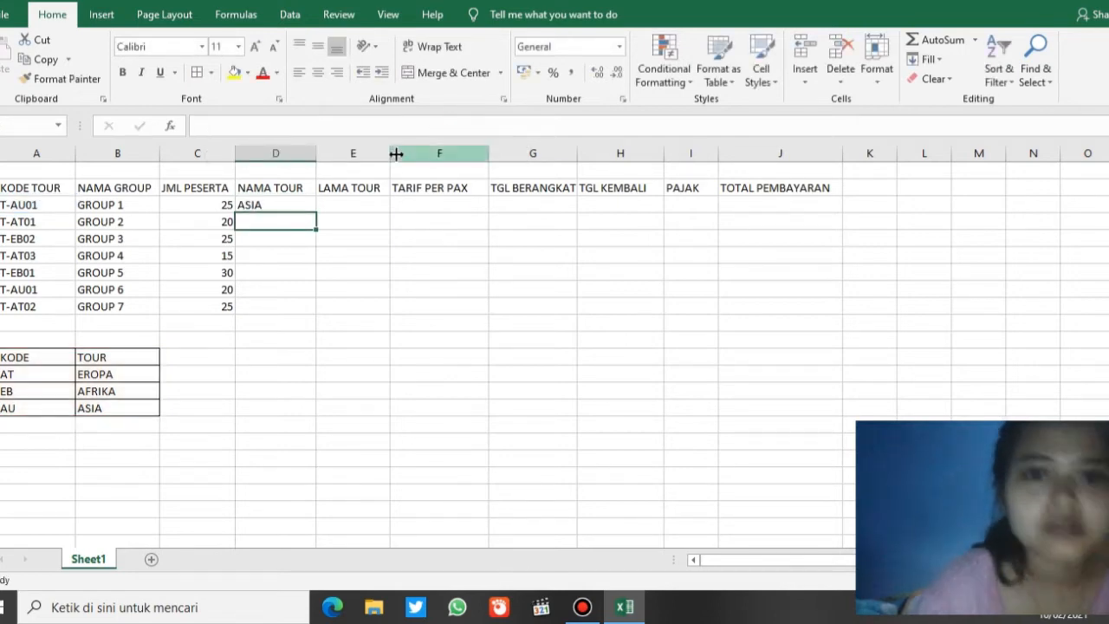
pyautogui.click(292, 199)
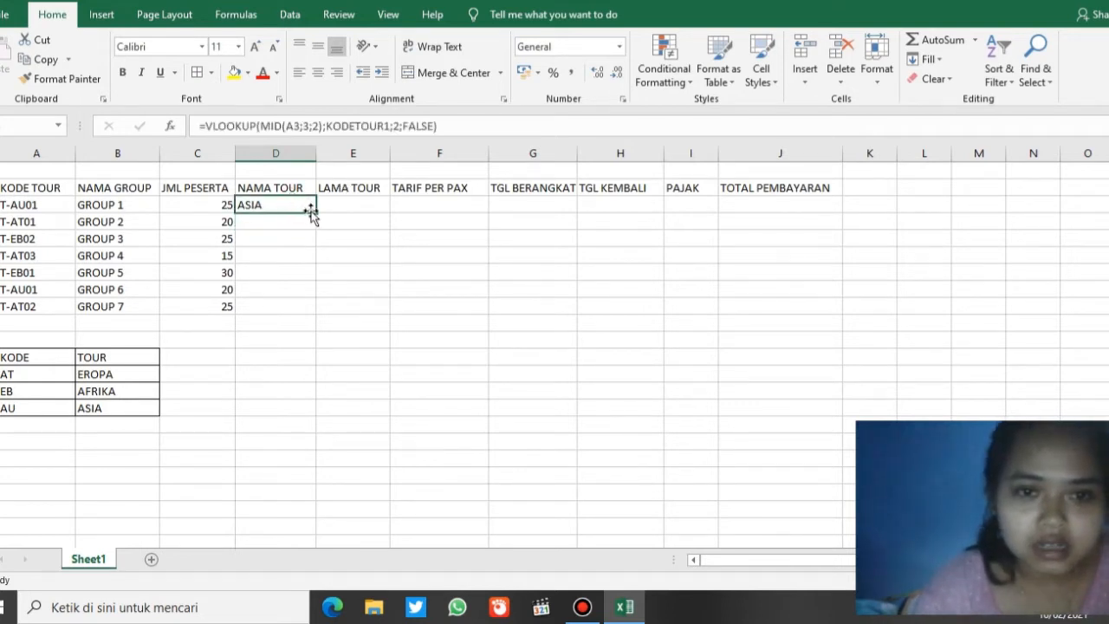
pyautogui.moveTo(319, 212); pyautogui.dragTo(316, 309)
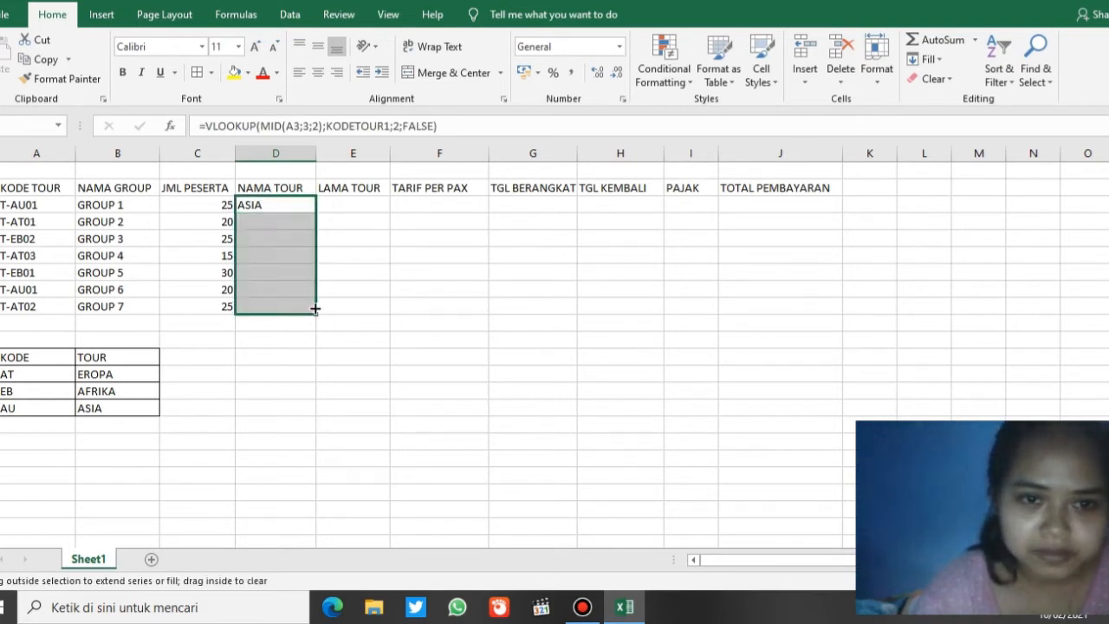
# Start an IF formula in E3, the first LAMA TOUR cell, with the condition D3="EROPA".
pyautogui.click(328, 205)
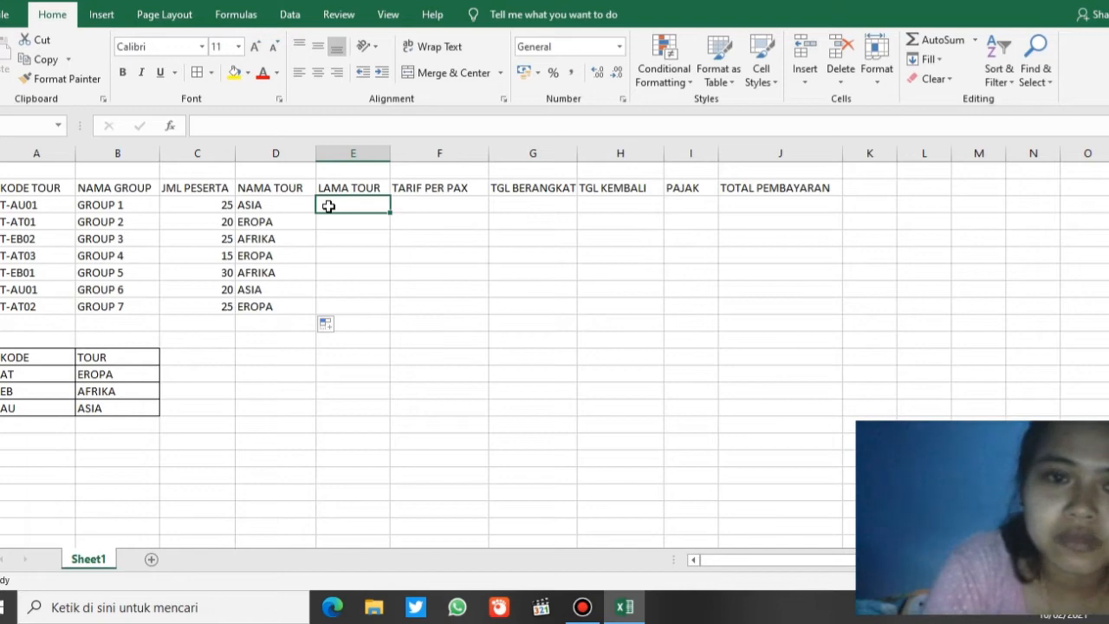
pyautogui.write('=I')
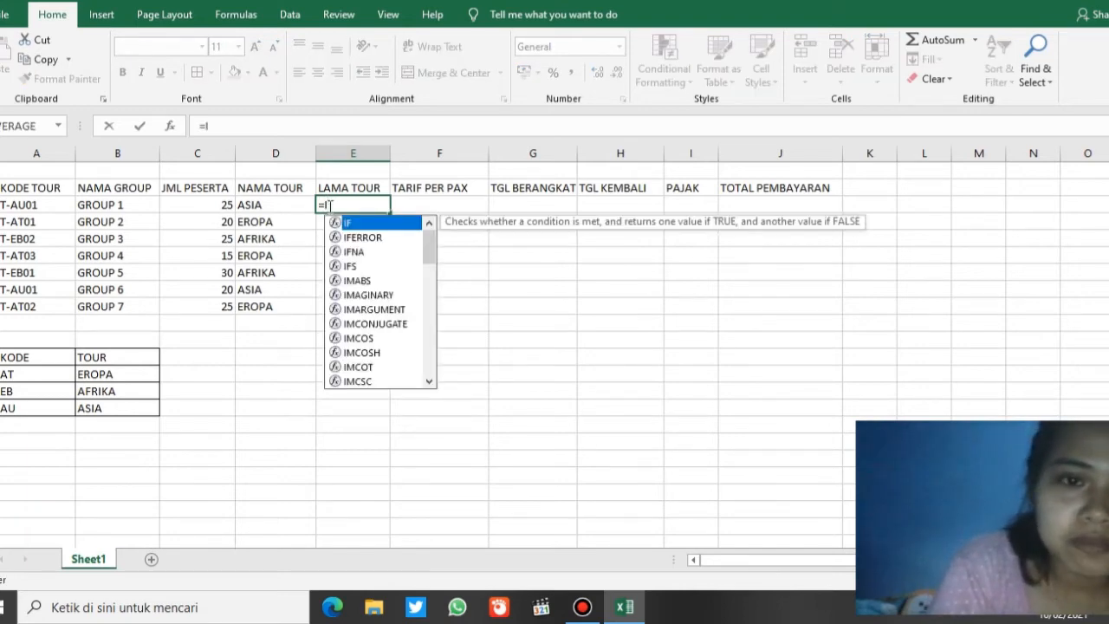
pyautogui.write('F')
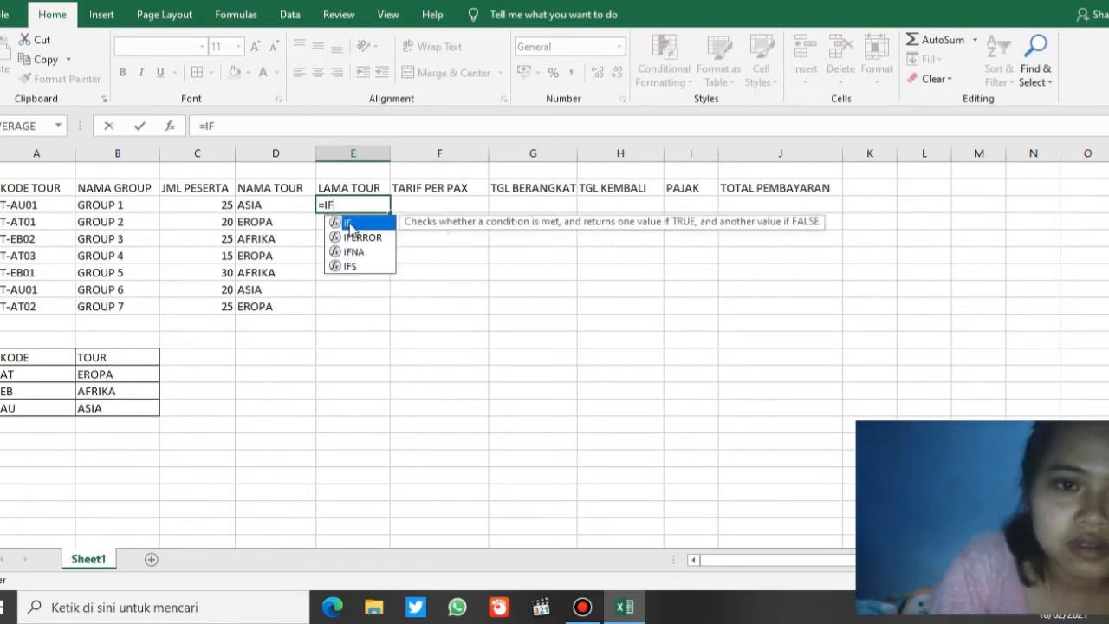
pyautogui.doubleClick(351, 223)
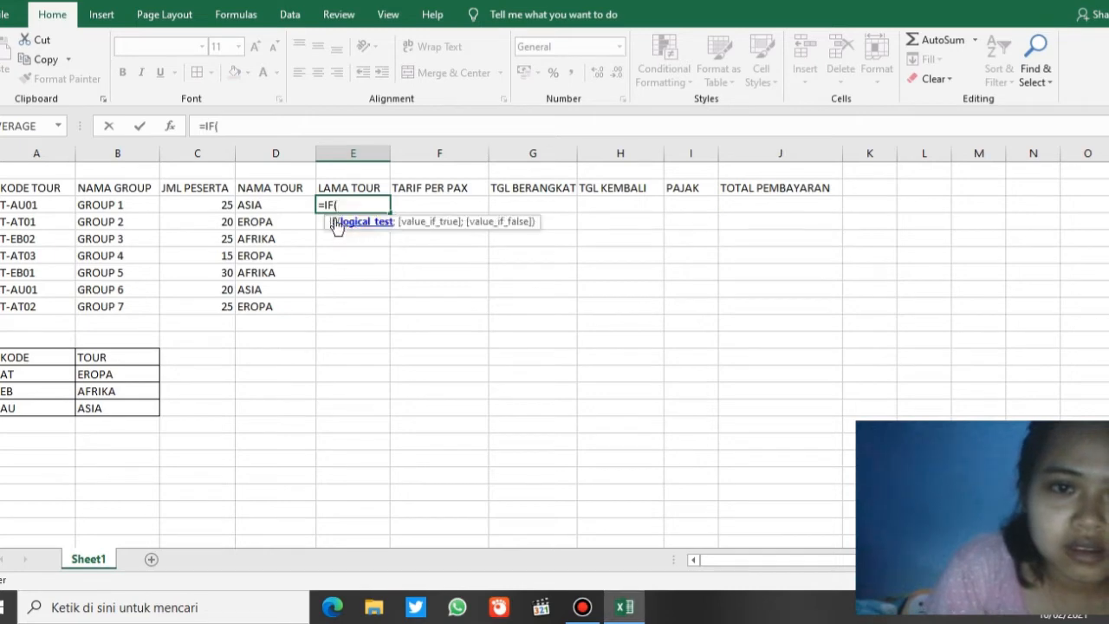
pyautogui.click(269, 204)
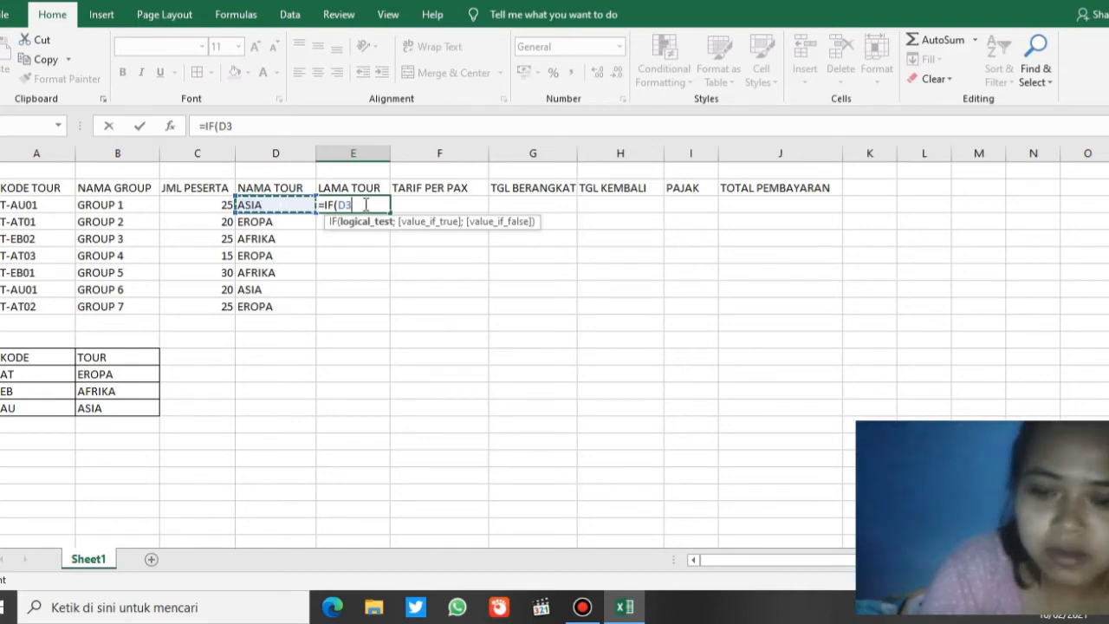
pyautogui.write('=')
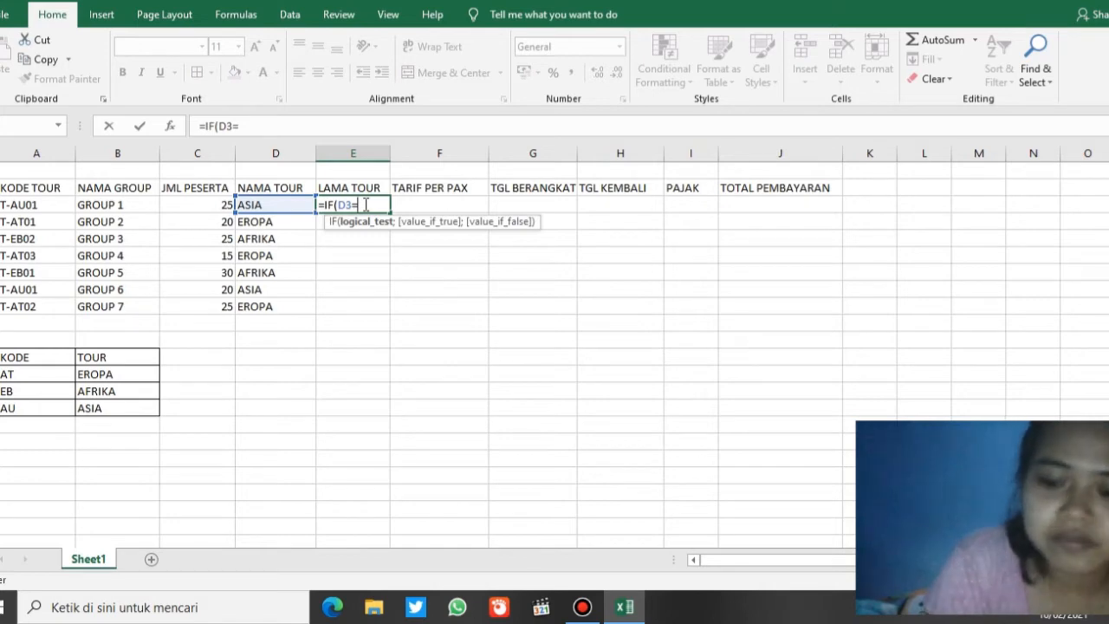
pyautogui.write("'")
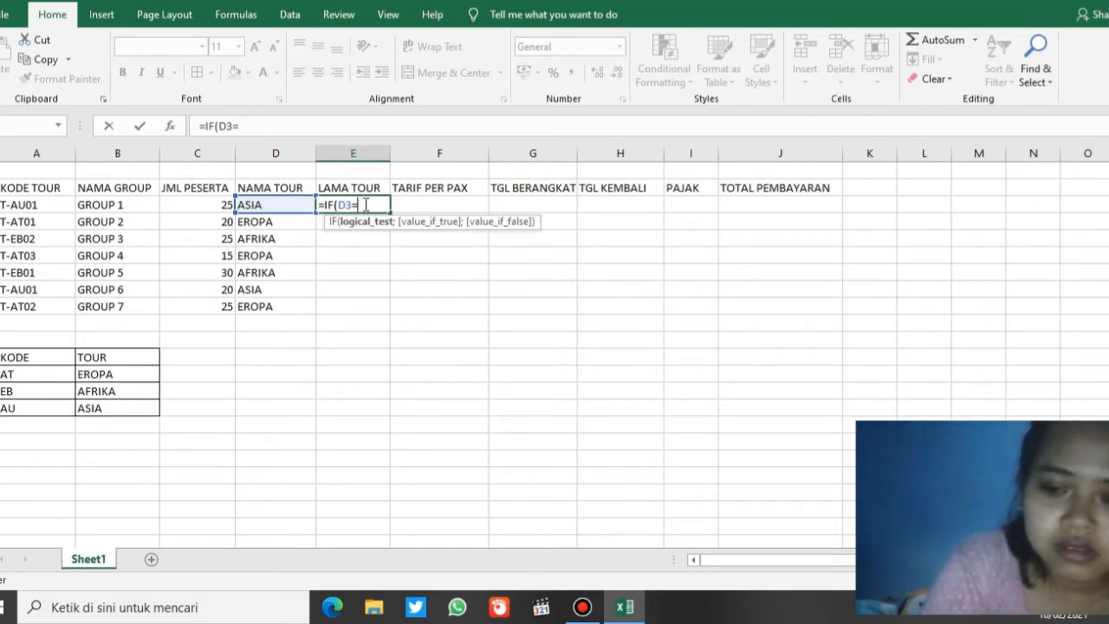
pyautogui.write('"')
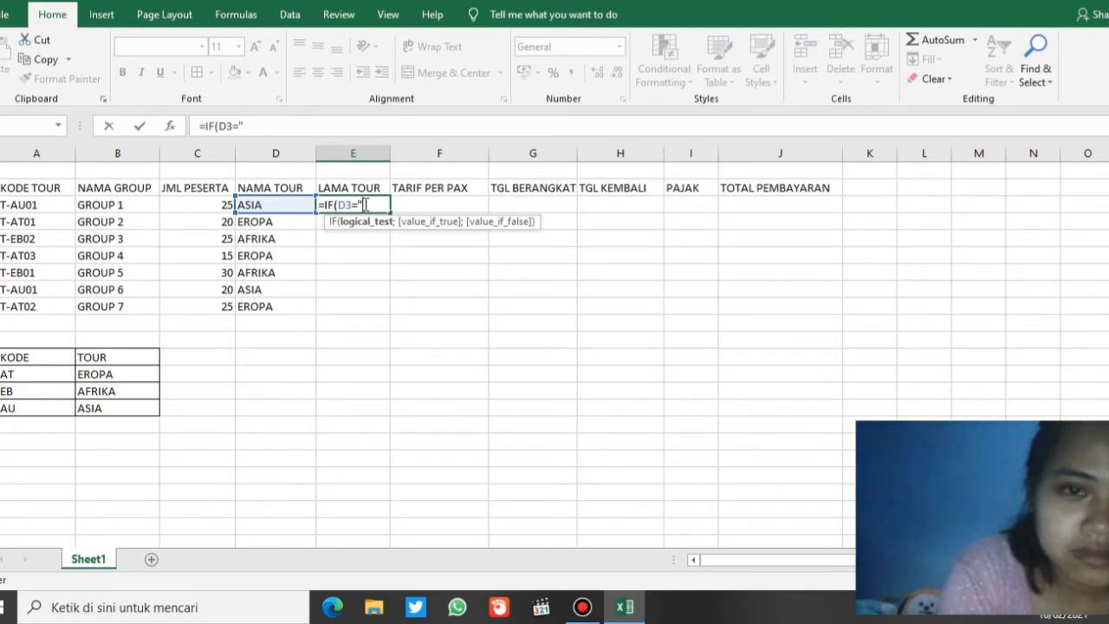
pyautogui.write('a')
pyautogui.press('BackSpace')
pyautogui.write('R')
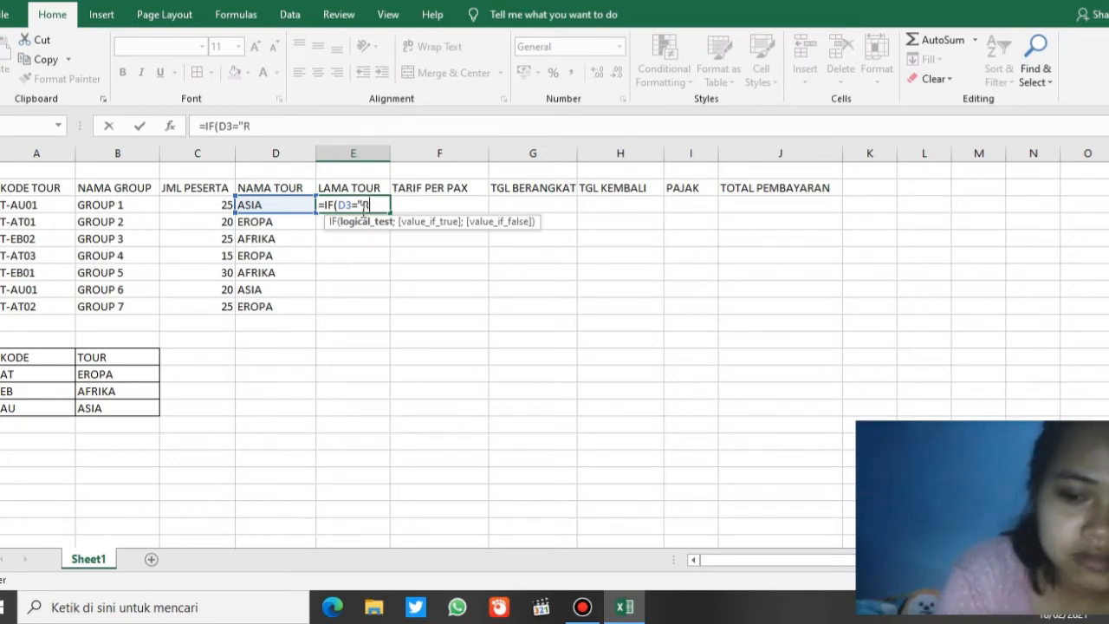
pyautogui.press('BackSpace')
pyautogui.write('EROP')
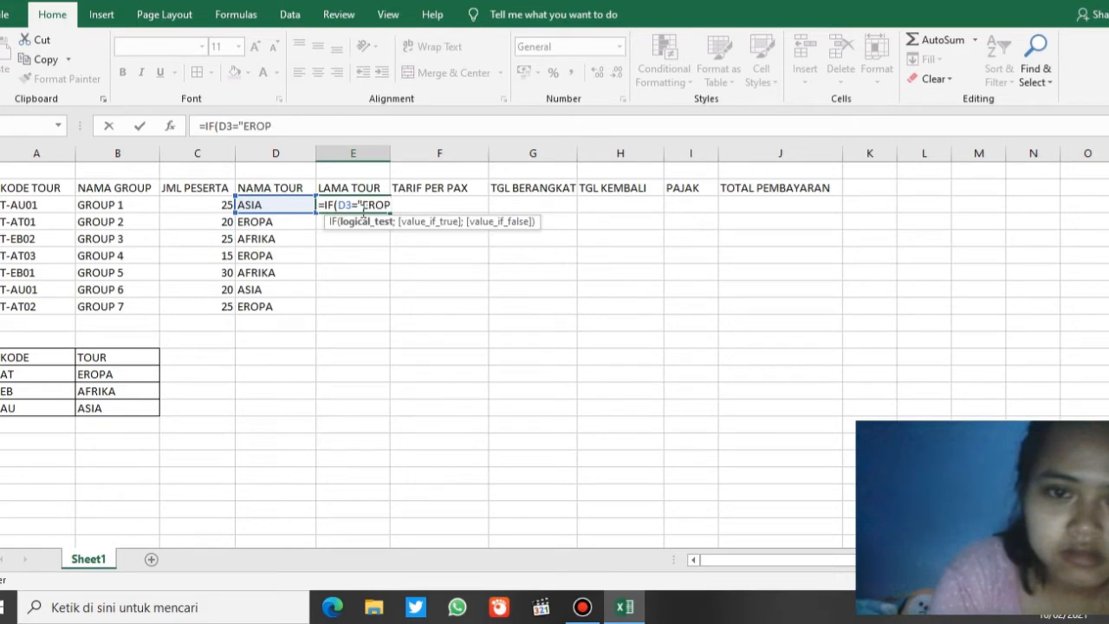
pyautogui.write('A')
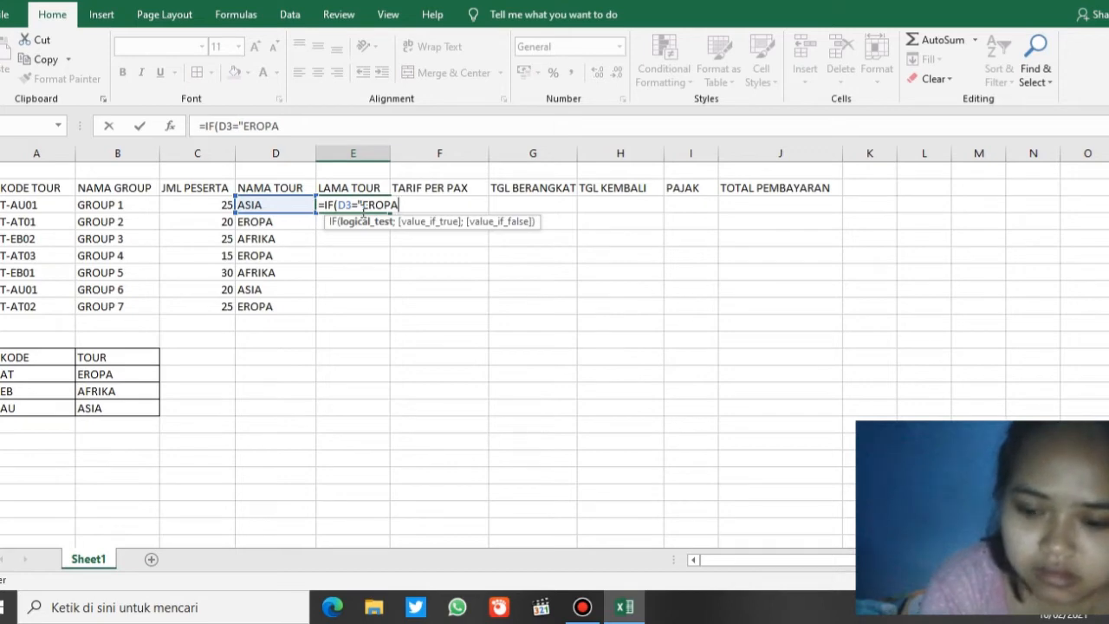
pyautogui.write('"')
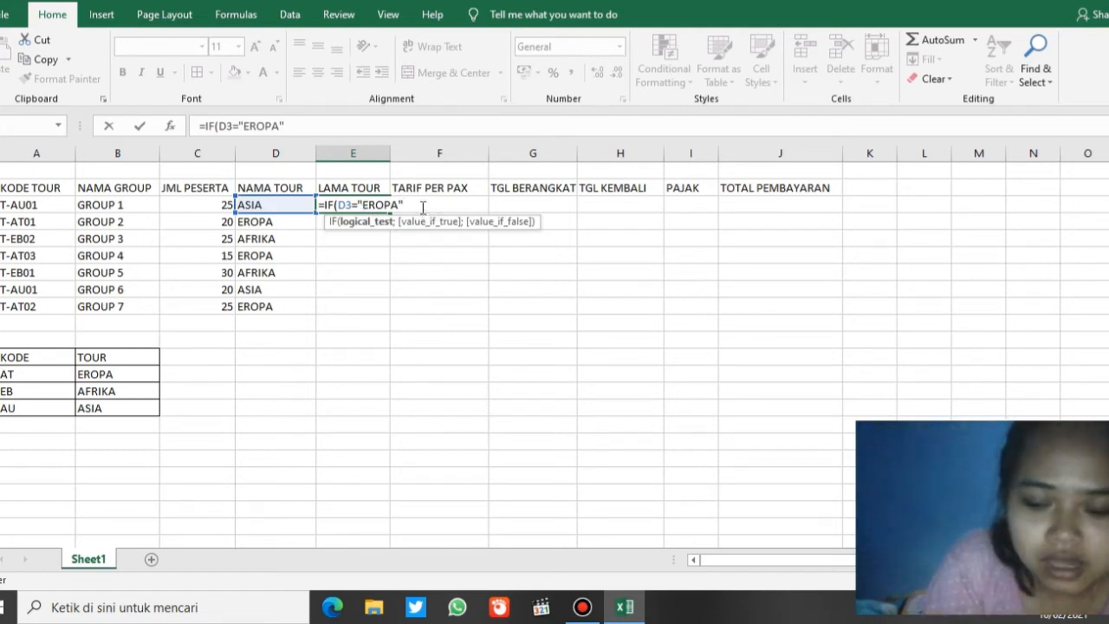
# Complete the E3 formula with 7 as the true value and 14 as the false value: =IF(D3="EROPA";7;14).
pyautogui.write(';')
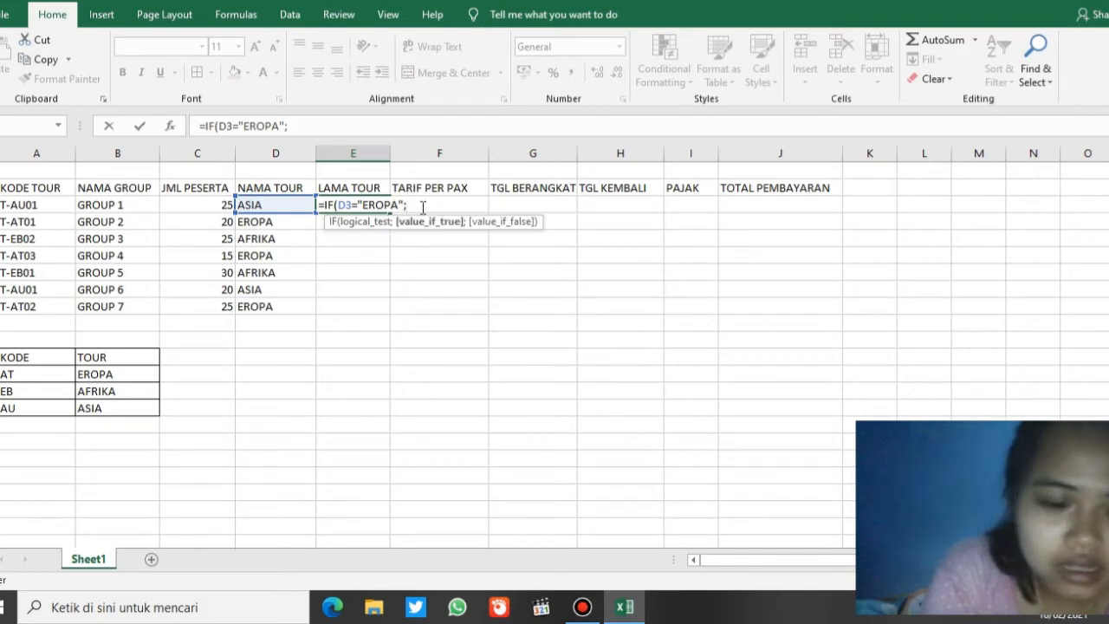
pyautogui.write('8')
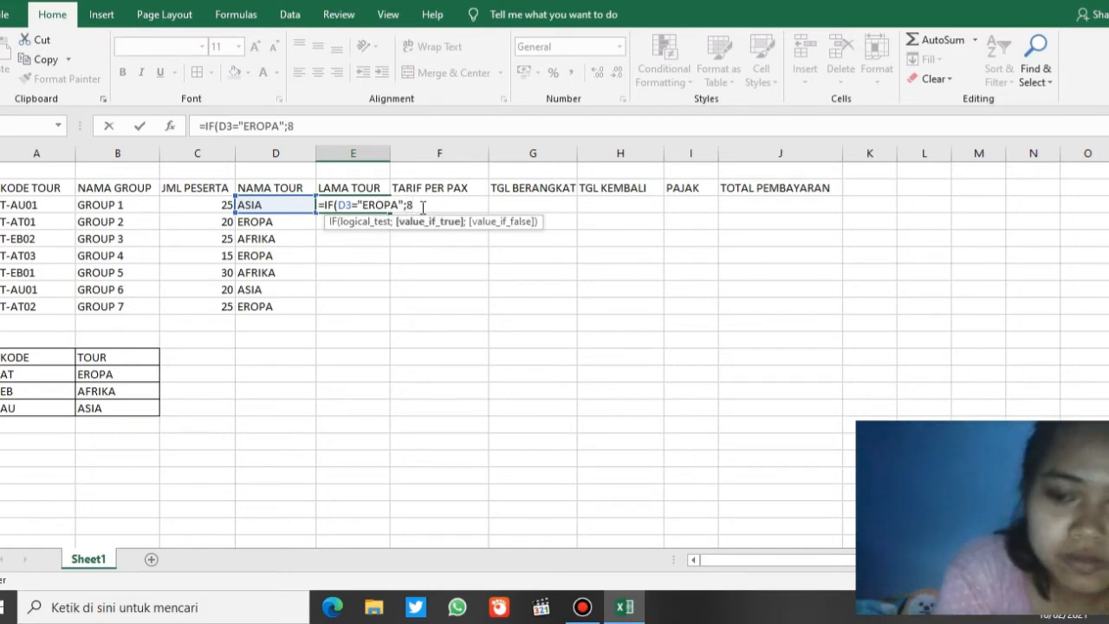
pyautogui.press('BackSpace')
pyautogui.write('7')
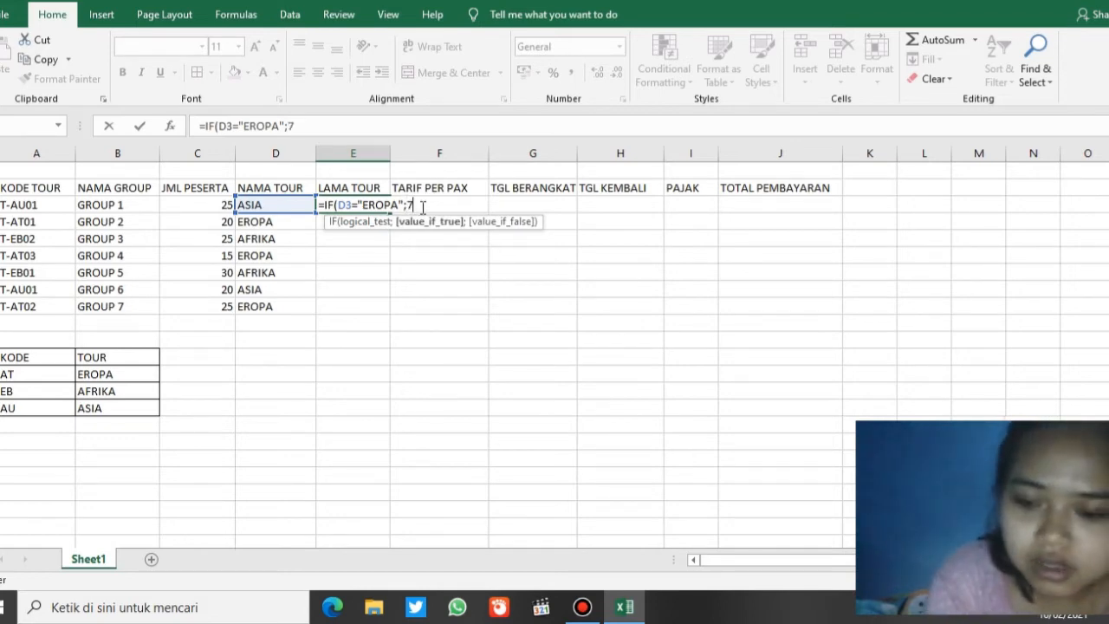
pyautogui.write(';1')
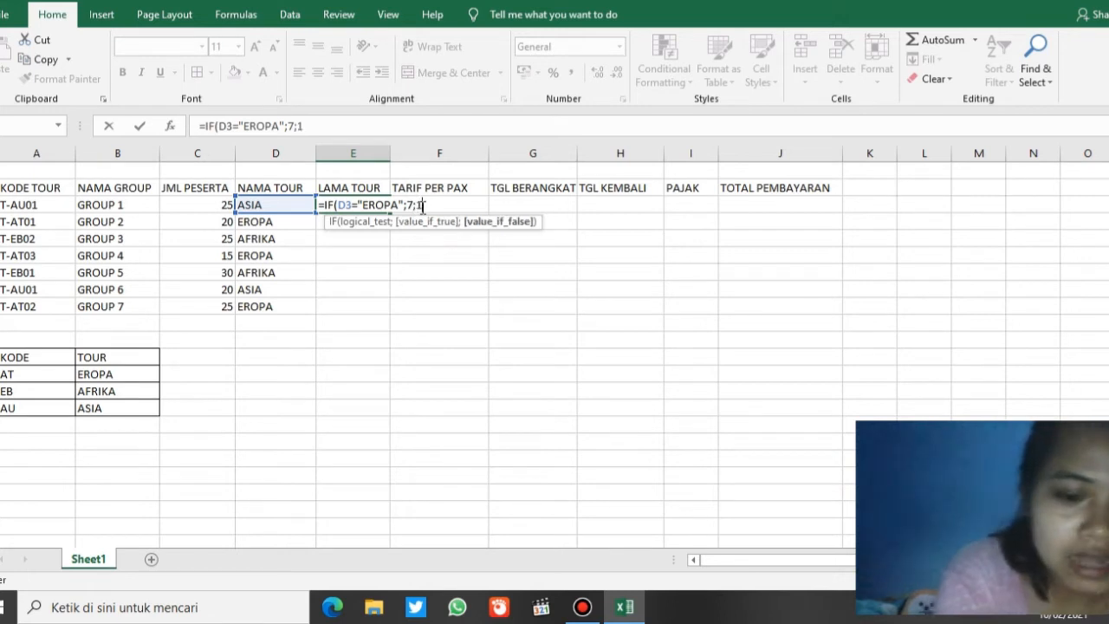
pyautogui.write('4')
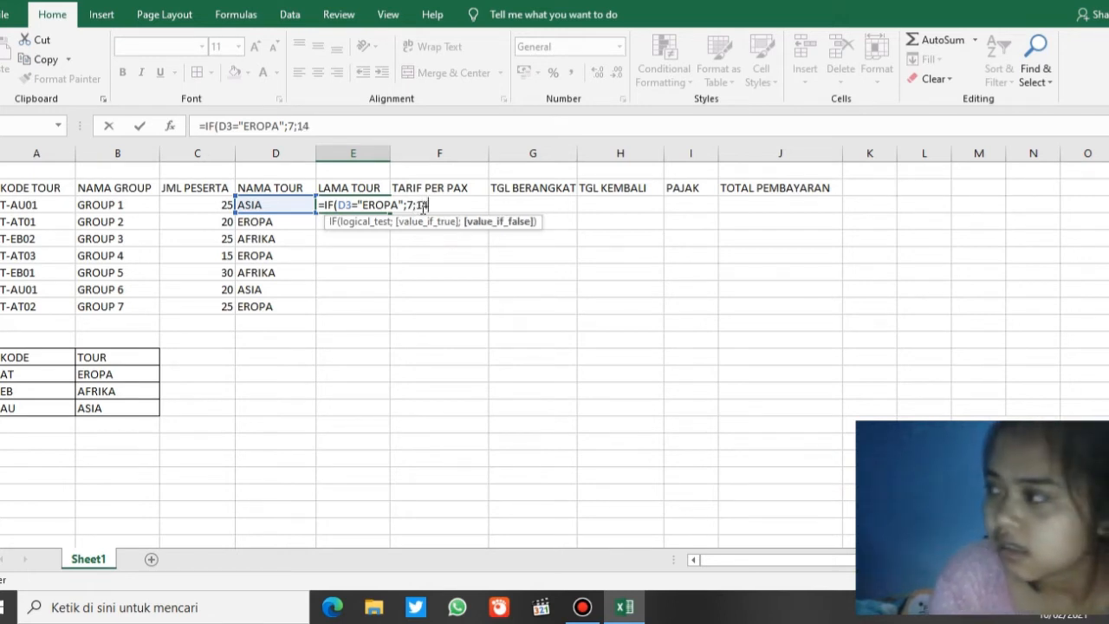
pyautogui.write(')')
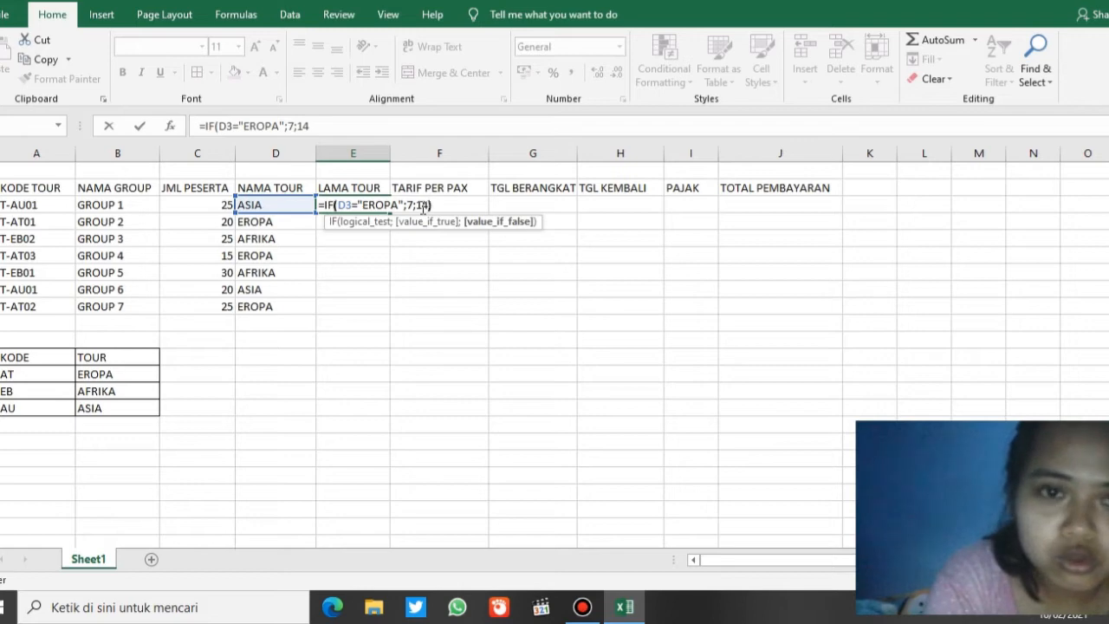
pyautogui.press('Return')
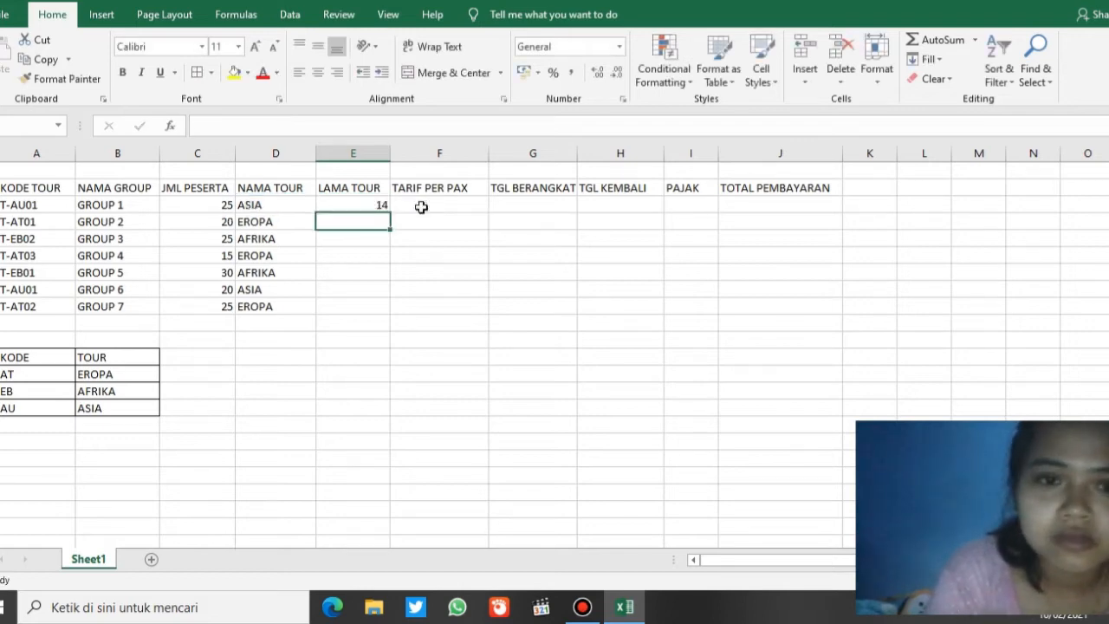
# Fill the IF formula from E3 down the LAMA TOUR column to E9.
pyautogui.click(383, 207)
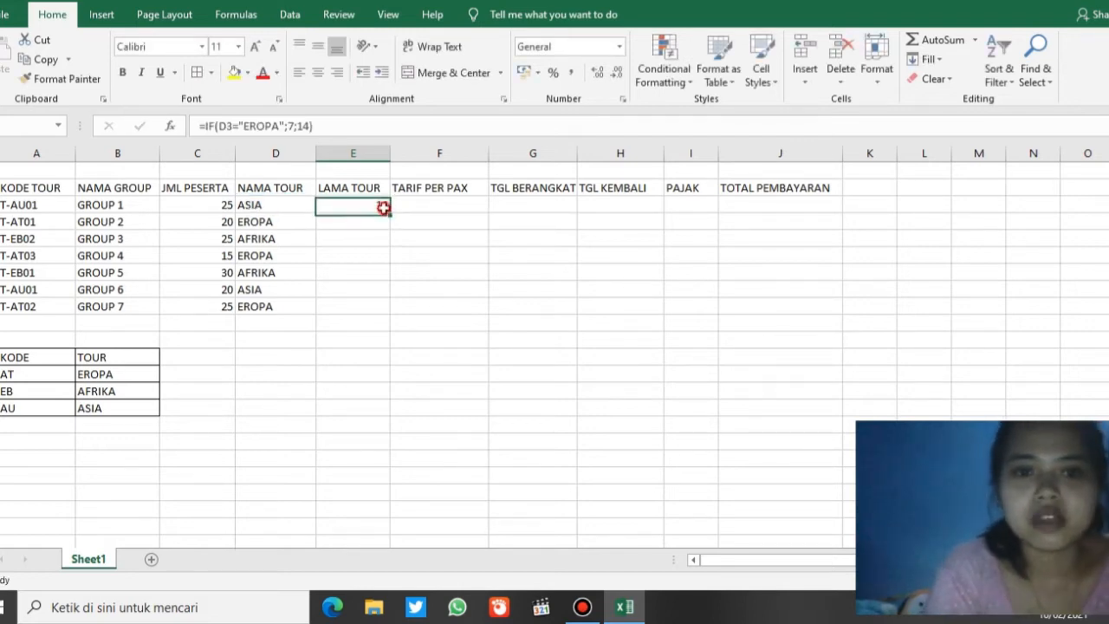
pyautogui.moveTo(383, 207); pyautogui.dragTo(383, 310)
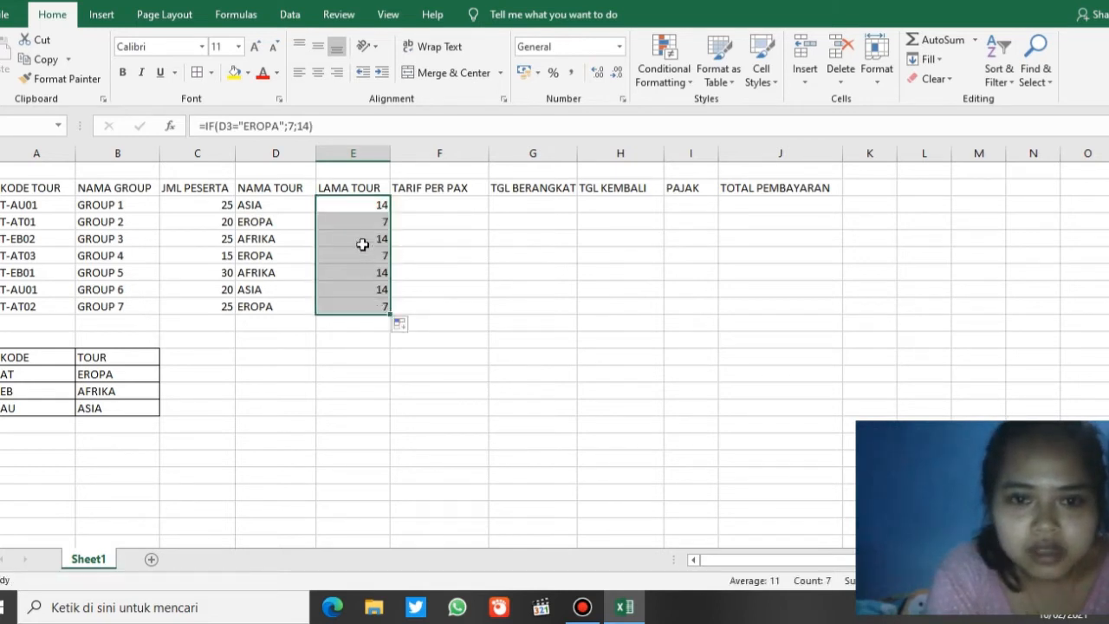
pyautogui.click(356, 210)
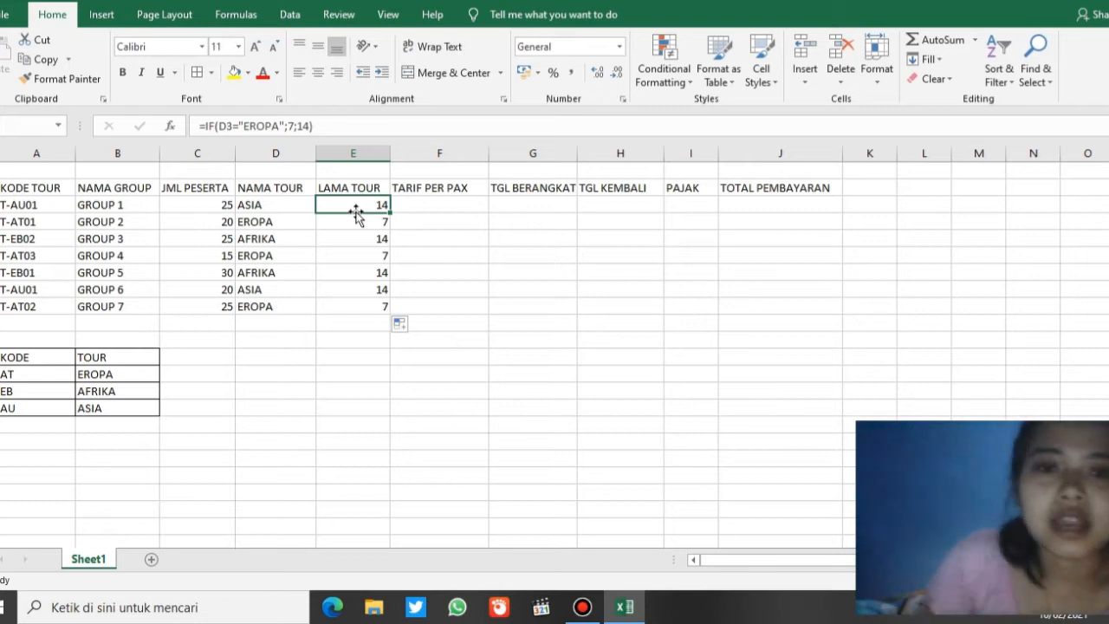
# Start an IF formula in F3, the first TARIF PER PAX cell, with the condition D3="ASIA".
pyautogui.click(428, 205)
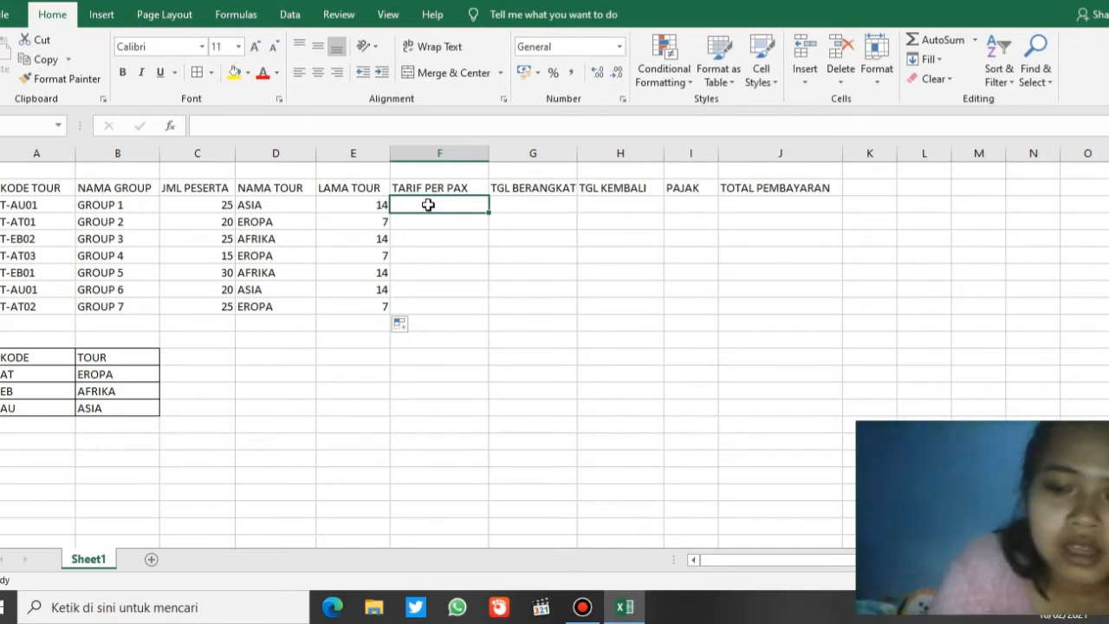
pyautogui.write('=IF')
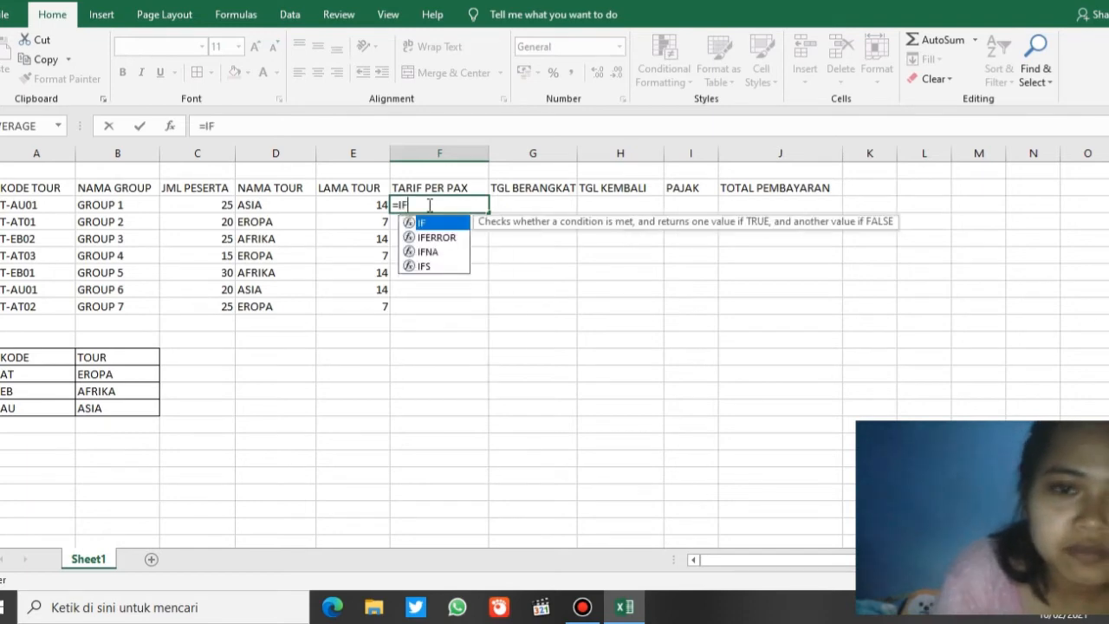
pyautogui.write('(')
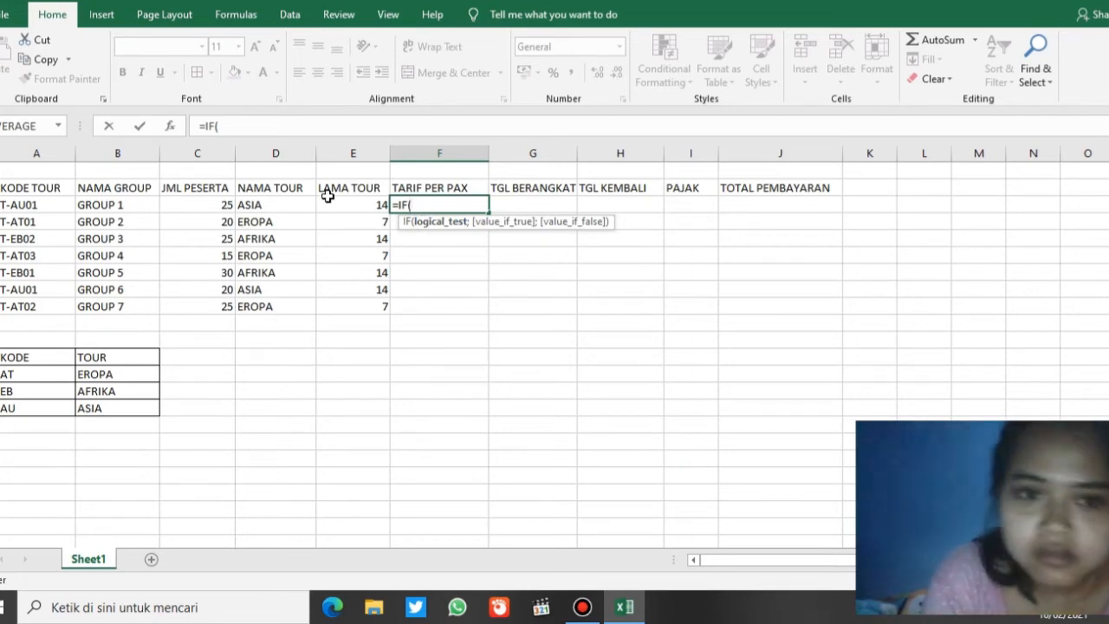
pyautogui.click(280, 205)
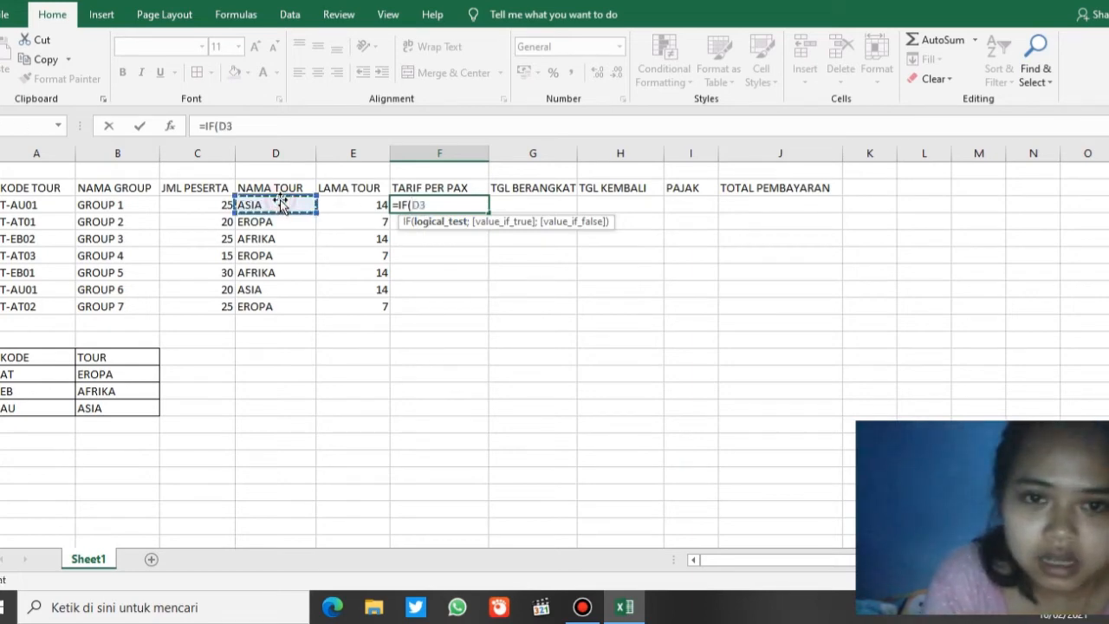
pyautogui.click(438, 208)
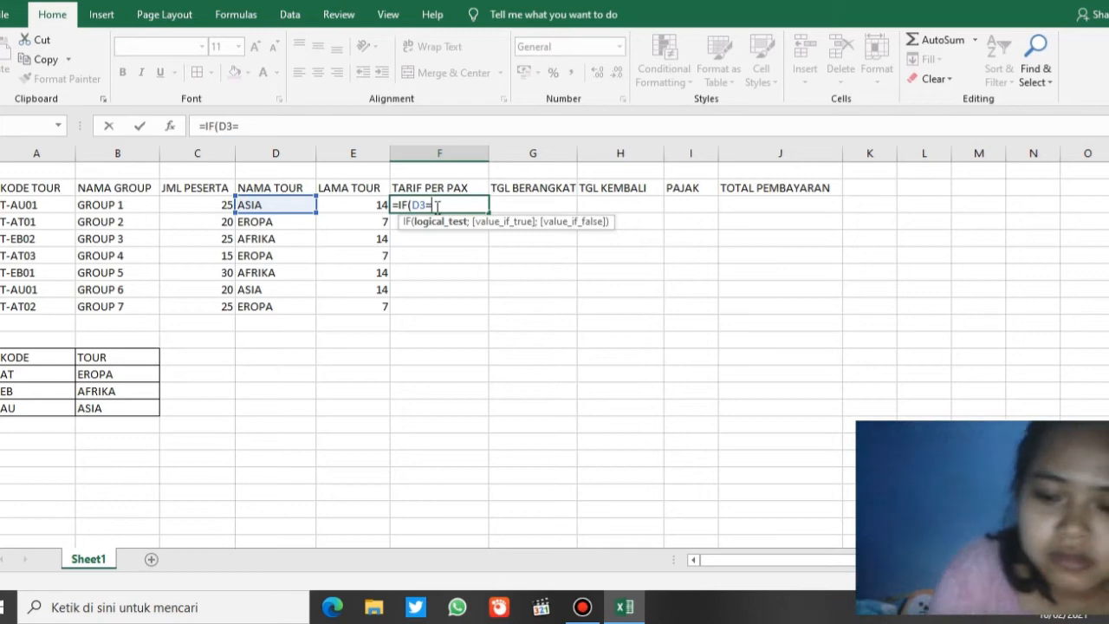
pyautogui.write('"')
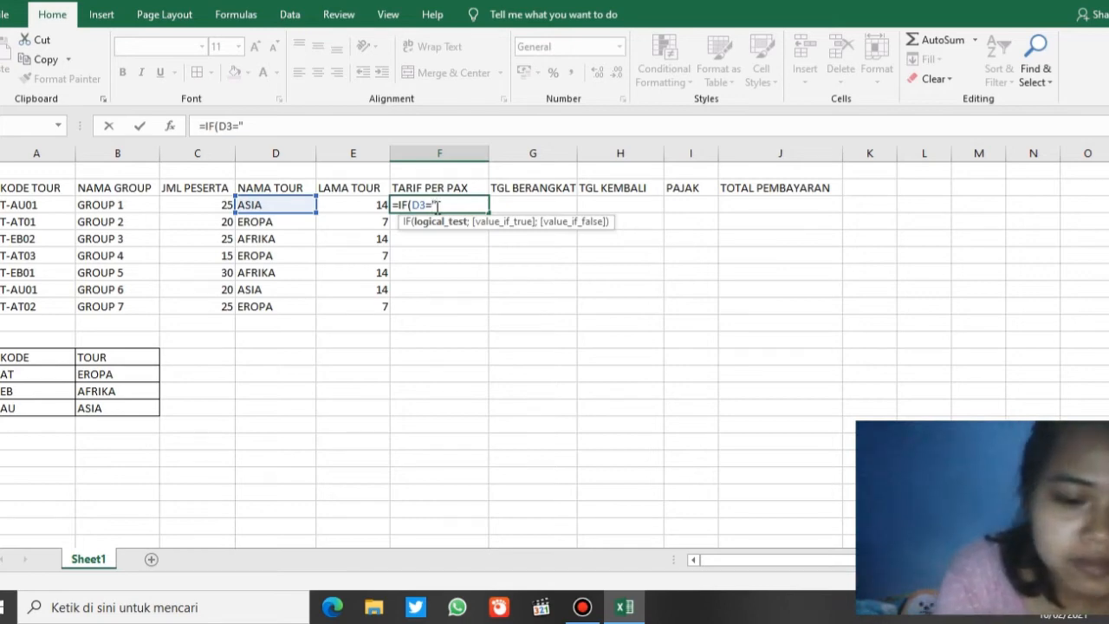
pyautogui.write('ASIA')
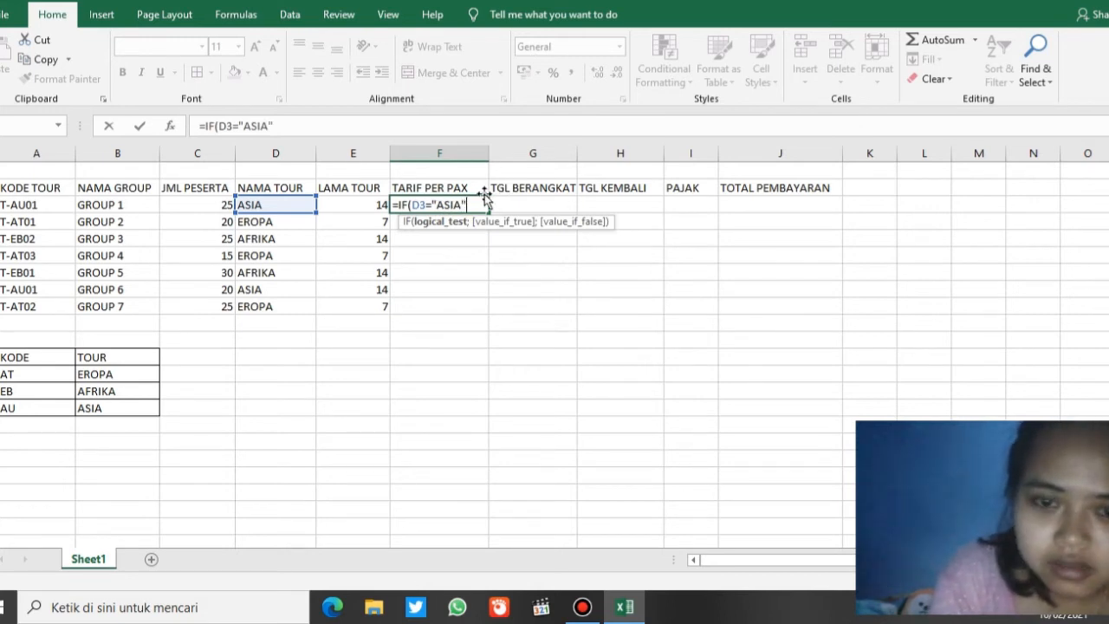
pyautogui.write('";')
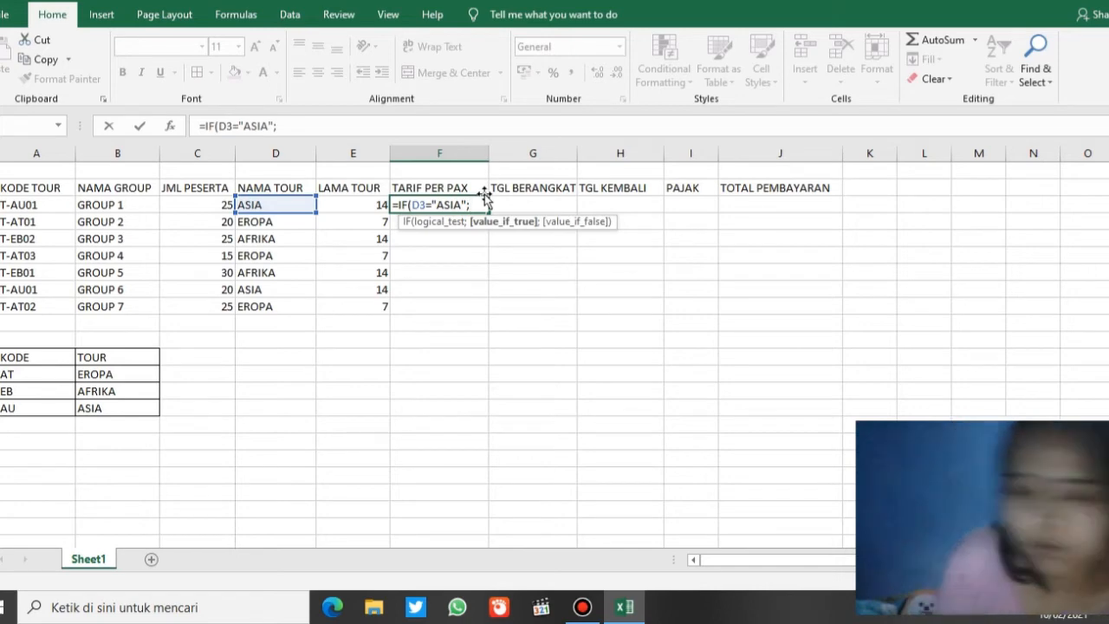
# Complete the F3 formula with 25000000 as the true value and 15000000 as the false value: =IF(D3="ASIA";25000000;15000000).
pyautogui.write('2')
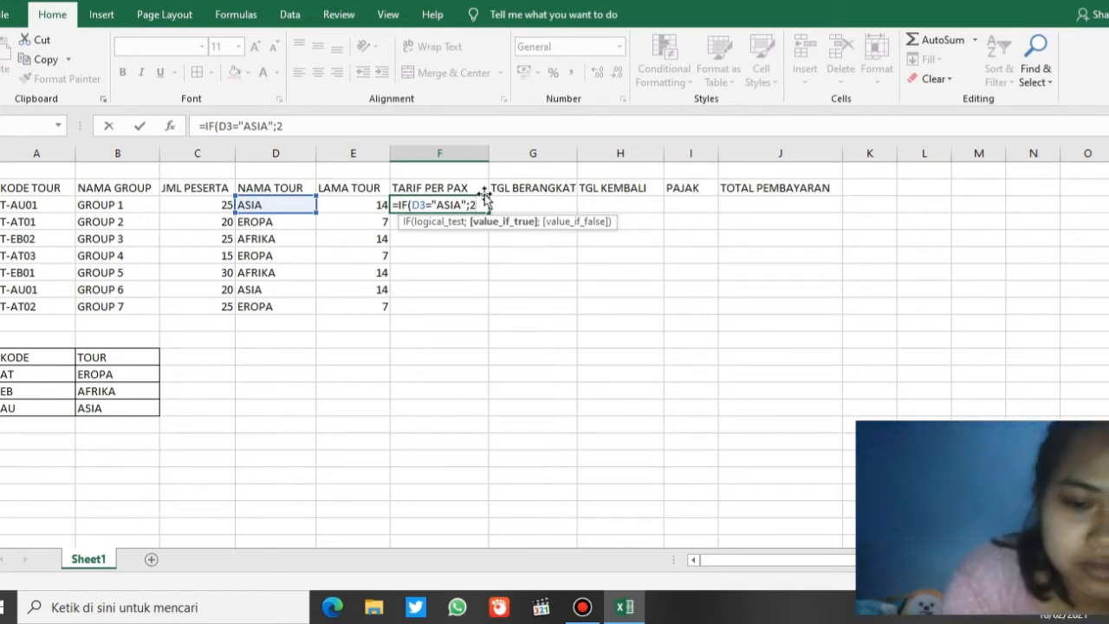
pyautogui.write('5000')
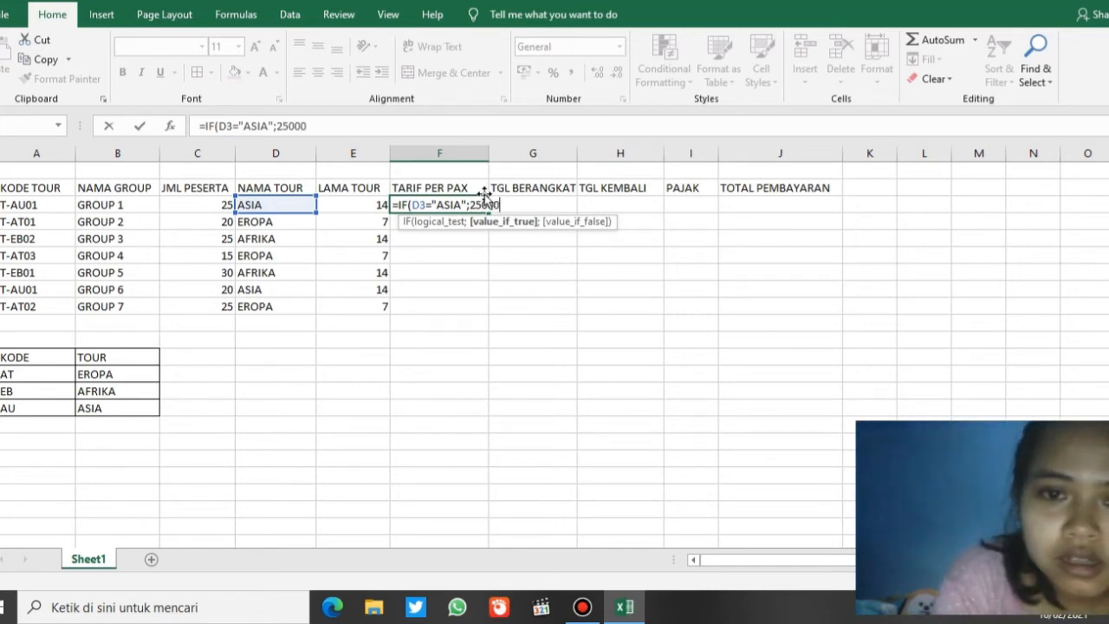
pyautogui.write('0')
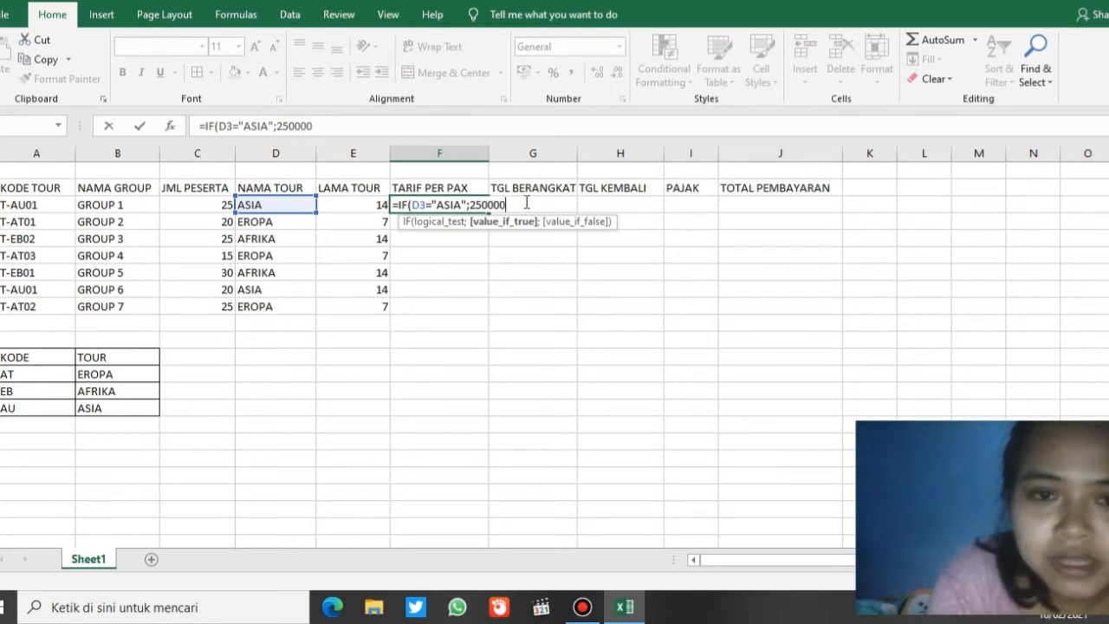
pyautogui.write('00')
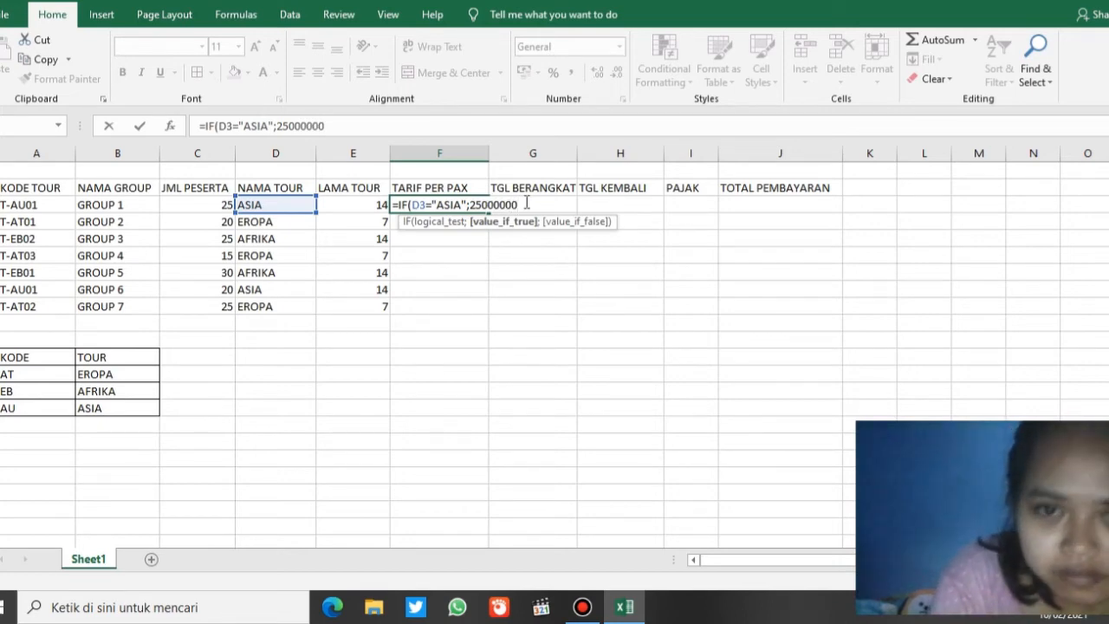
pyautogui.write(';')
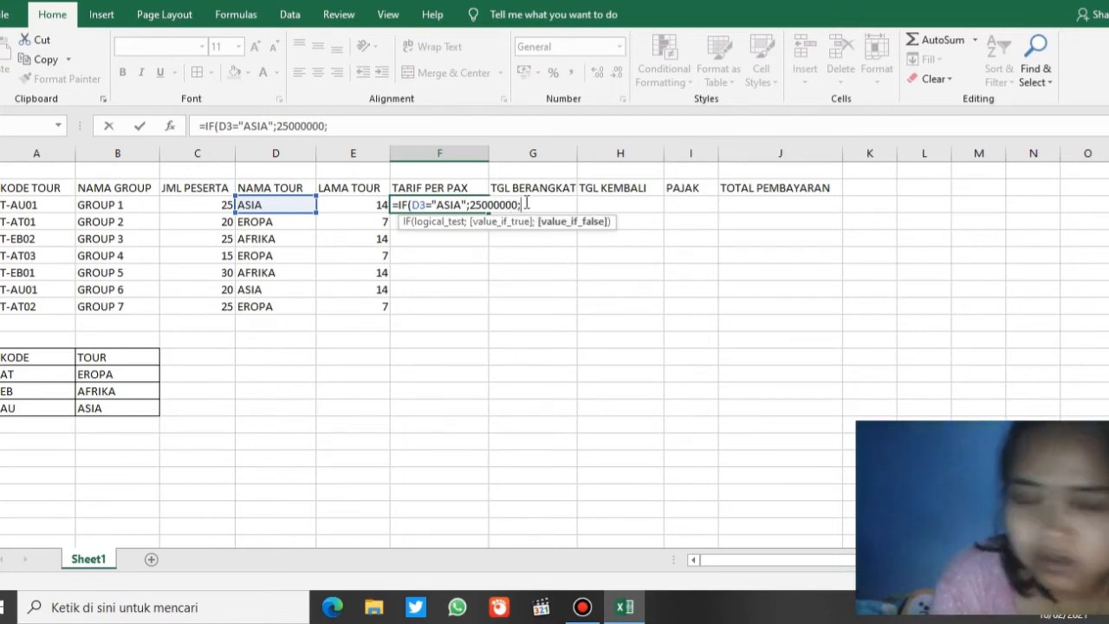
pyautogui.write('1')
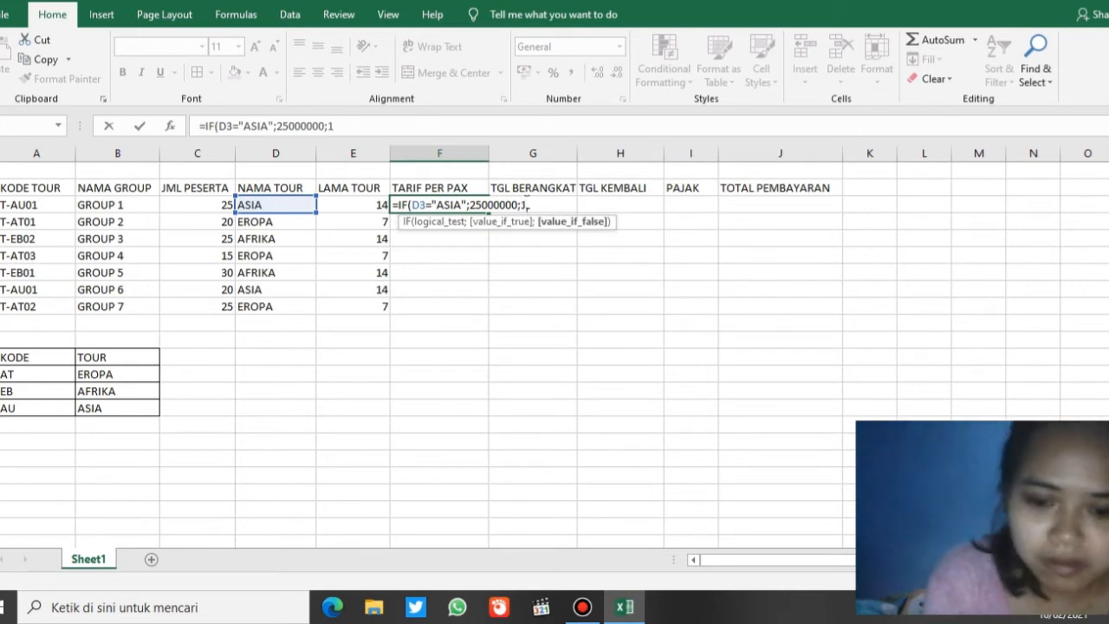
pyautogui.write('50000')
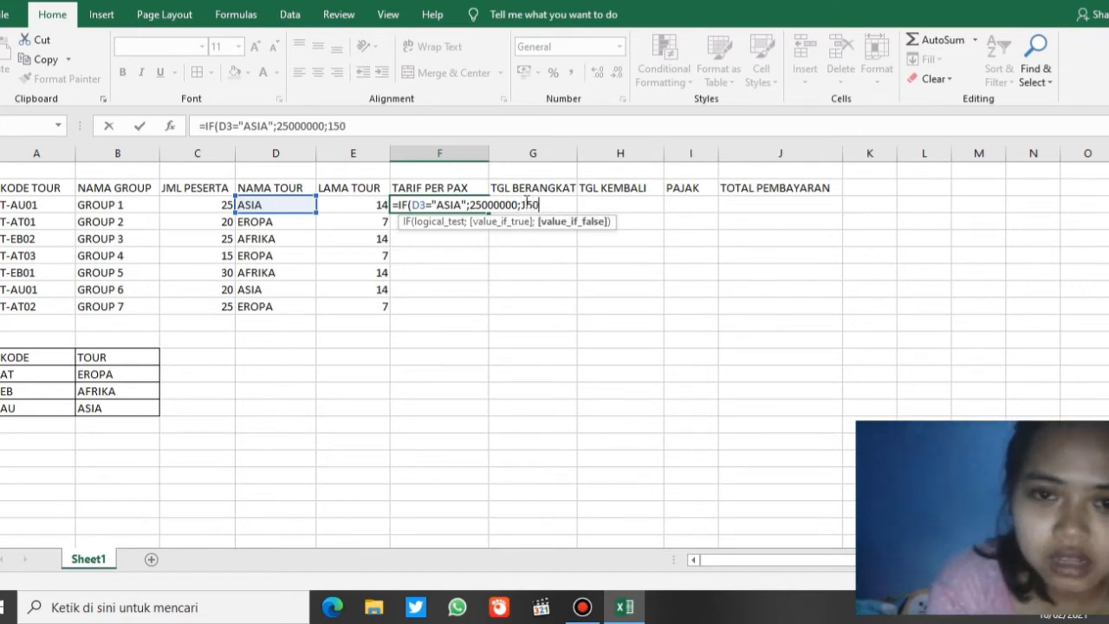
pyautogui.write('00')
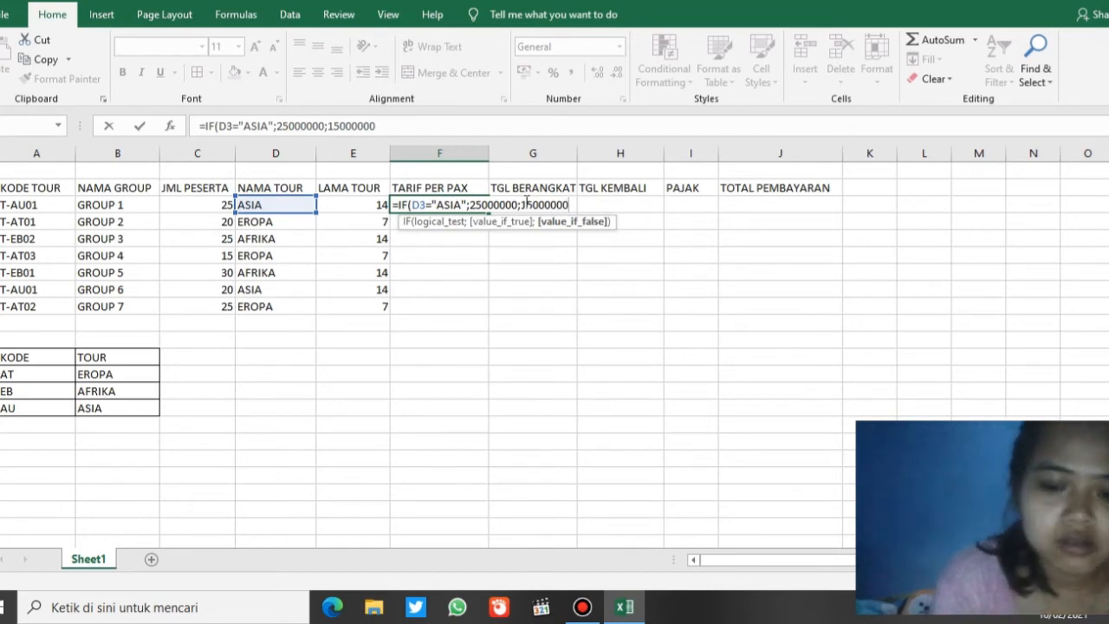
pyautogui.write(')')
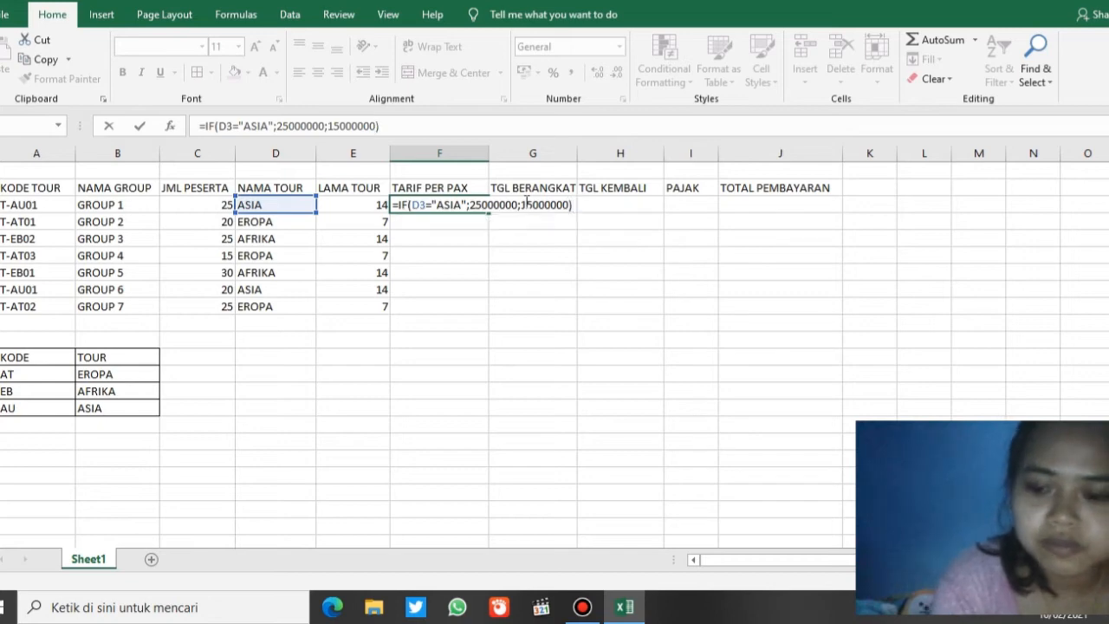
pyautogui.press('Return')
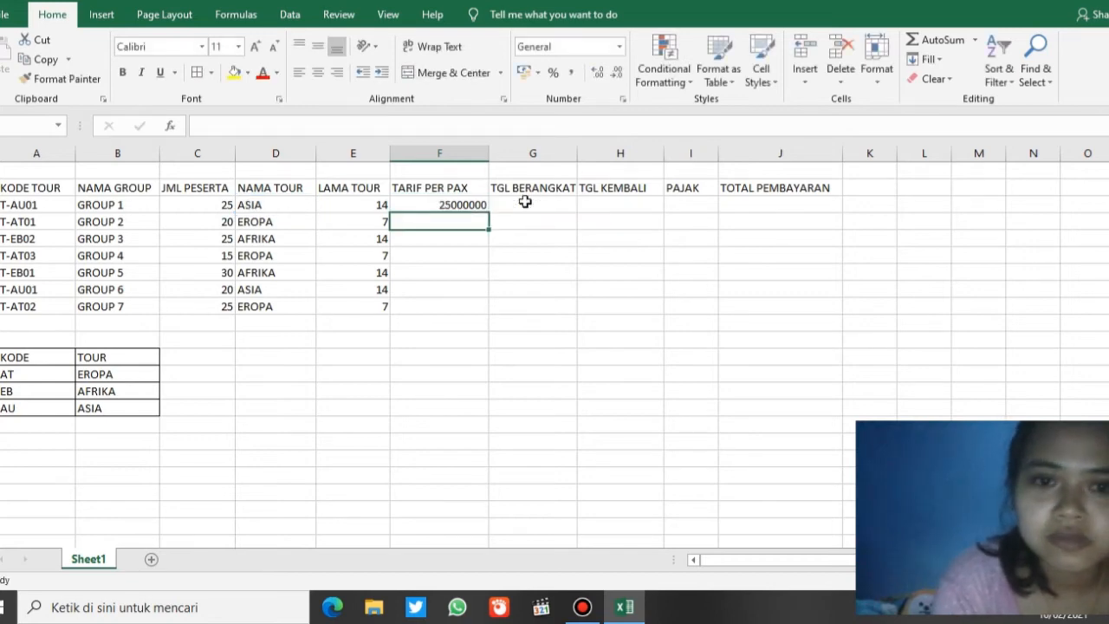
# Format F3 as Accounting with the Rp symbol and fill its formula down the TARIF PER PAX column to F9.
pyautogui.click(468, 206)
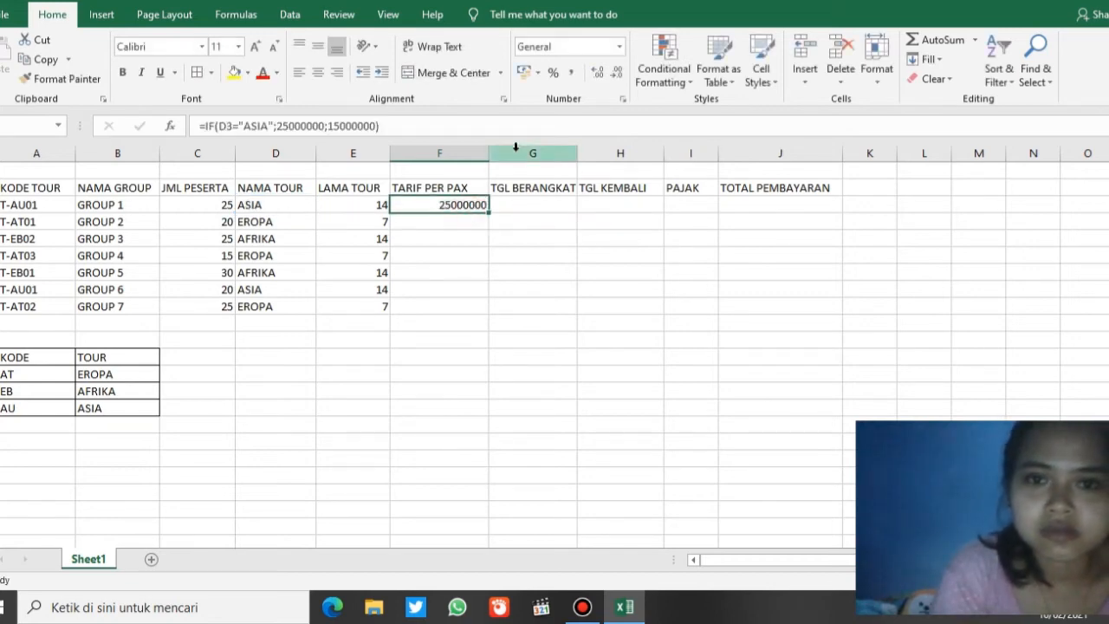
pyautogui.click(572, 74)
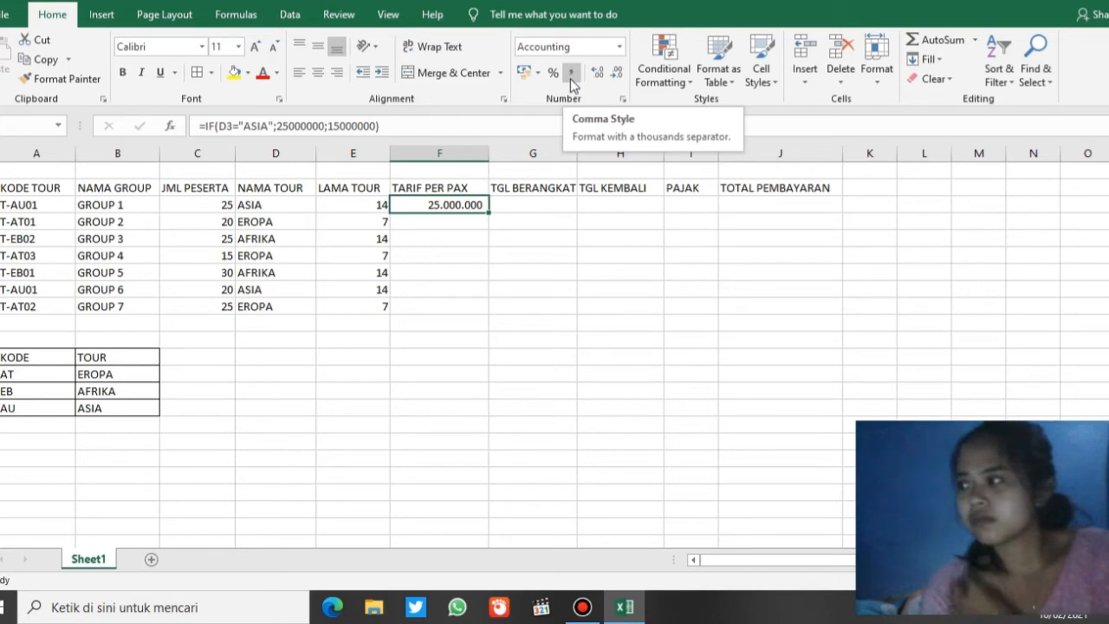
pyautogui.click(620, 48)
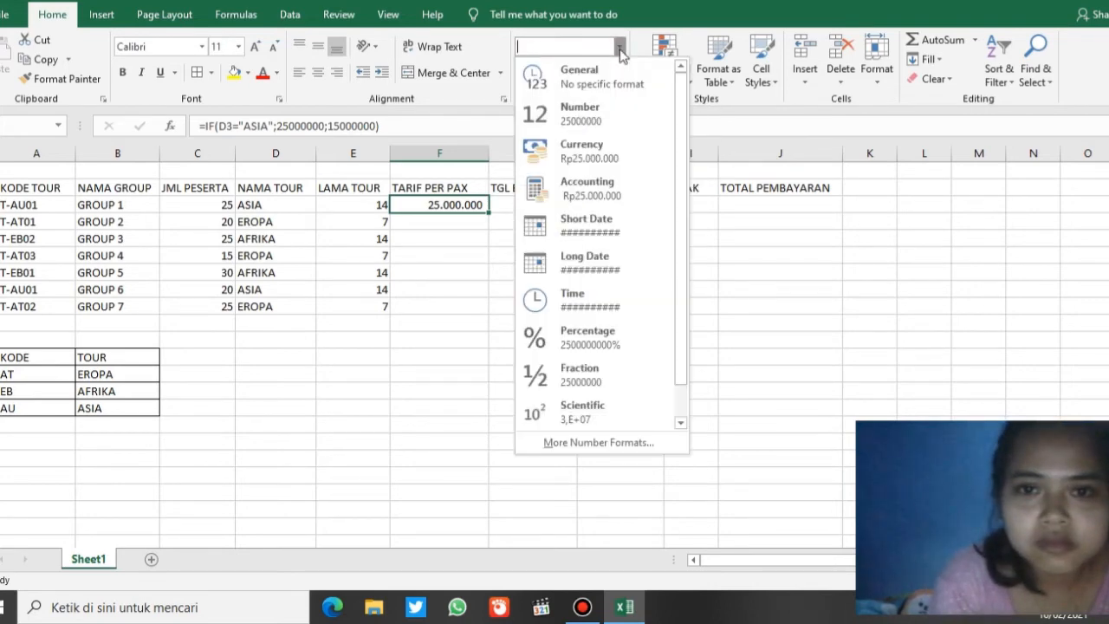
pyautogui.click(585, 188)
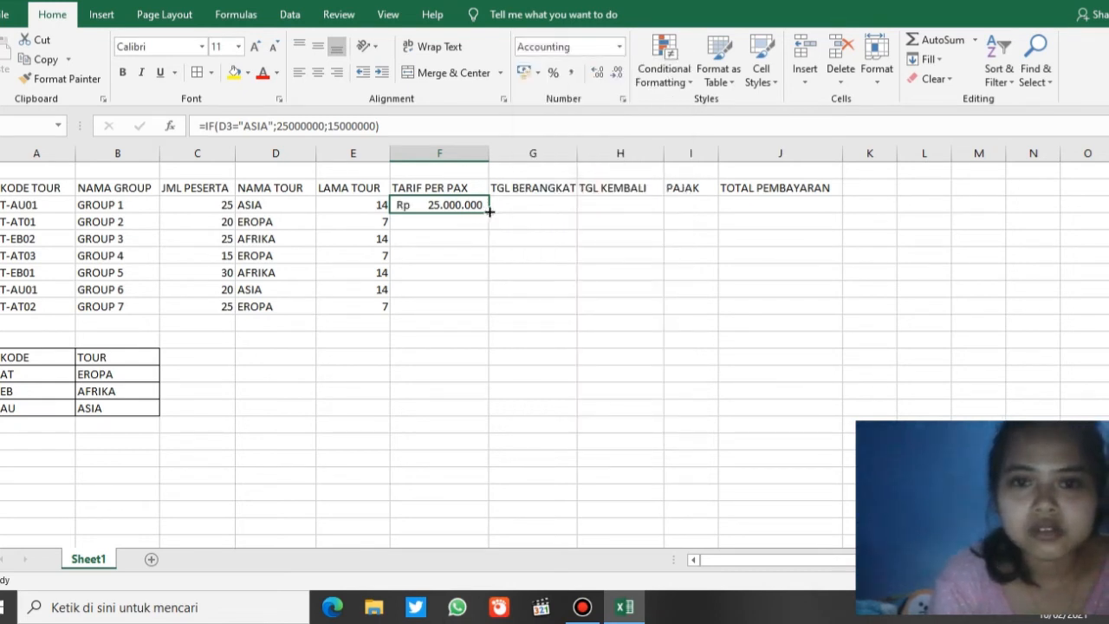
pyautogui.click(572, 77)
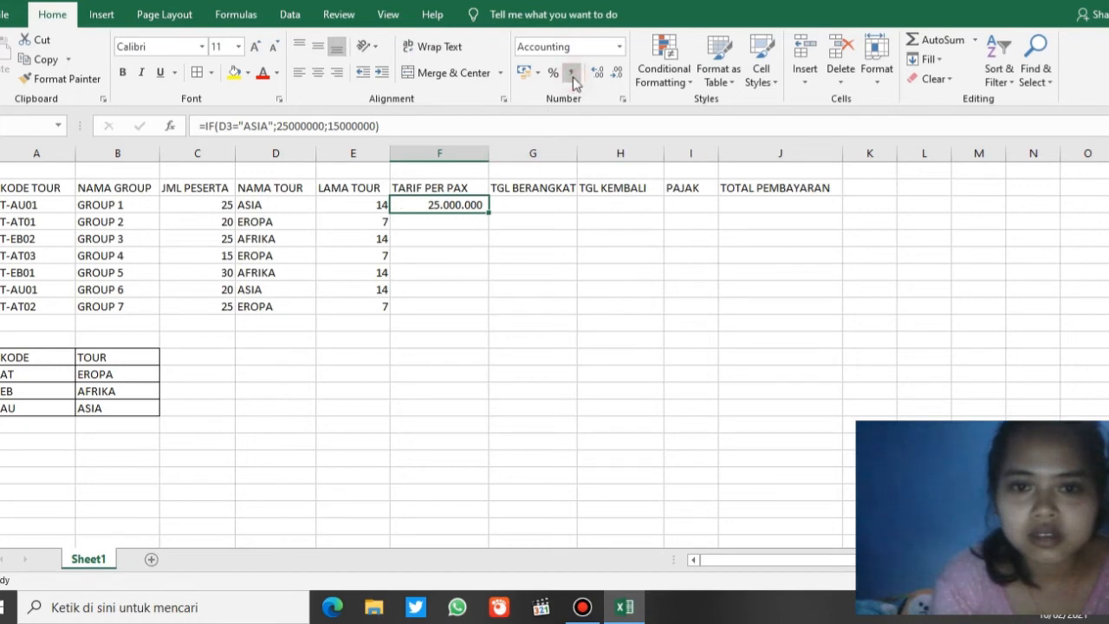
pyautogui.click(619, 48)
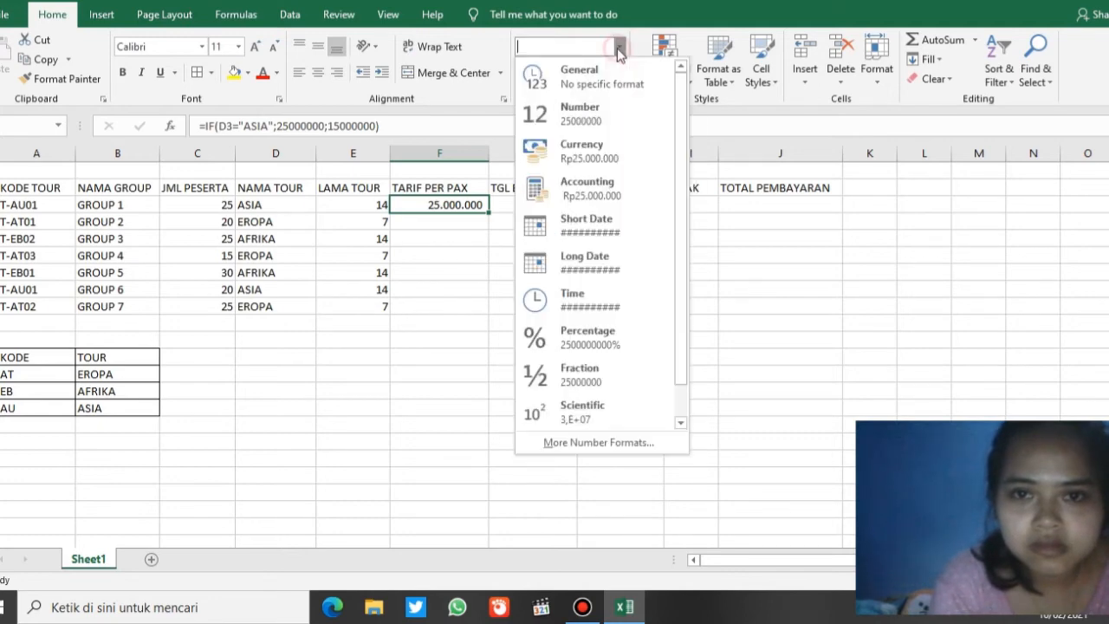
pyautogui.click(626, 189)
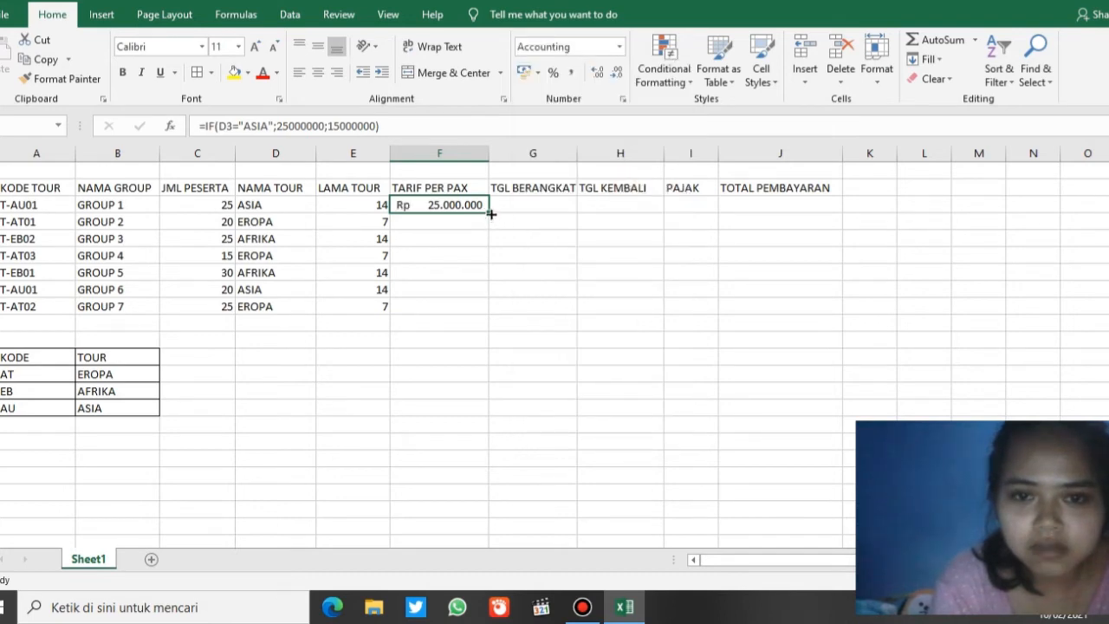
pyautogui.moveTo(489, 213); pyautogui.dragTo(468, 310)
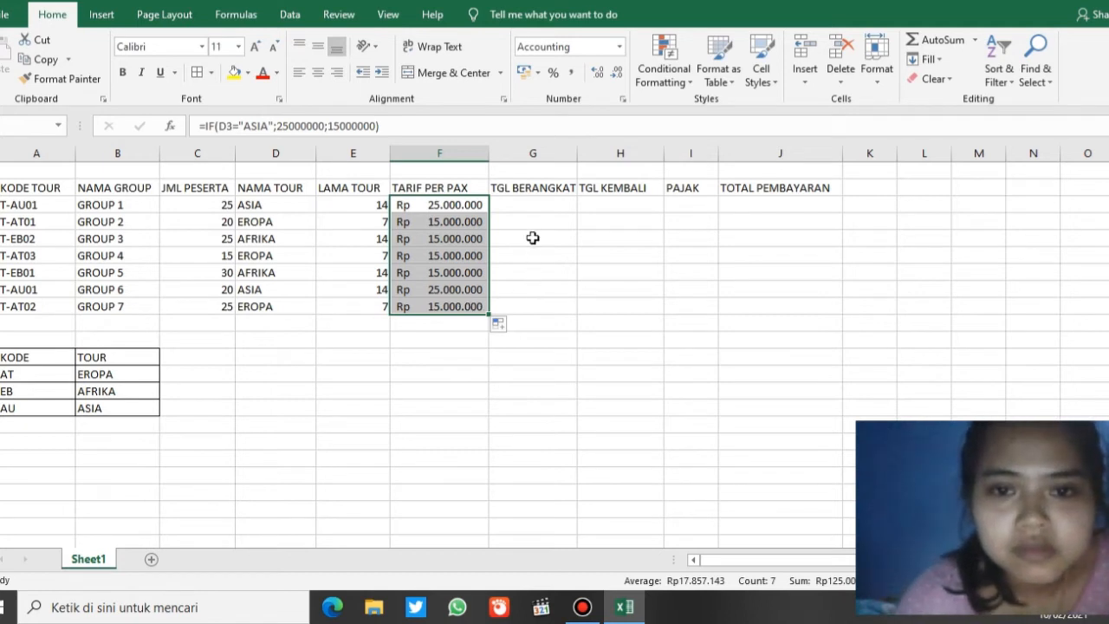
pyautogui.click(526, 202)
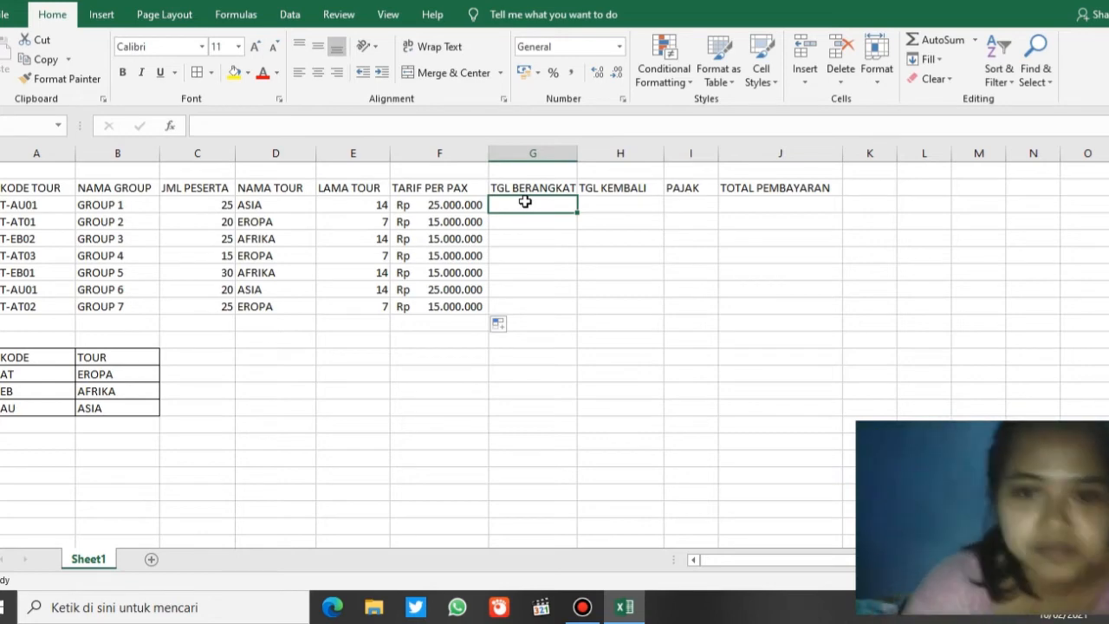
pyautogui.write('=IF')
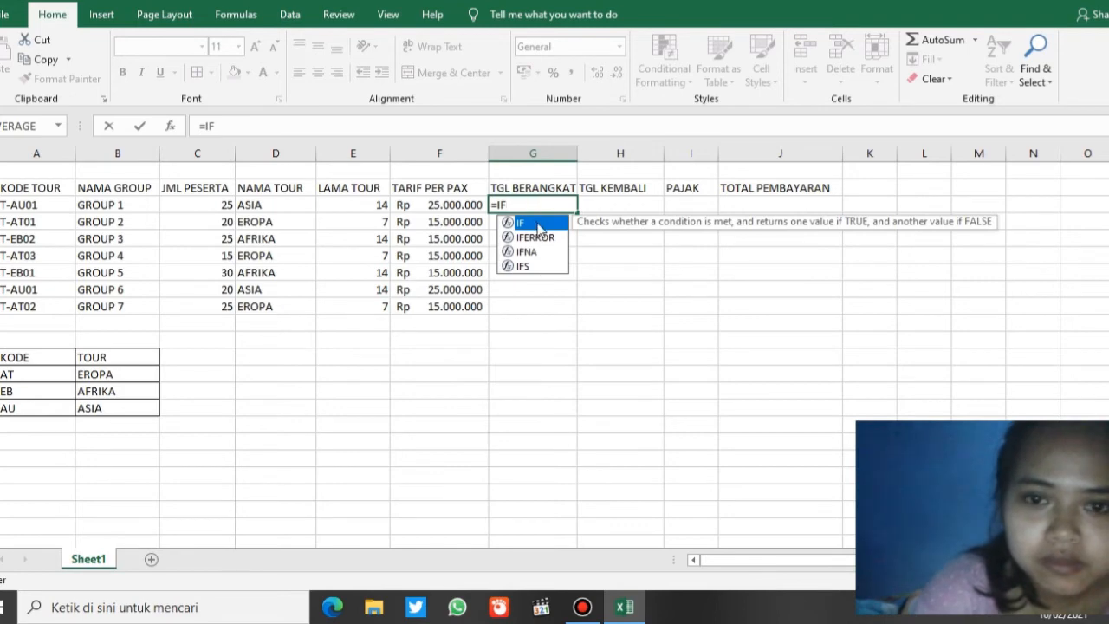
pyautogui.doubleClick(538, 224)
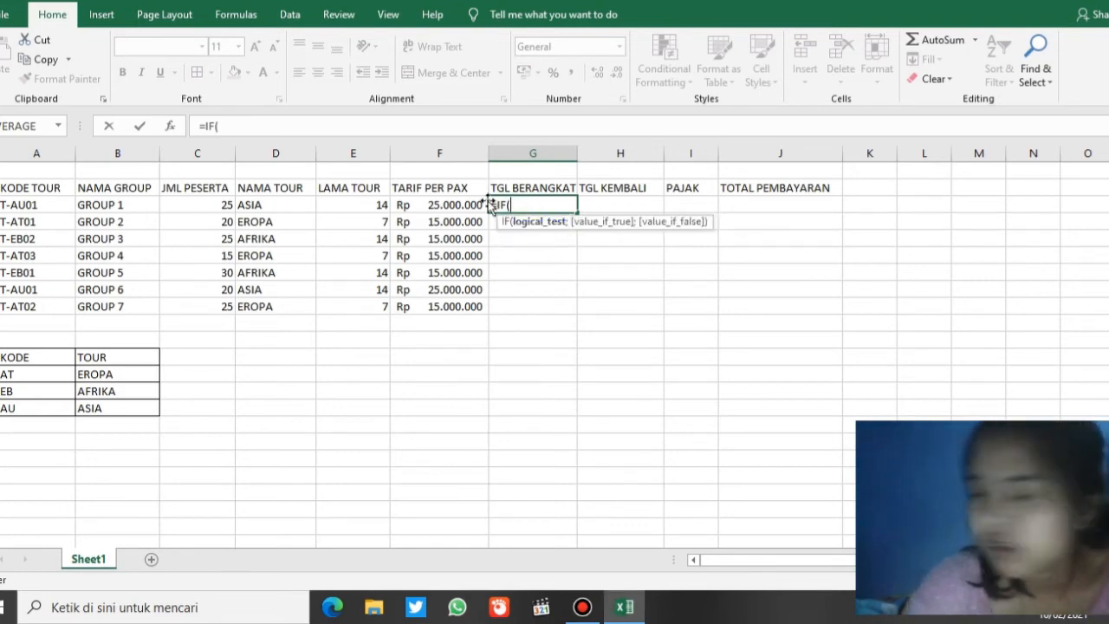
pyautogui.click(284, 204)
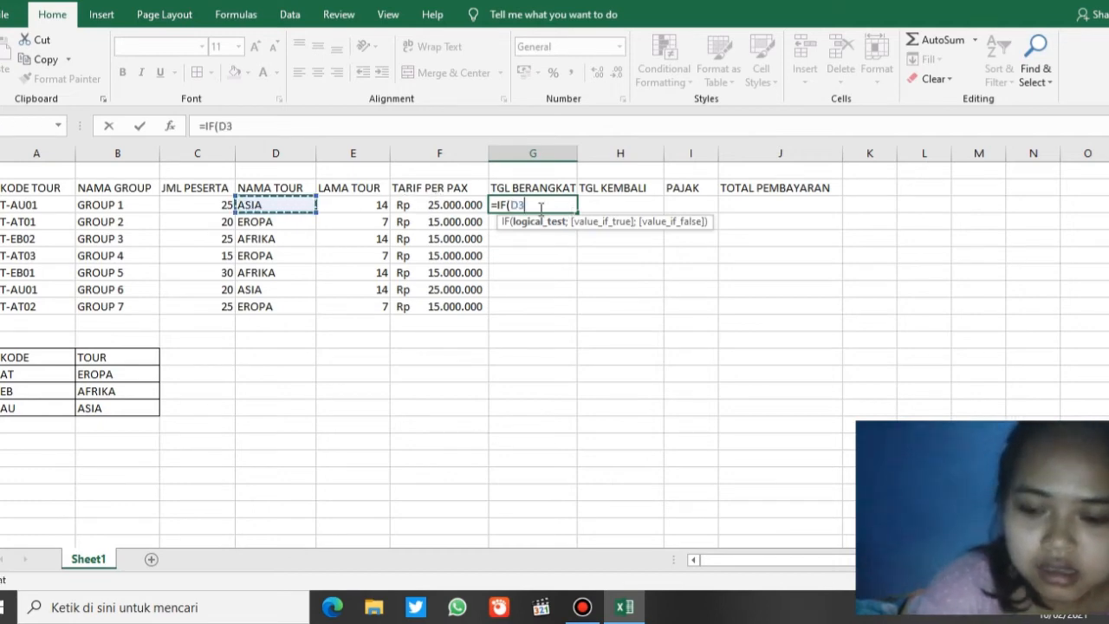
pyautogui.write(';')
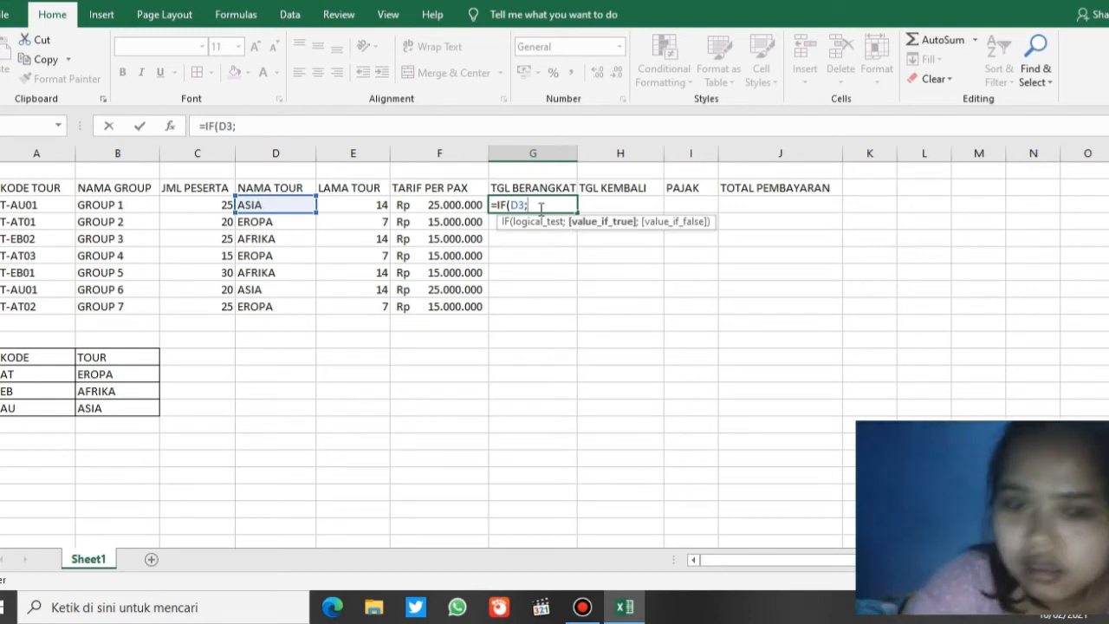
pyautogui.press('BackSpace')
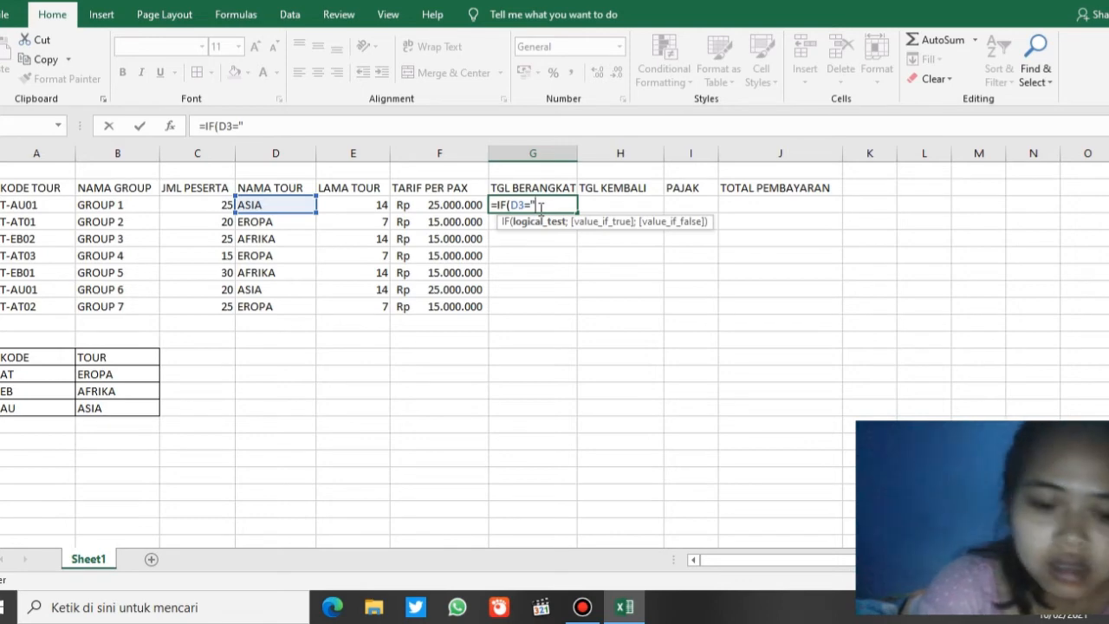
pyautogui.write('a')
pyautogui.press('BackSpace')
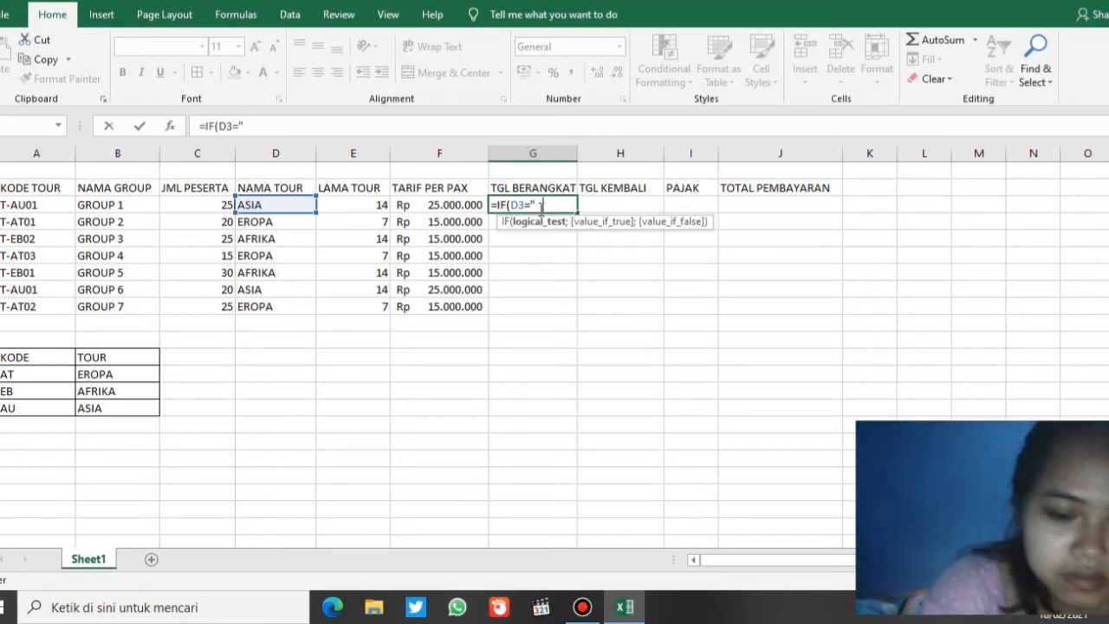
pyautogui.write('AFRIKA')
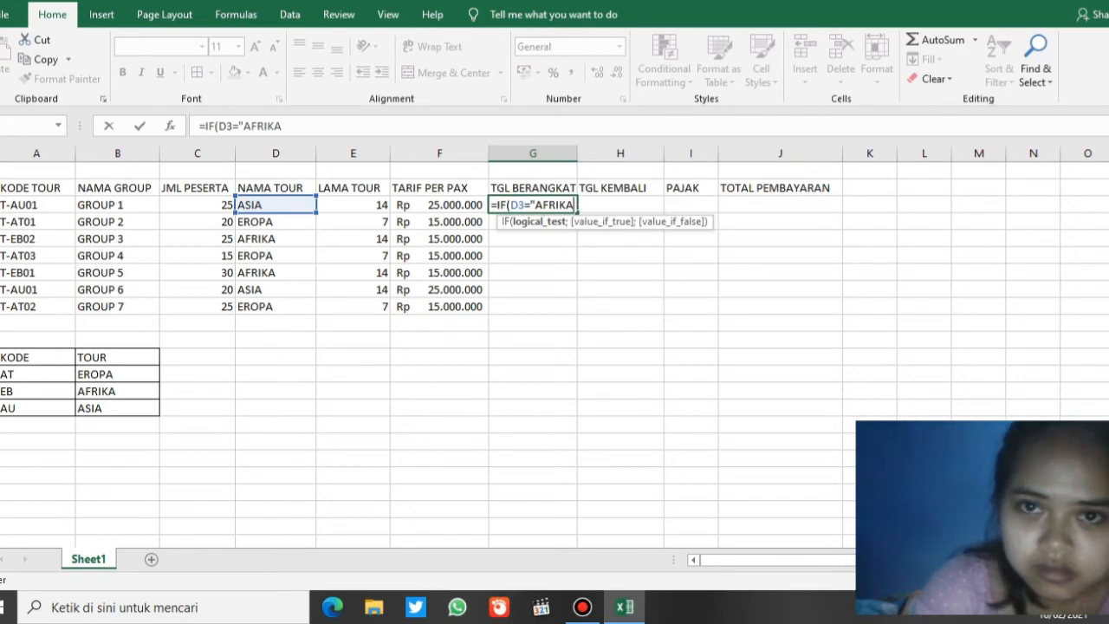
pyautogui.press('Escape')
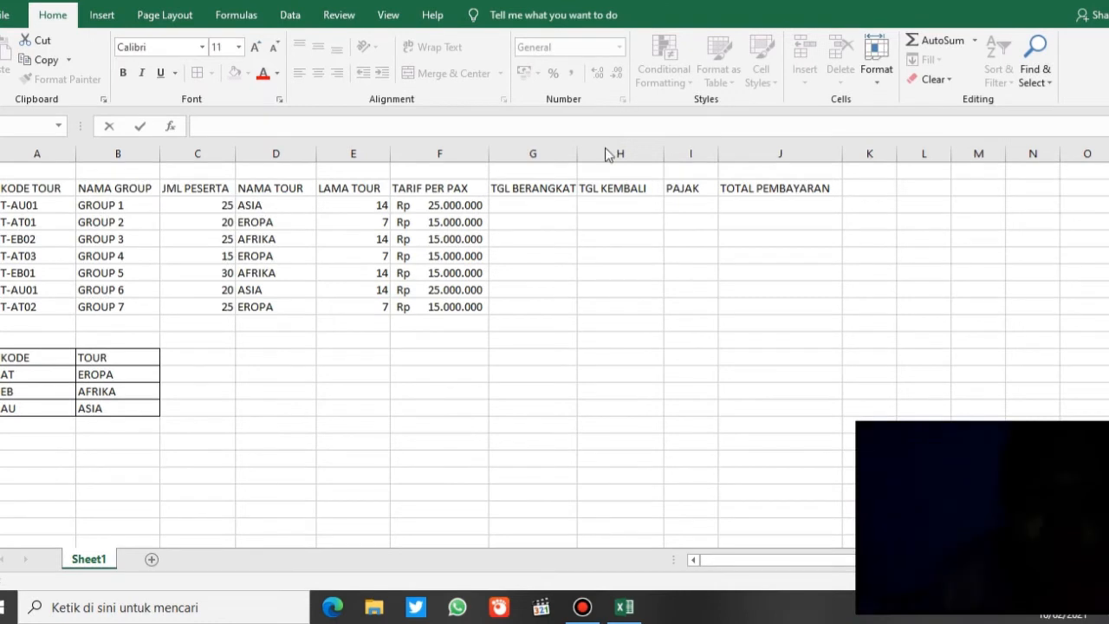
# Start an IF formula in G3, the first TGL BERANGKAT cell, with the condition D3="AFRIKA".
pyautogui.click(515, 202)
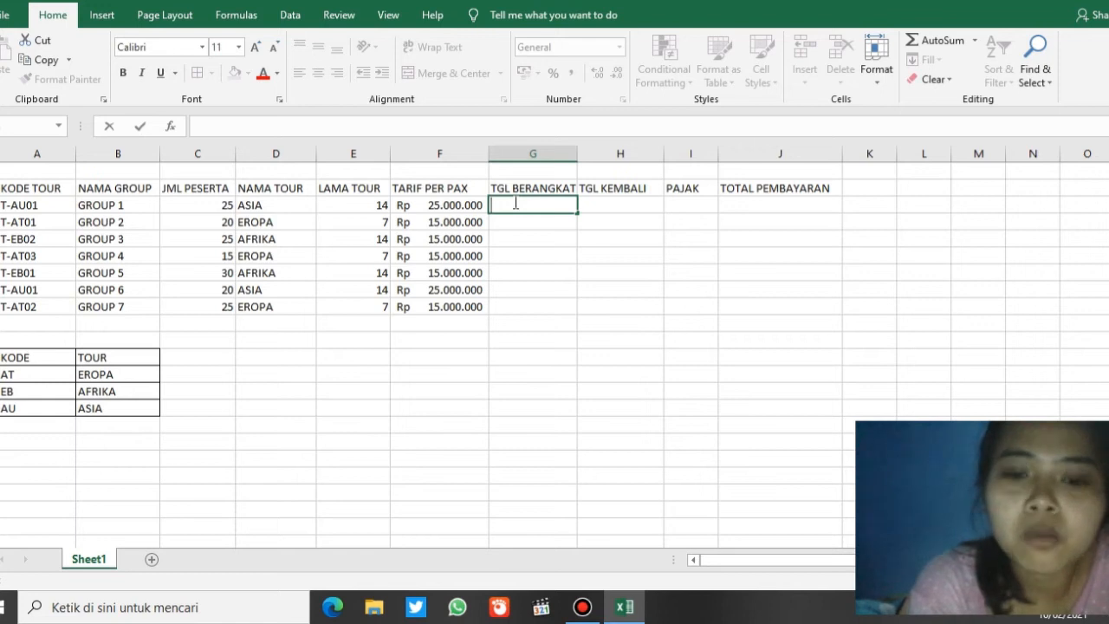
pyautogui.write('=')
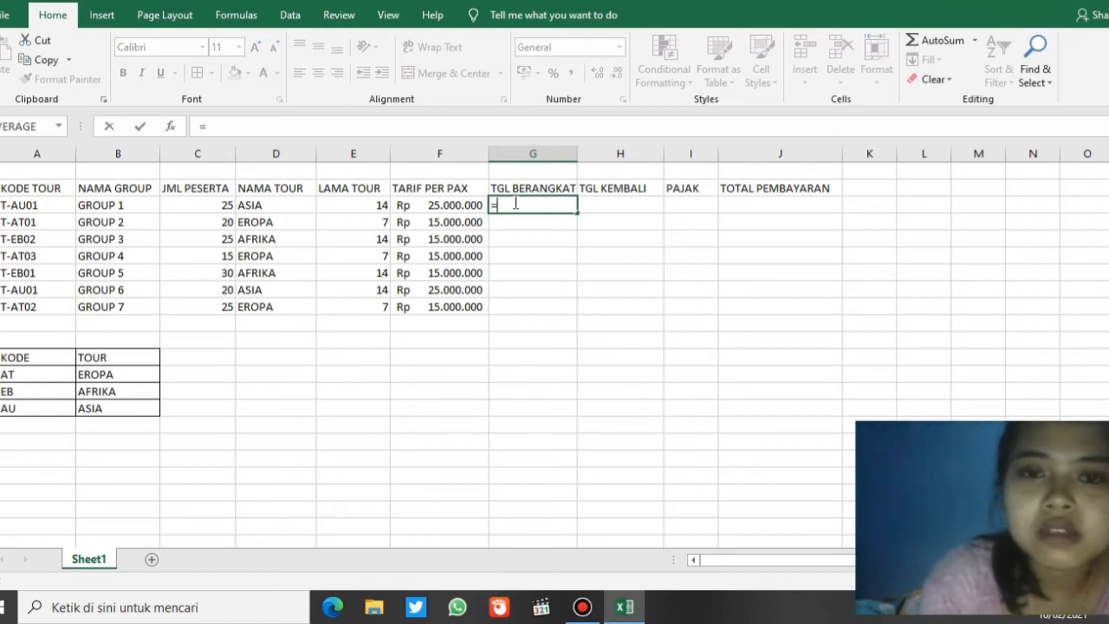
pyautogui.write('IF')
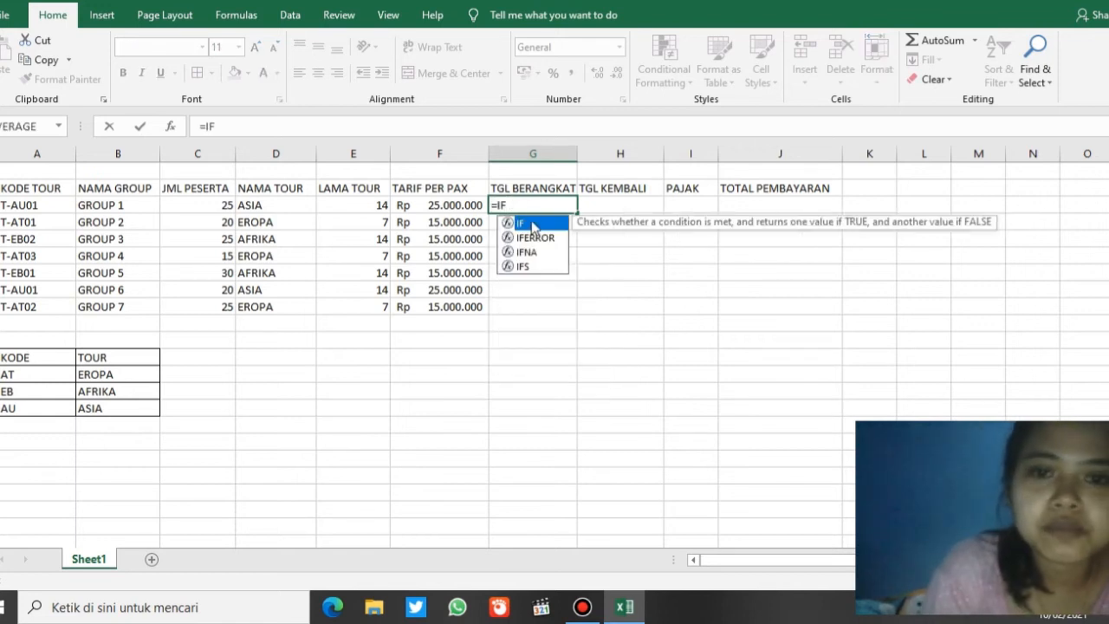
pyautogui.doubleClick(534, 223)
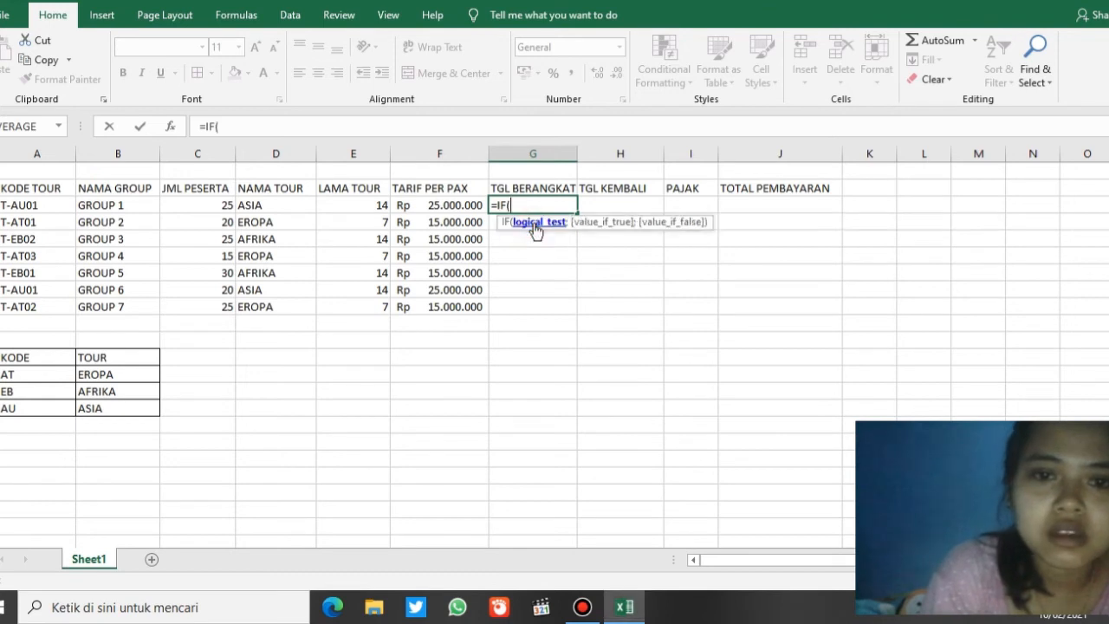
pyautogui.click(257, 205)
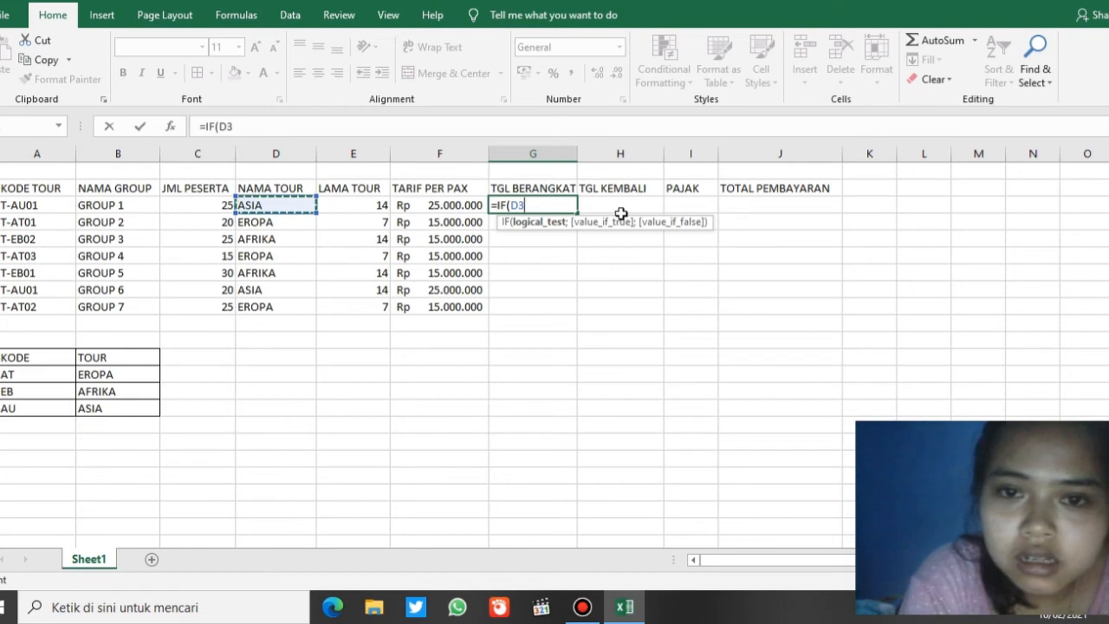
pyautogui.write('=')
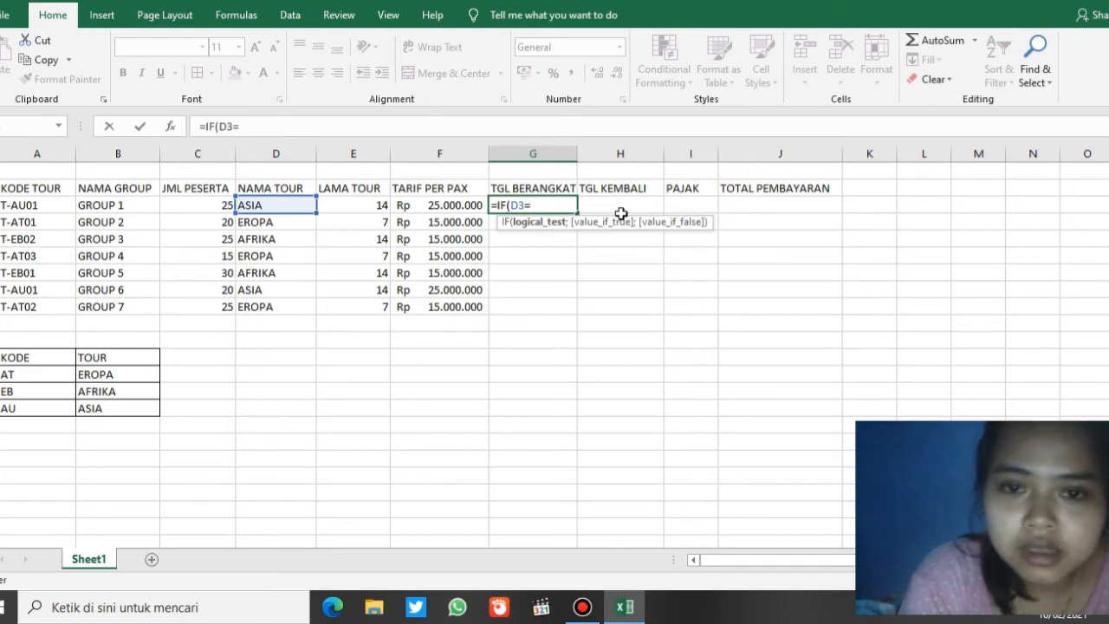
pyautogui.write('"')
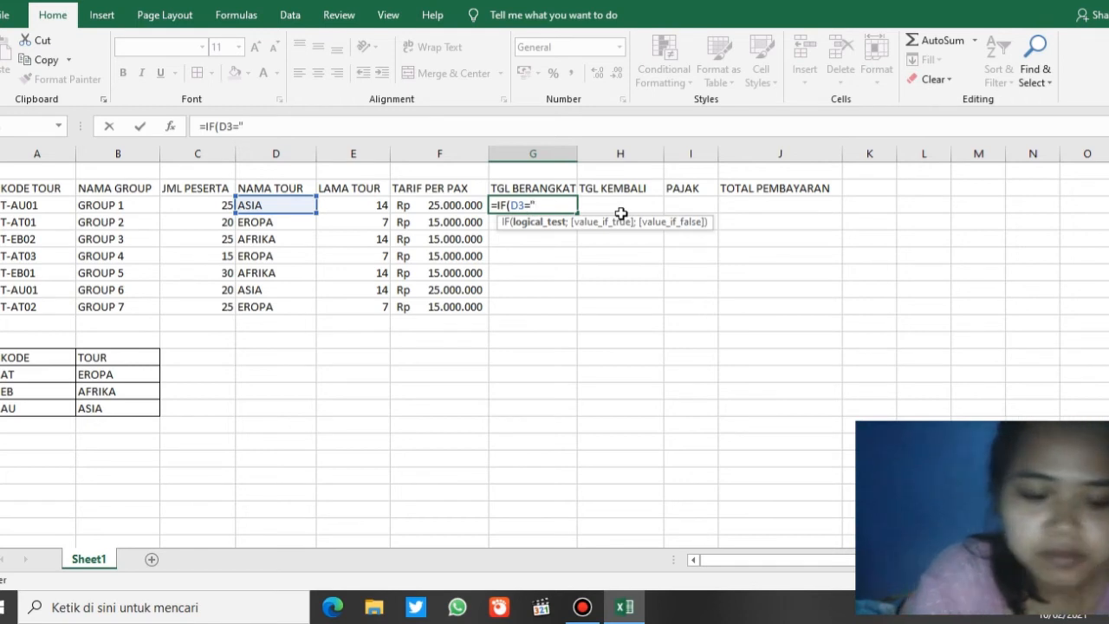
pyautogui.write('AFRIKA')
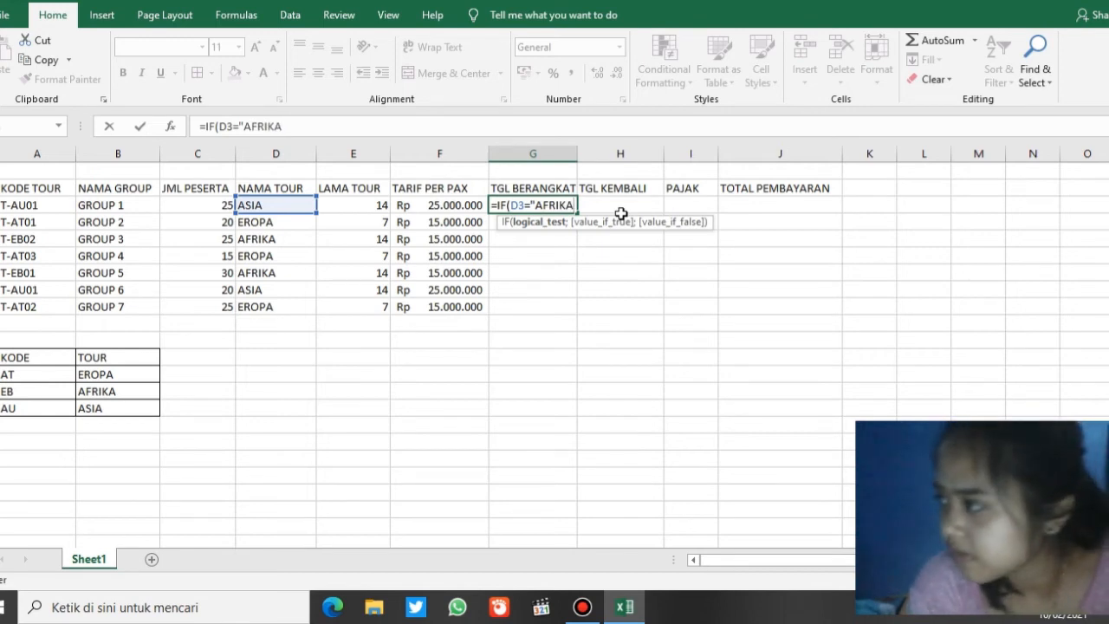
pyautogui.write('"')
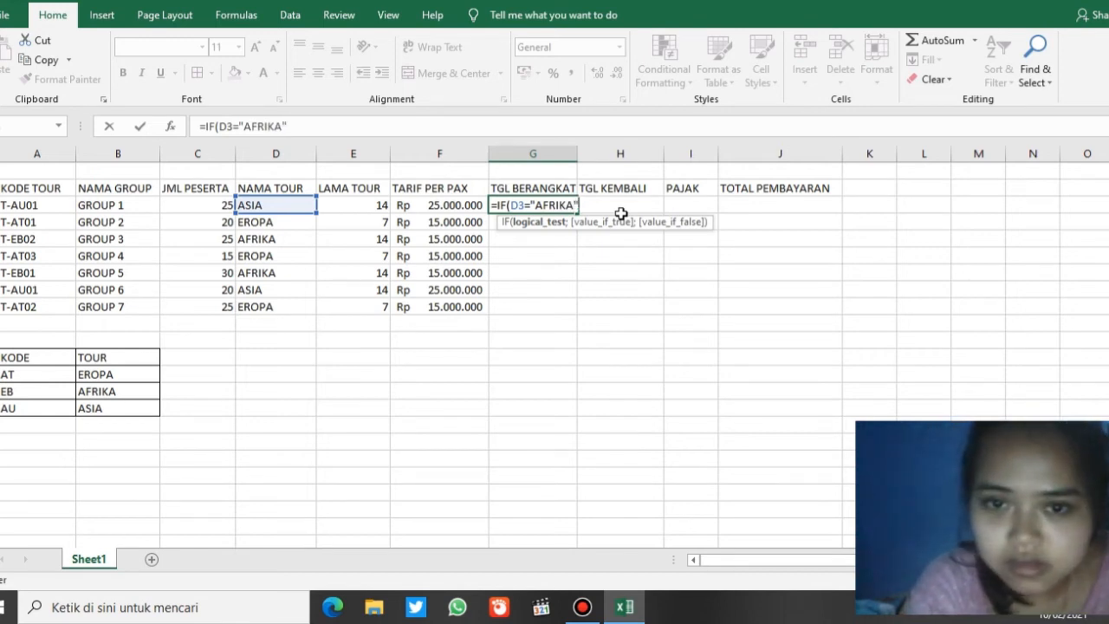
pyautogui.write(';')
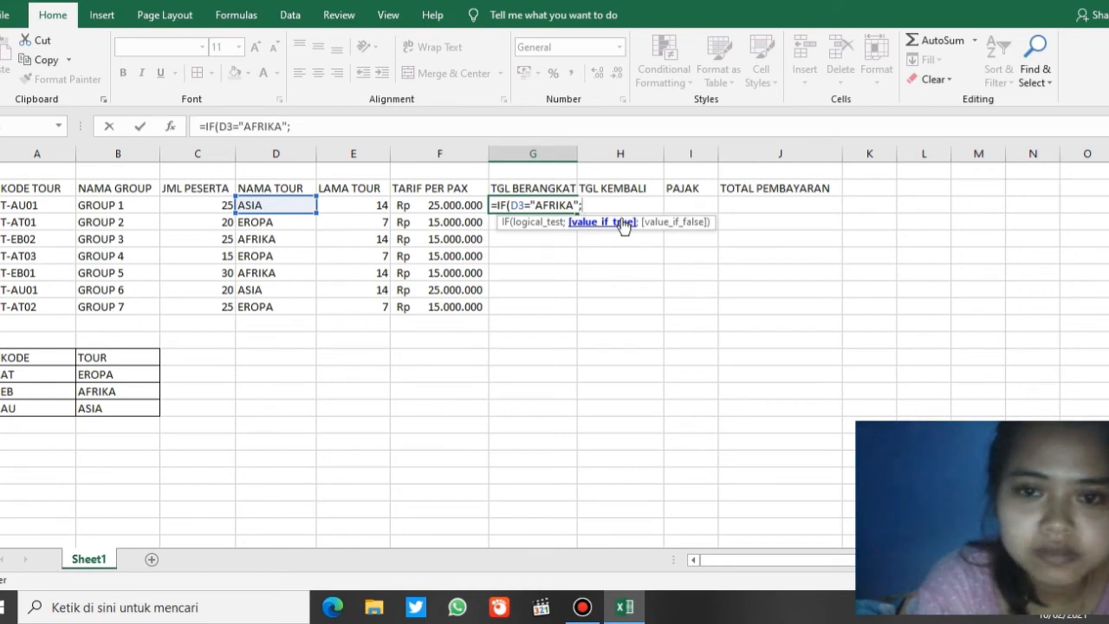
# Add DATE(2019;3;1) as the true value of the IF formula in G3.
pyautogui.write('DA')
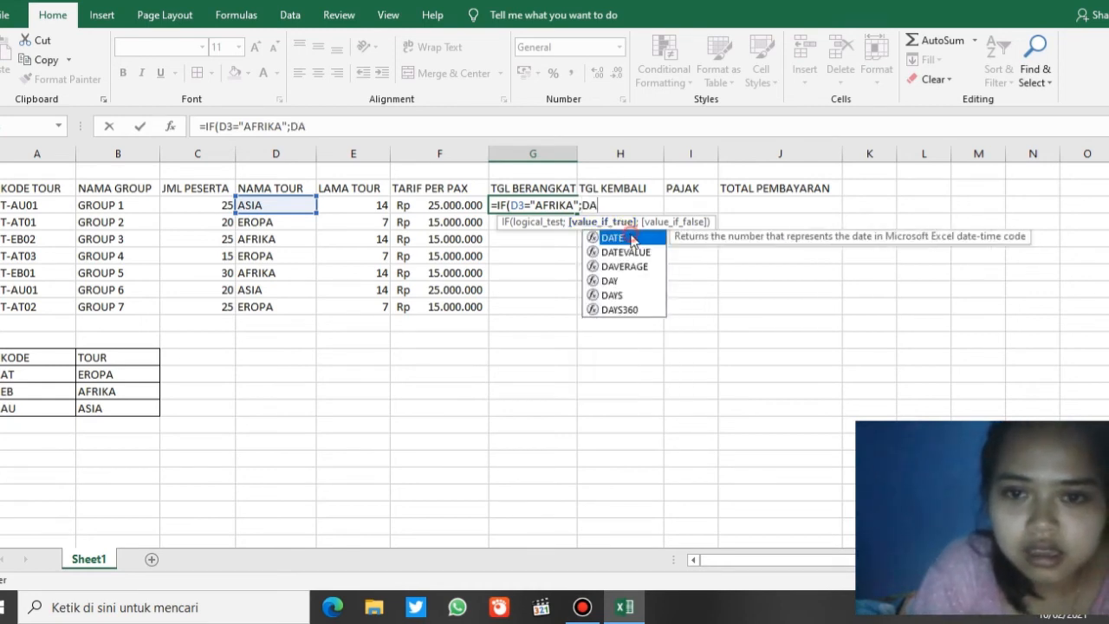
pyautogui.doubleClick(633, 239)
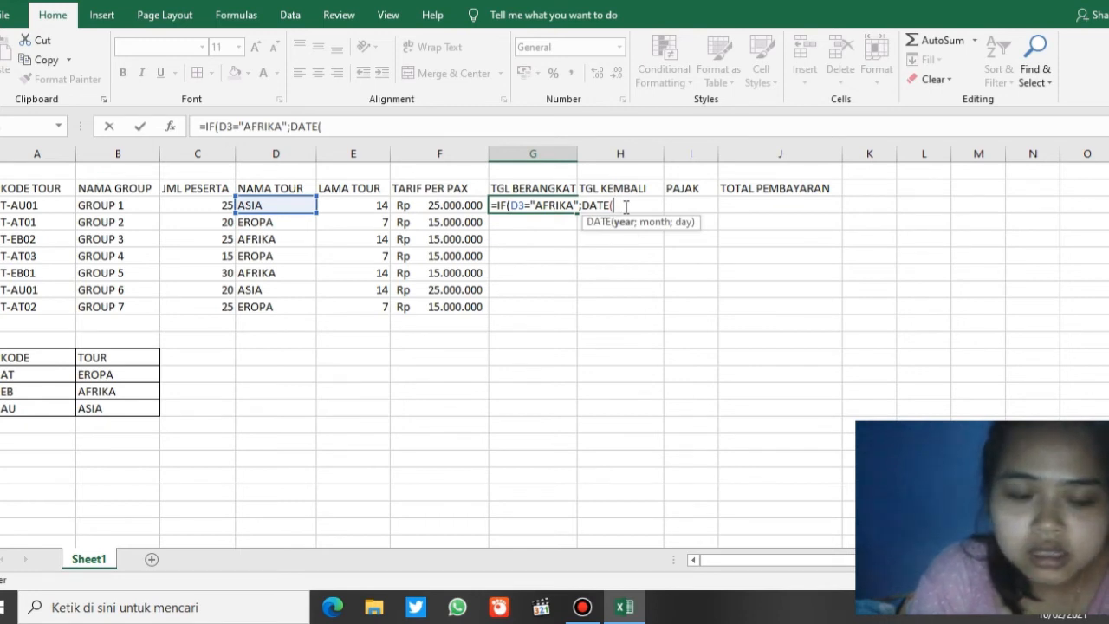
pyautogui.write('201')
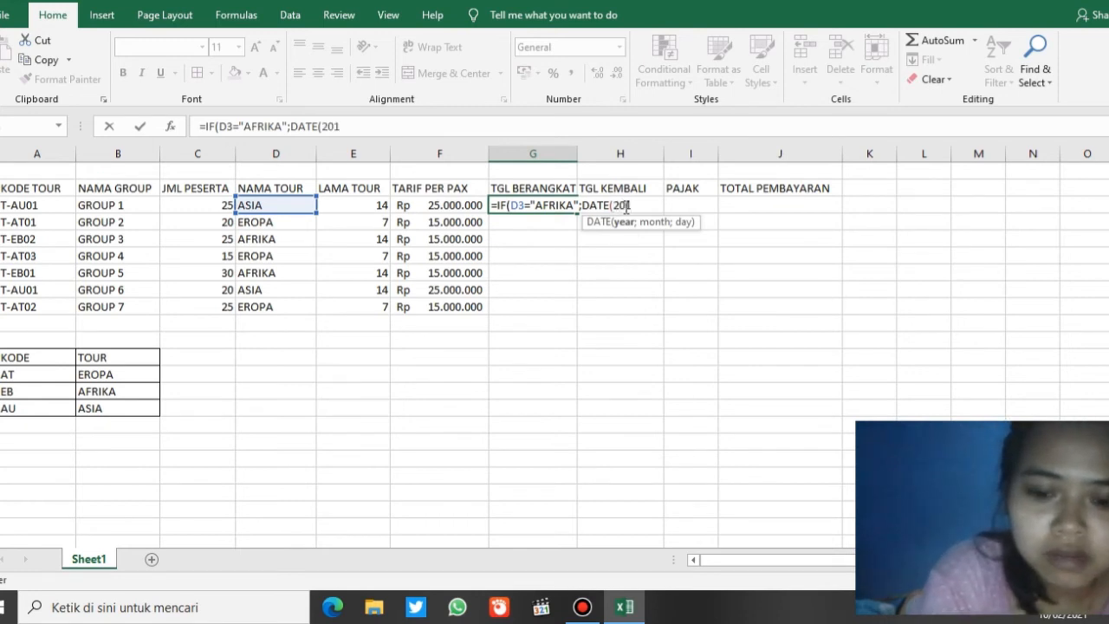
pyautogui.write('9')
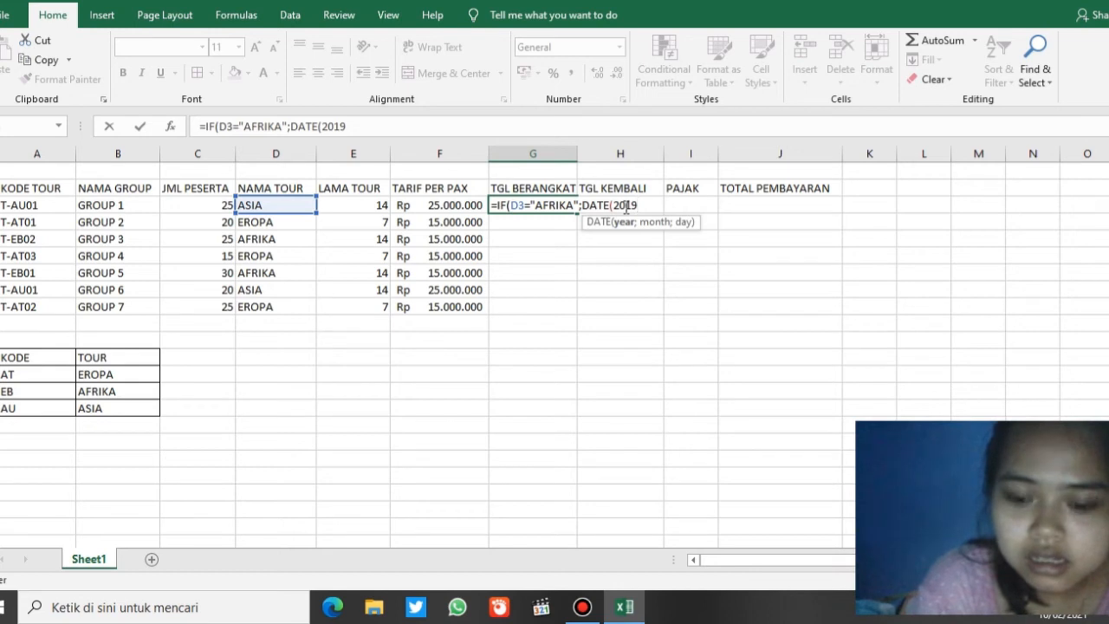
pyautogui.write(';3')
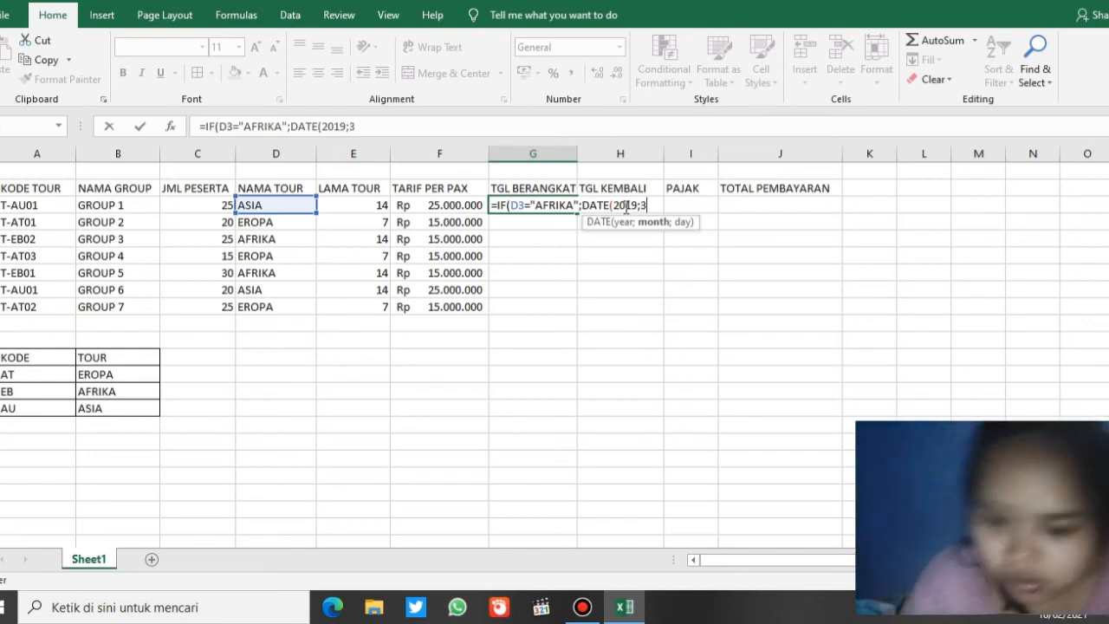
pyautogui.write(';')
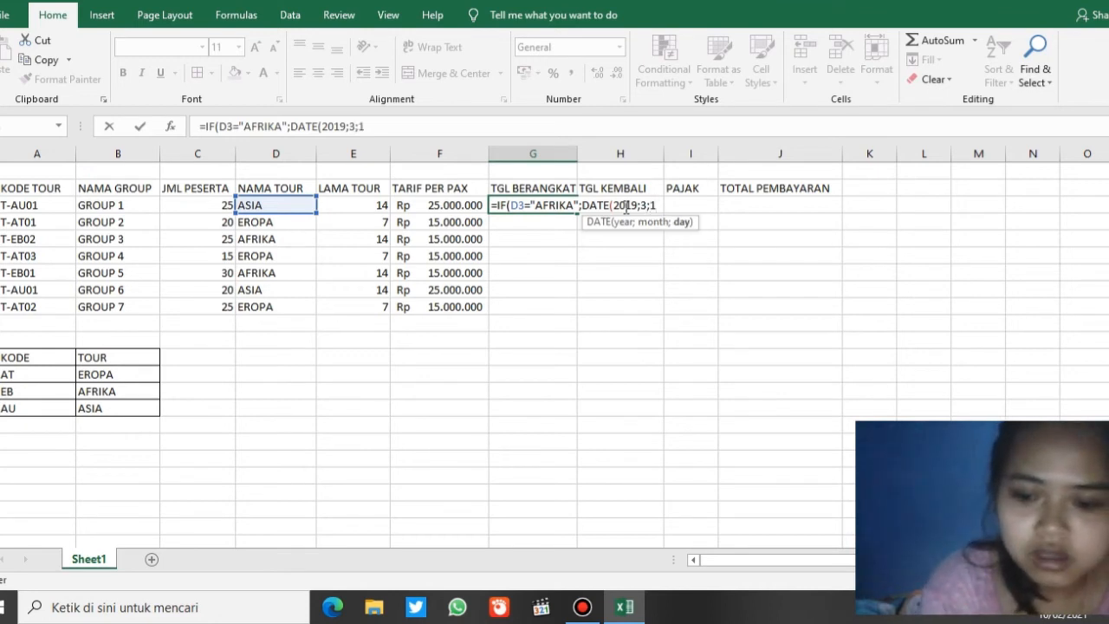
pyautogui.write('1)')
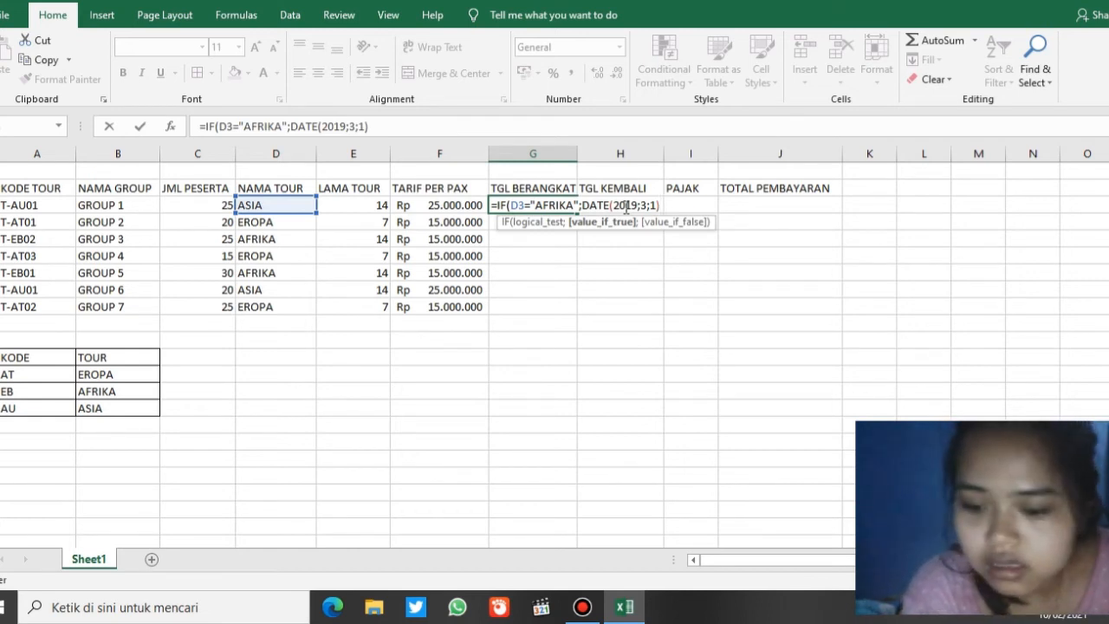
# Complete the G3 formula with DATE(2019;3;10) as the false value: =IF(D3="AFRIKA";DATE(2019;3;1);DATE(2019;3;10)).
pyautogui.write(';d')
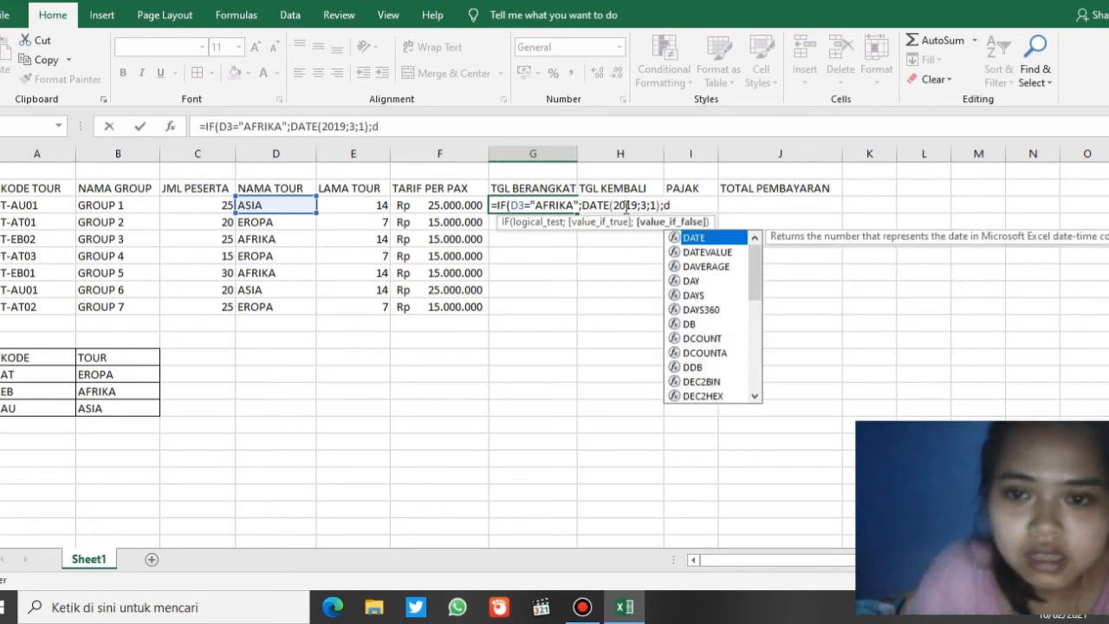
pyautogui.doubleClick(694, 237)
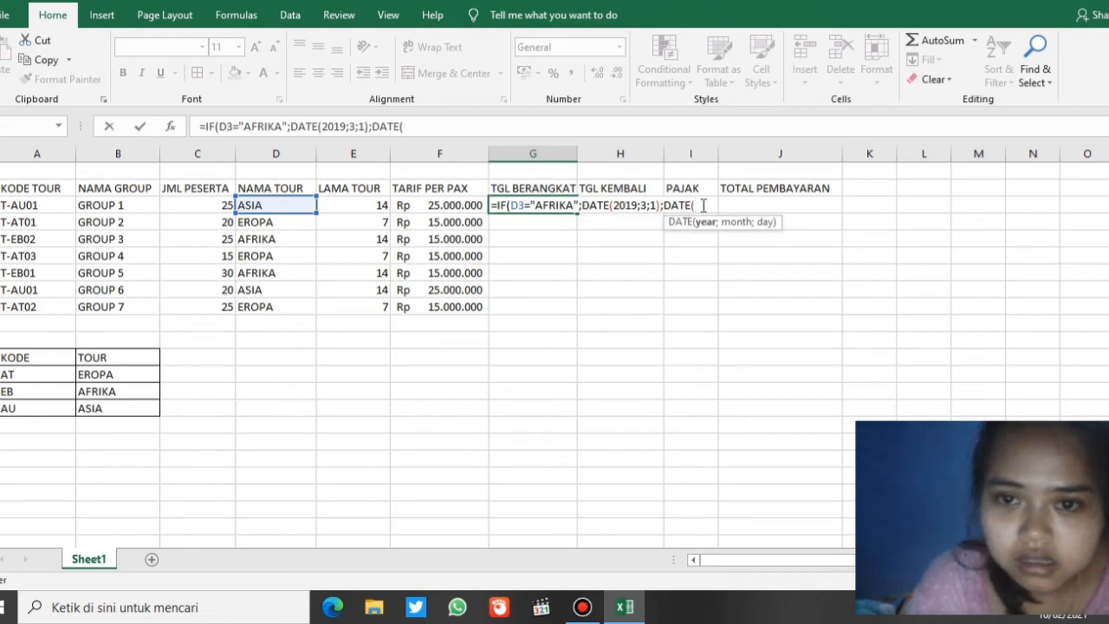
pyautogui.write('201')
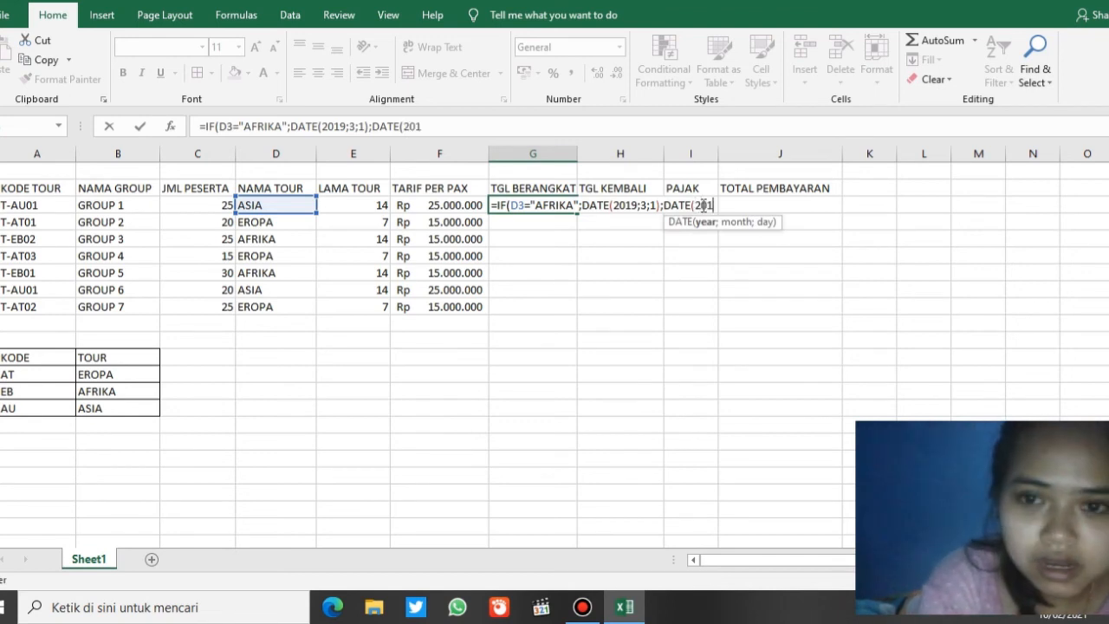
pyautogui.write('9;')
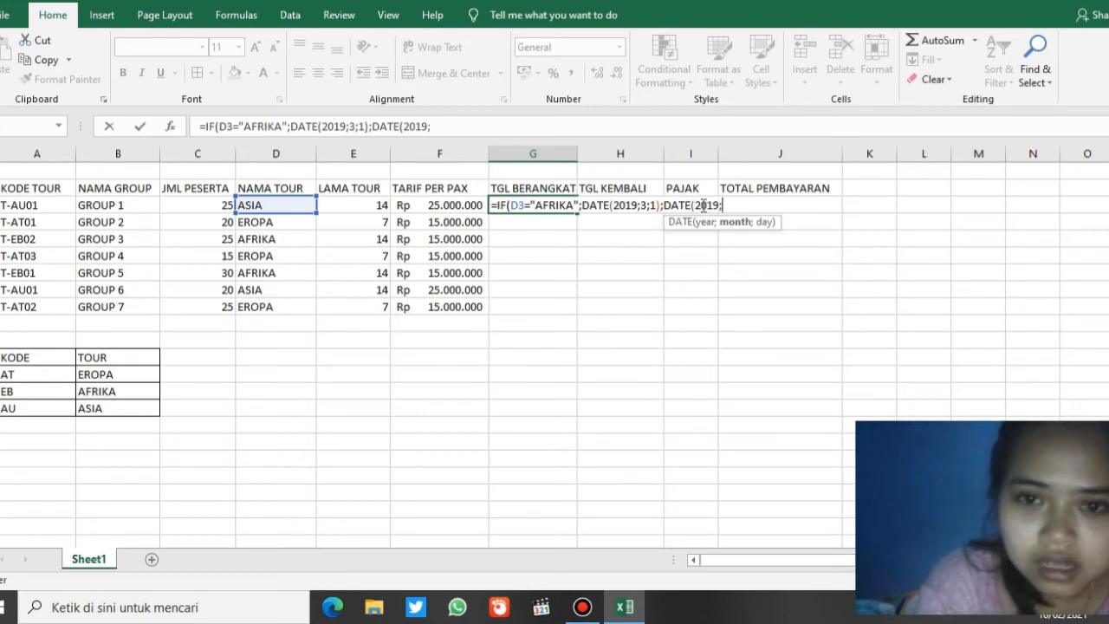
pyautogui.write('3')
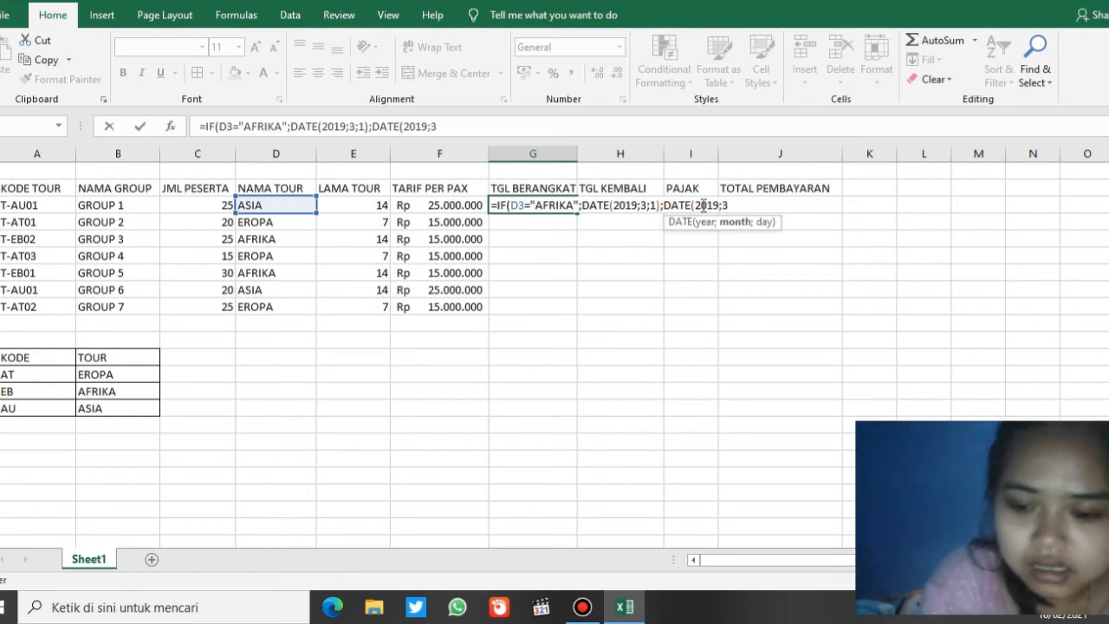
pyautogui.write(';')
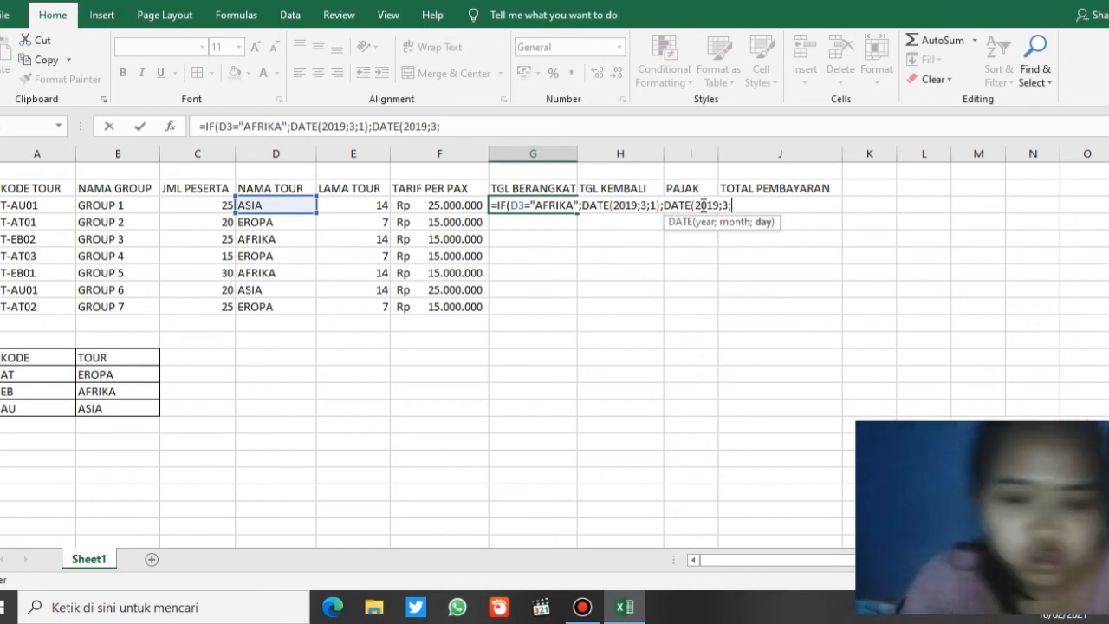
pyautogui.write('10')
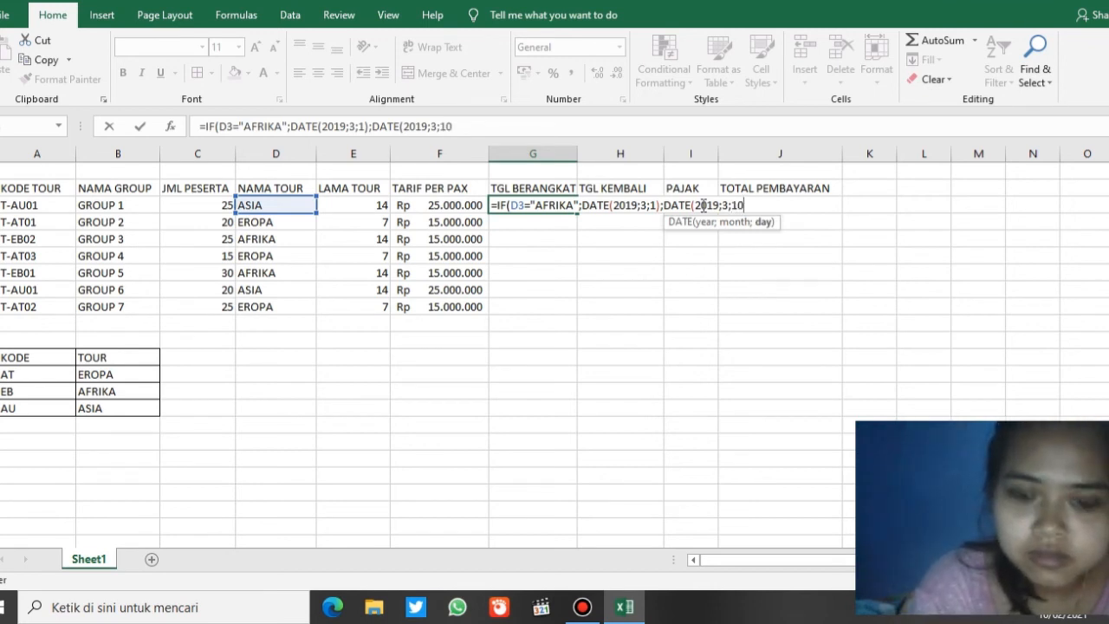
pyautogui.write(')')
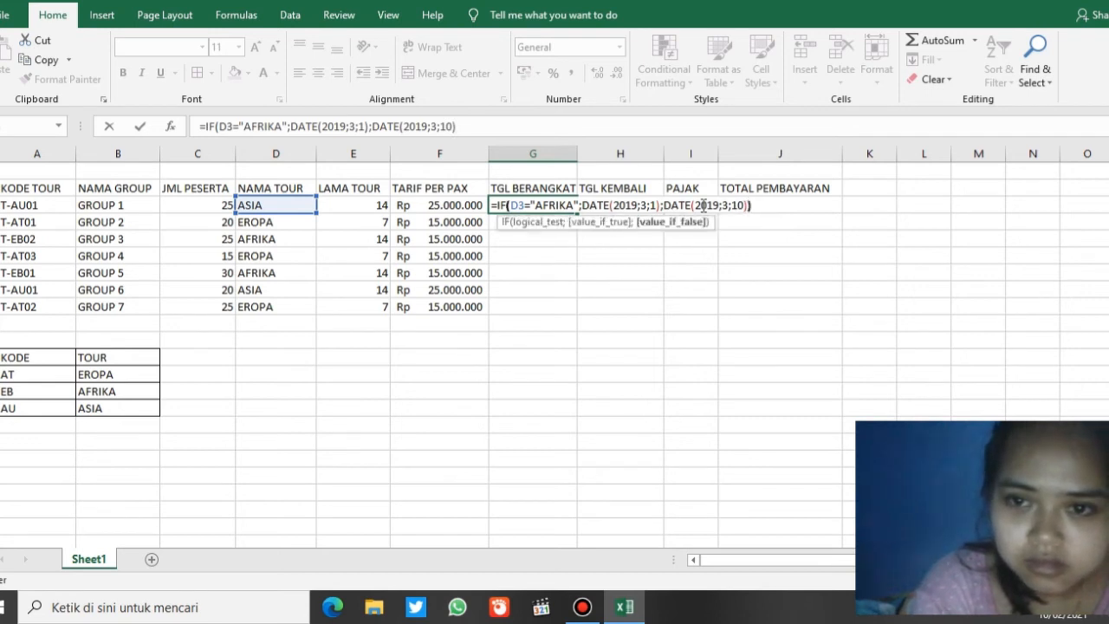
pyautogui.write(')')
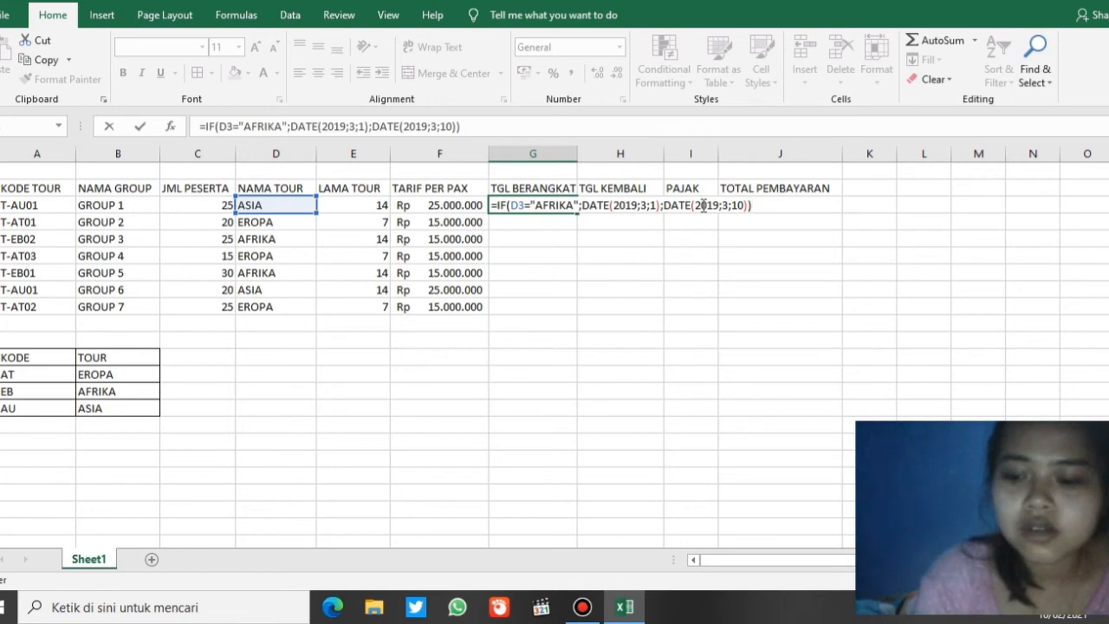
pyautogui.press('Return')
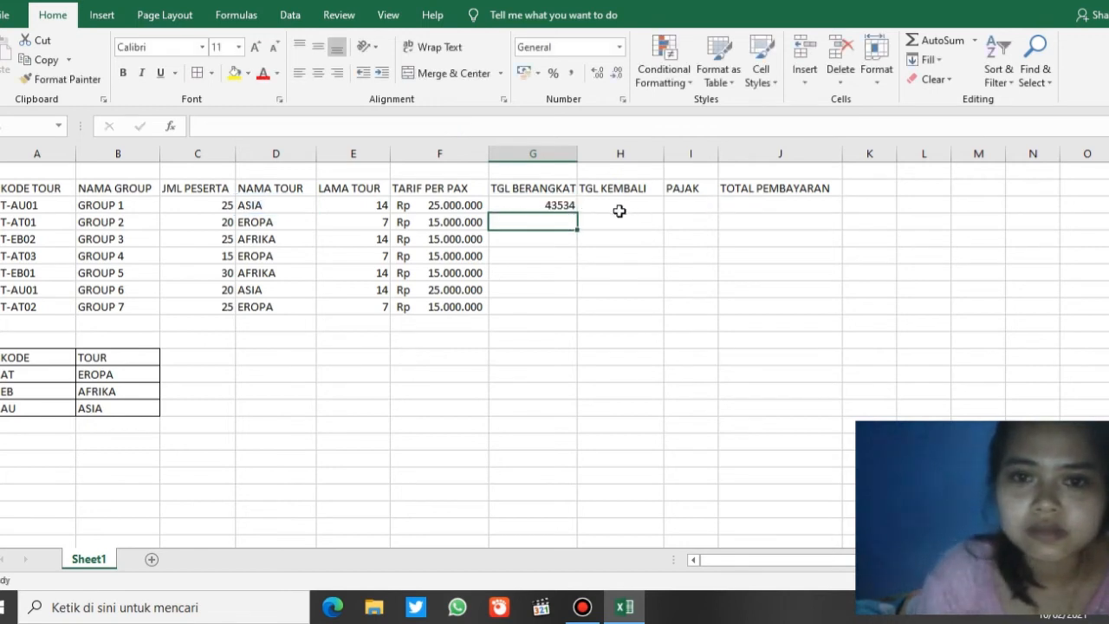
# Format G3 as a Date using the "14 Maret 2012" type with the Indonesian locale.
pyautogui.click(558, 204)
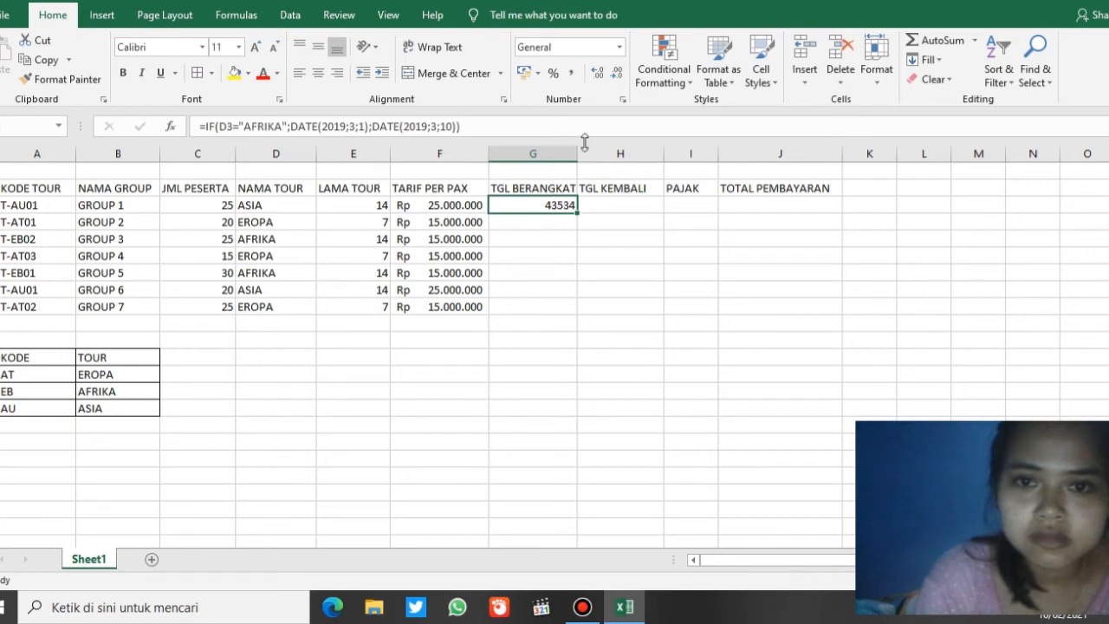
pyautogui.click(620, 49)
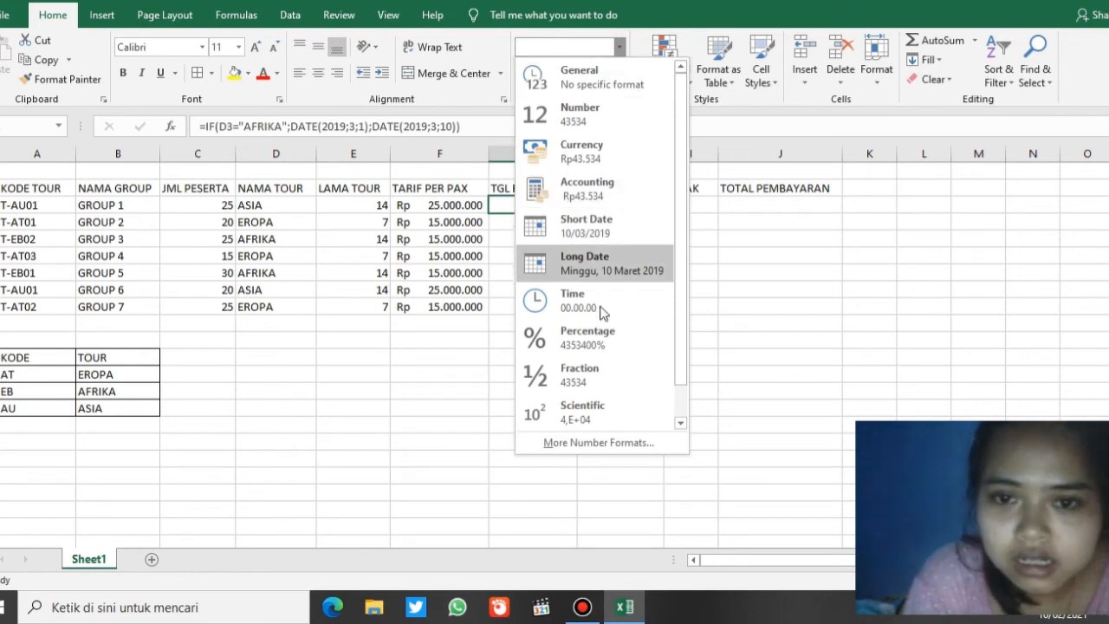
pyautogui.click(592, 443)
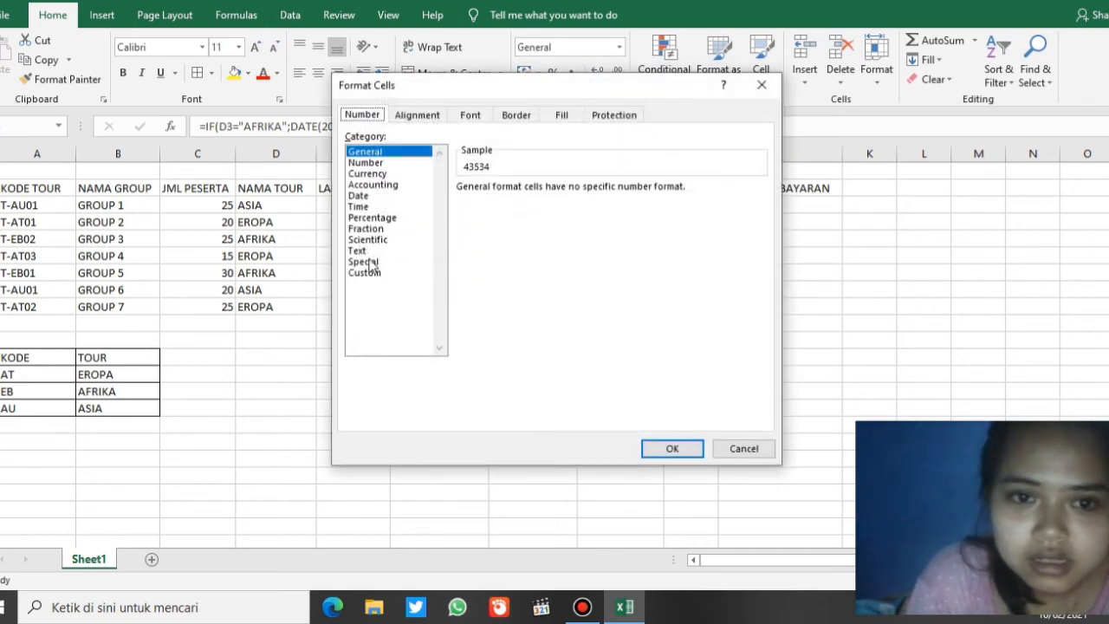
pyautogui.click(359, 195)
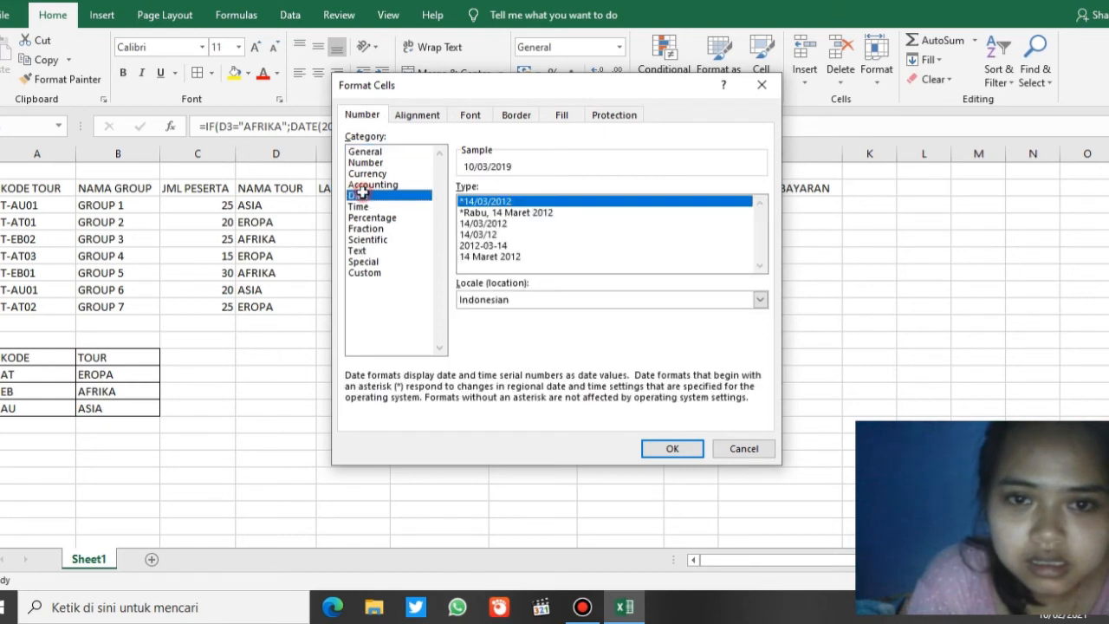
pyautogui.press('Return')
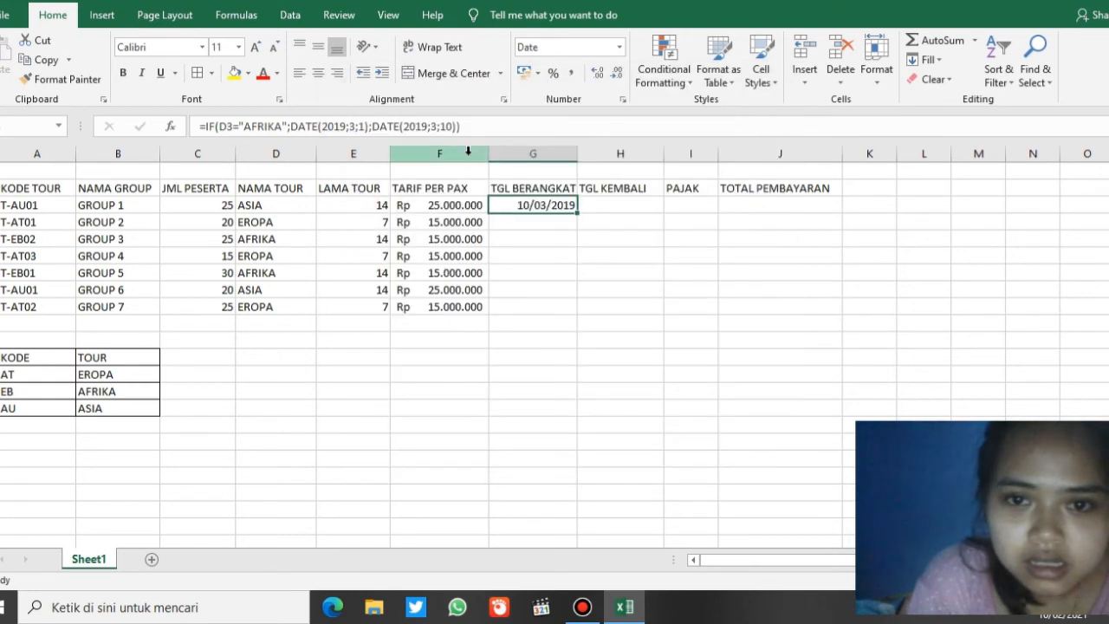
pyautogui.click(619, 48)
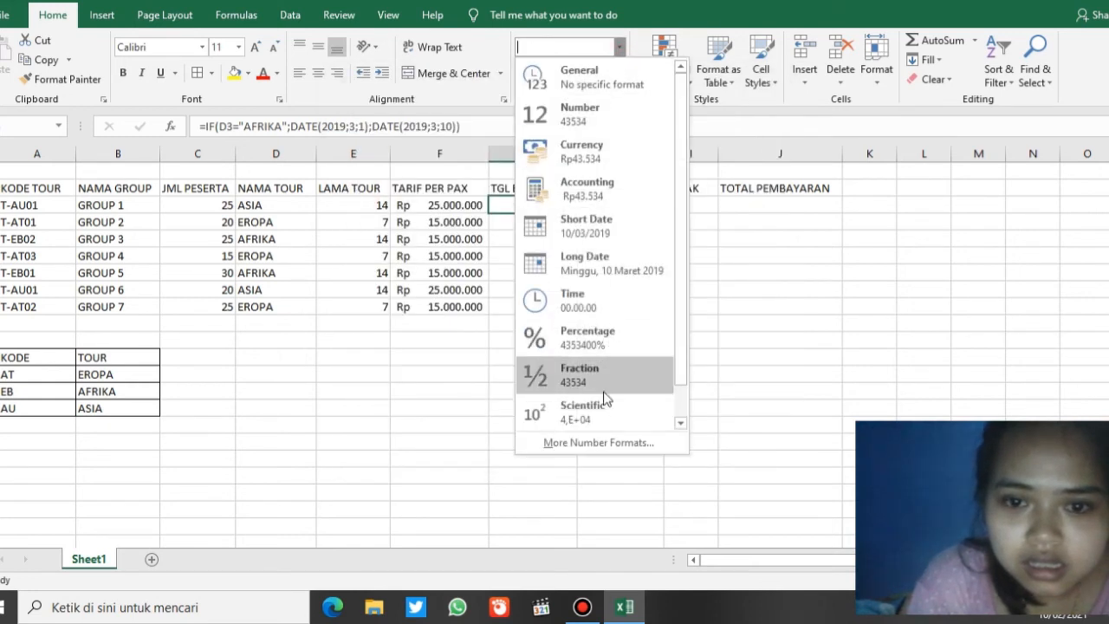
pyautogui.click(597, 444)
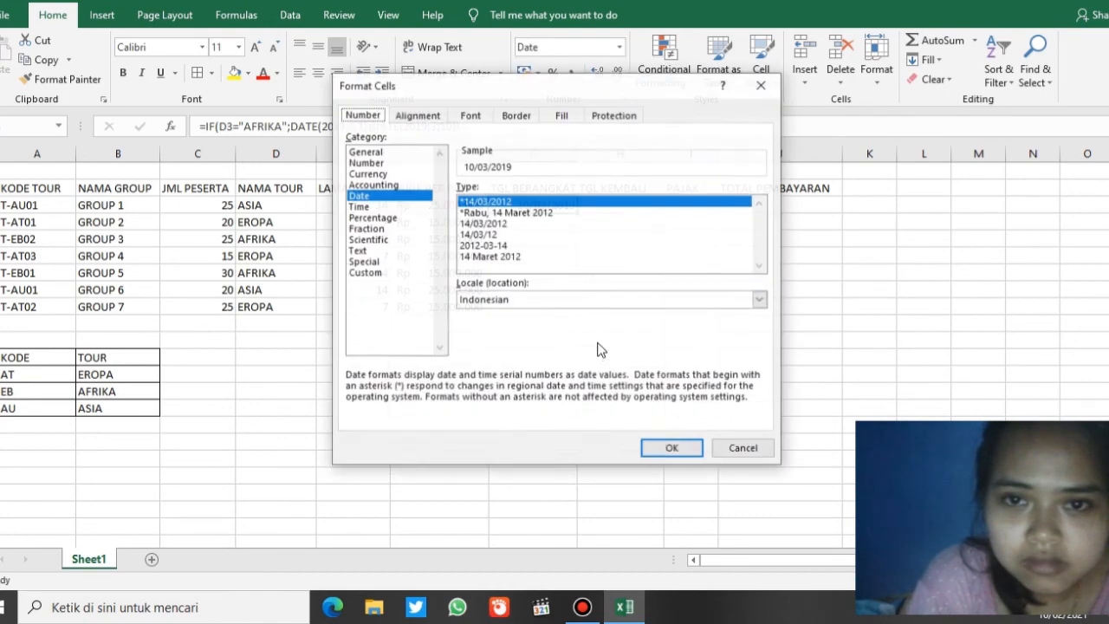
pyautogui.doubleClick(508, 257)
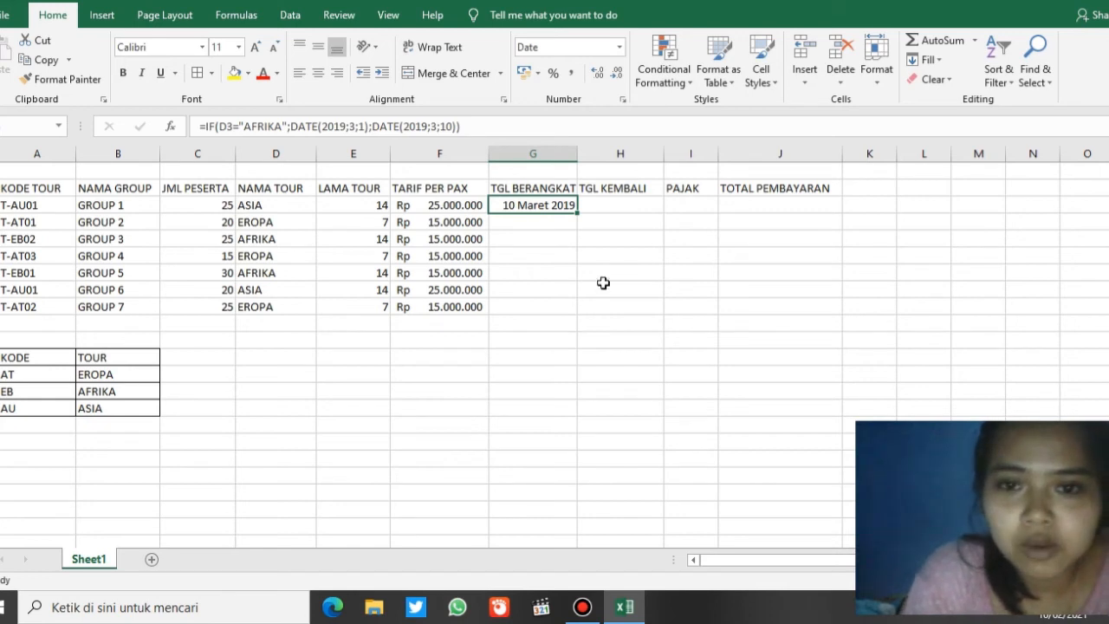
# Fill the departure date formula from G3 down through G9 in the TGL BERANGKAT column.
pyautogui.click(596, 210)
pyautogui.click(567, 206)
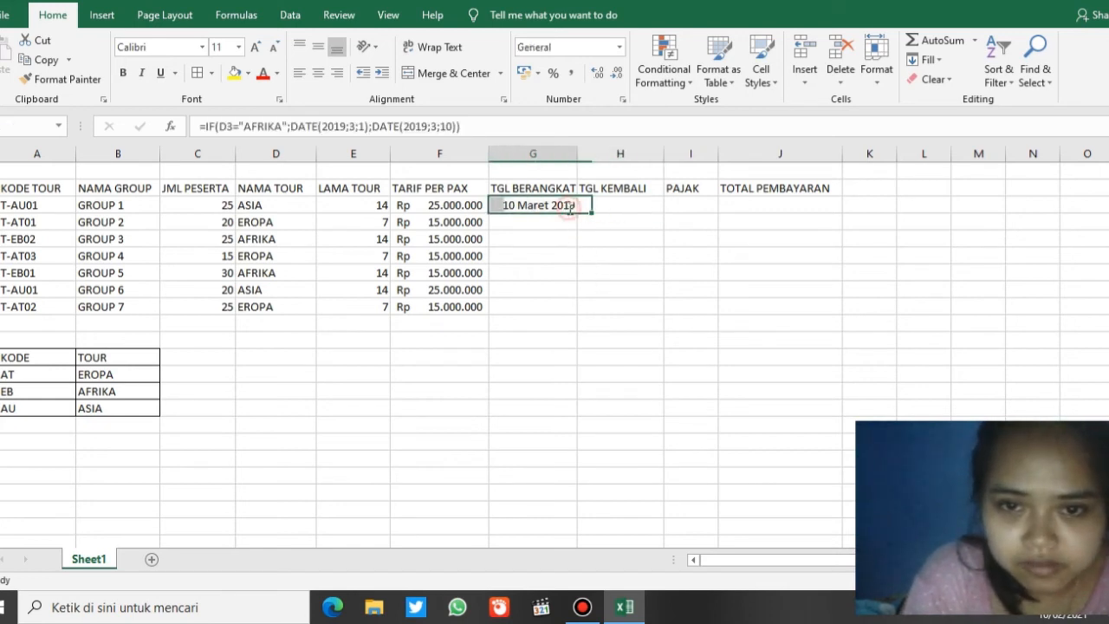
pyautogui.doubleClick(528, 205)
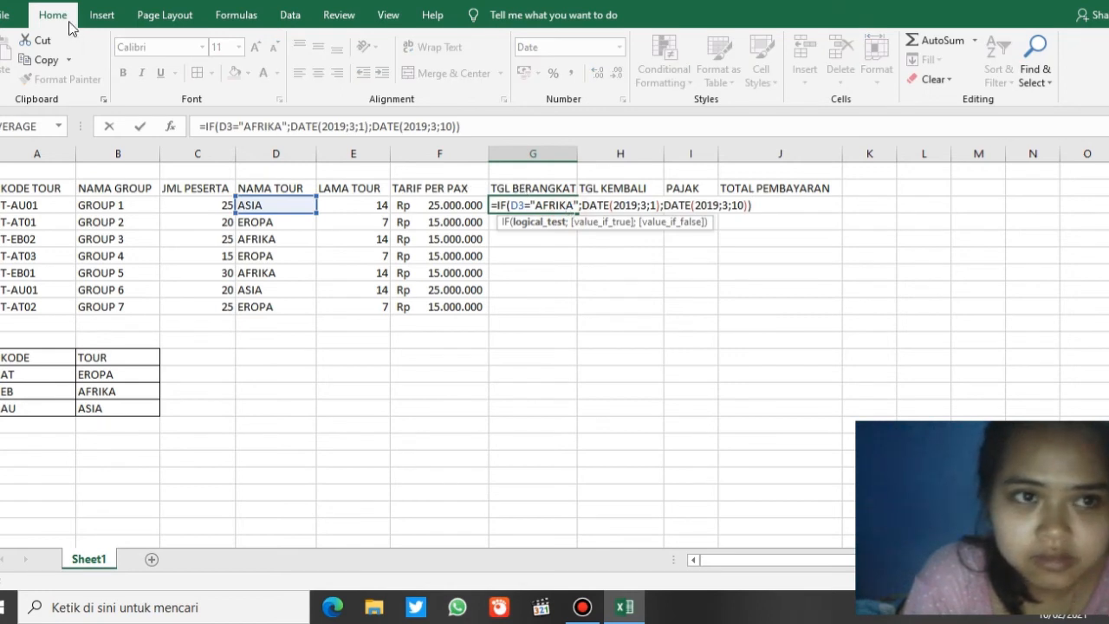
pyautogui.click(764, 207)
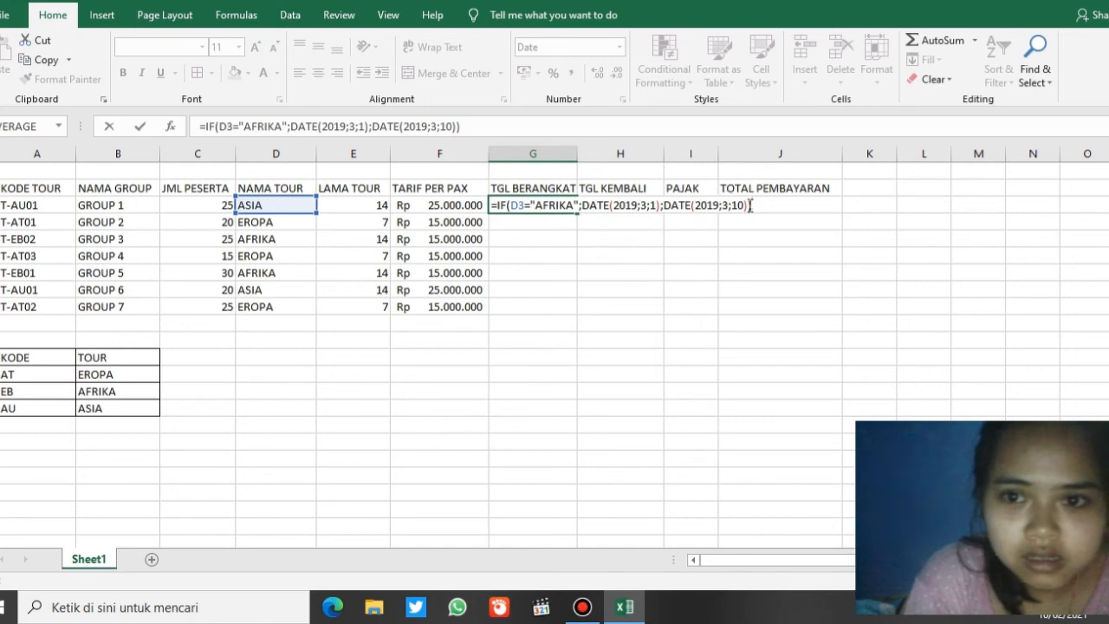
pyautogui.press('Return')
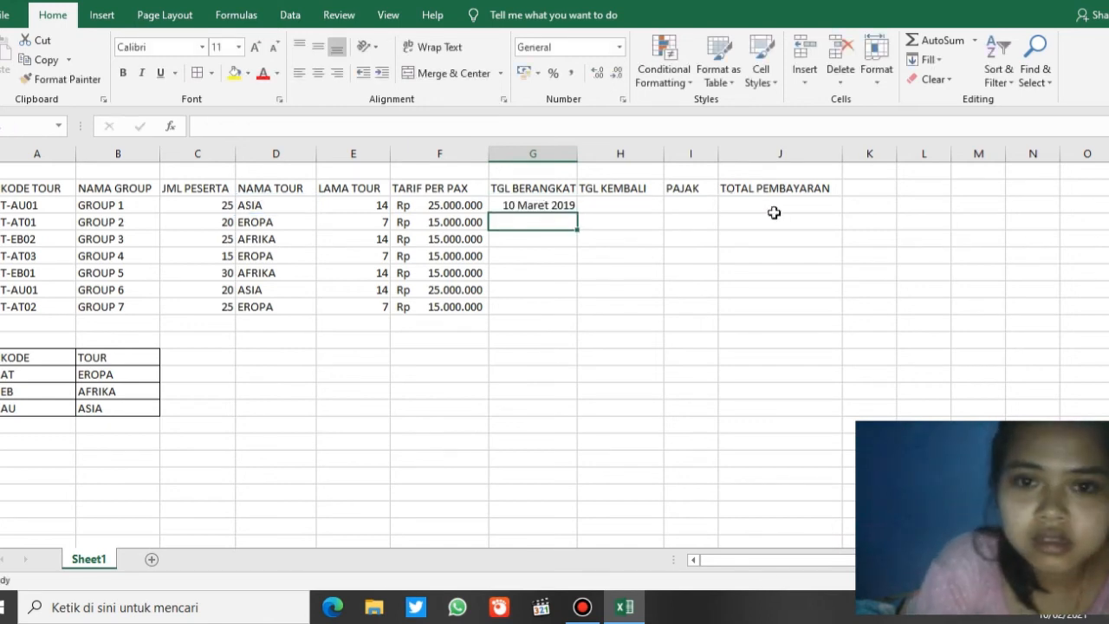
pyautogui.click(562, 207)
pyautogui.moveTo(574, 214); pyautogui.dragTo(572, 309)
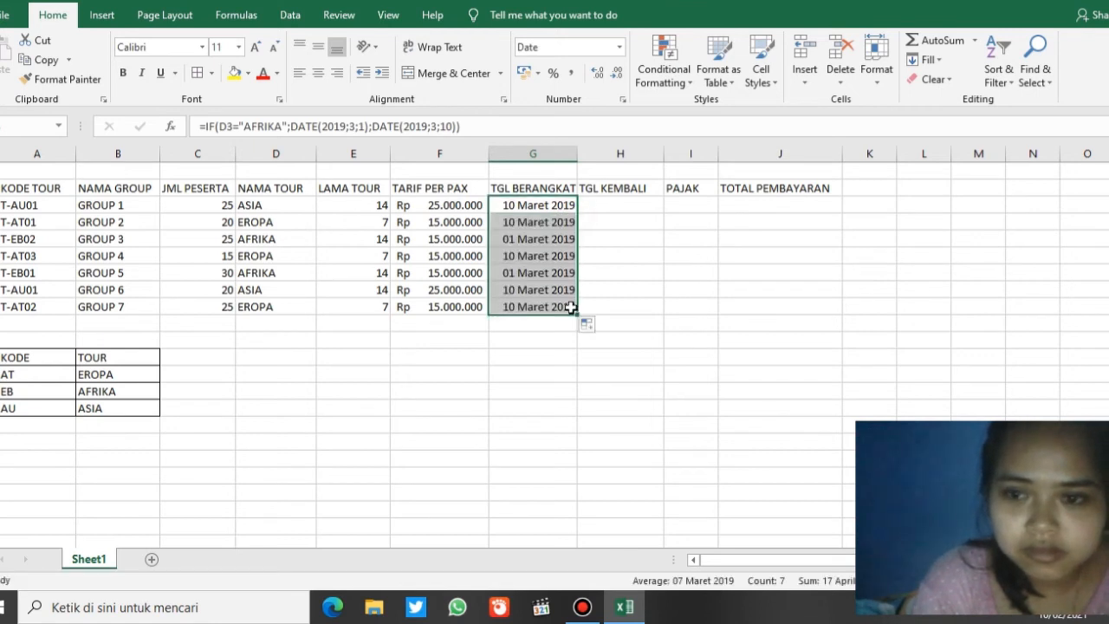
# Build the formula =G3+E3 in H3, the first TGL KEMBALI cell, adding the tour duration to the departure date.
pyautogui.click(606, 206)
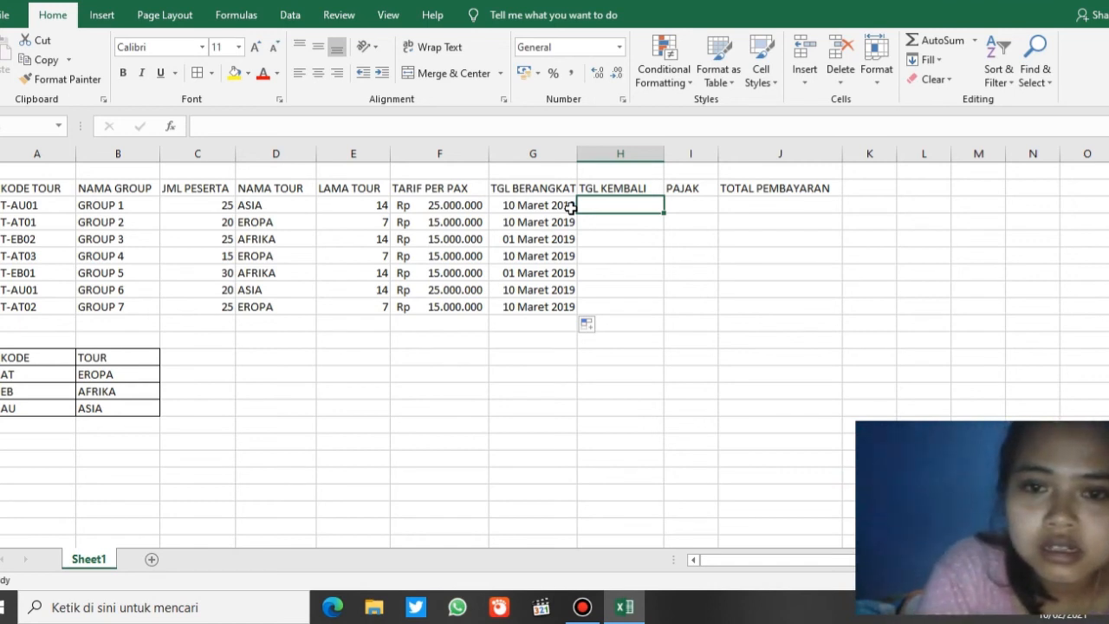
pyautogui.write('=')
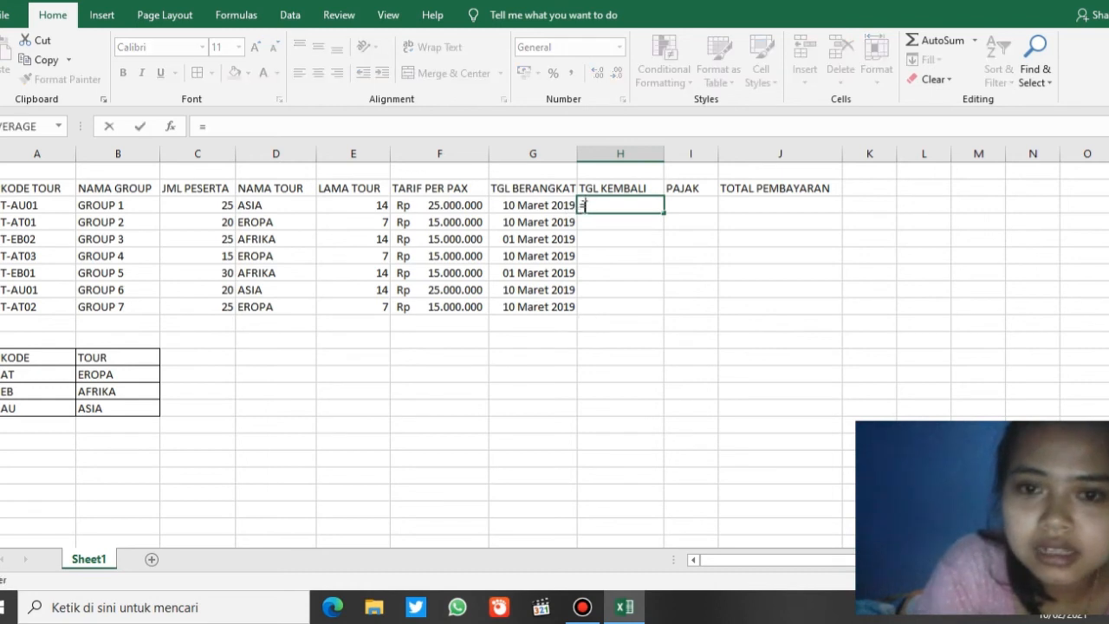
pyautogui.click(552, 204)
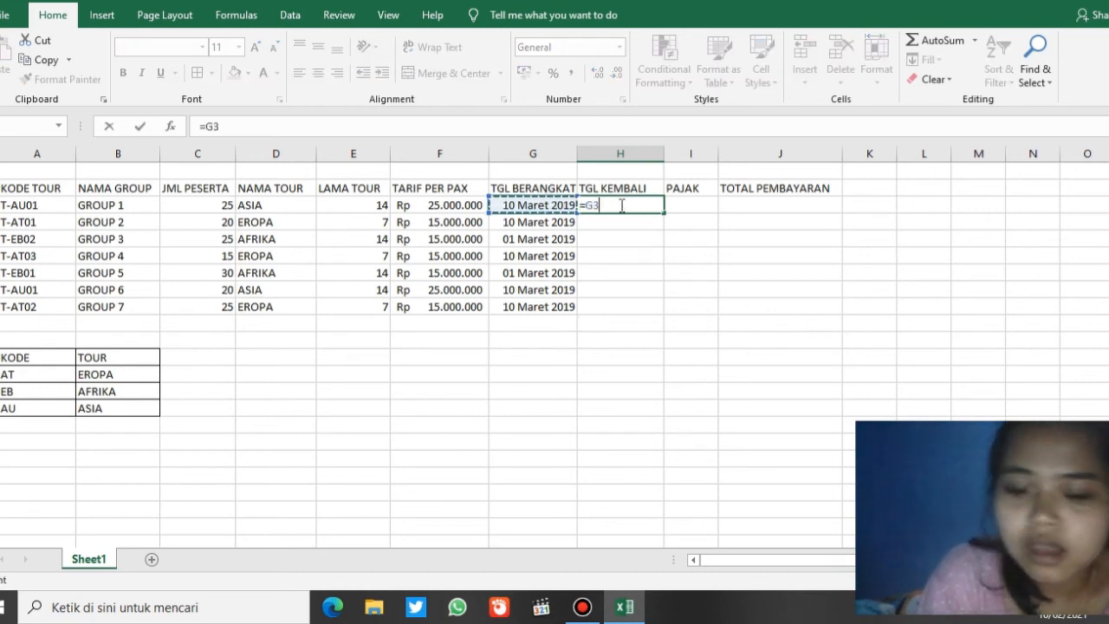
pyautogui.write('+')
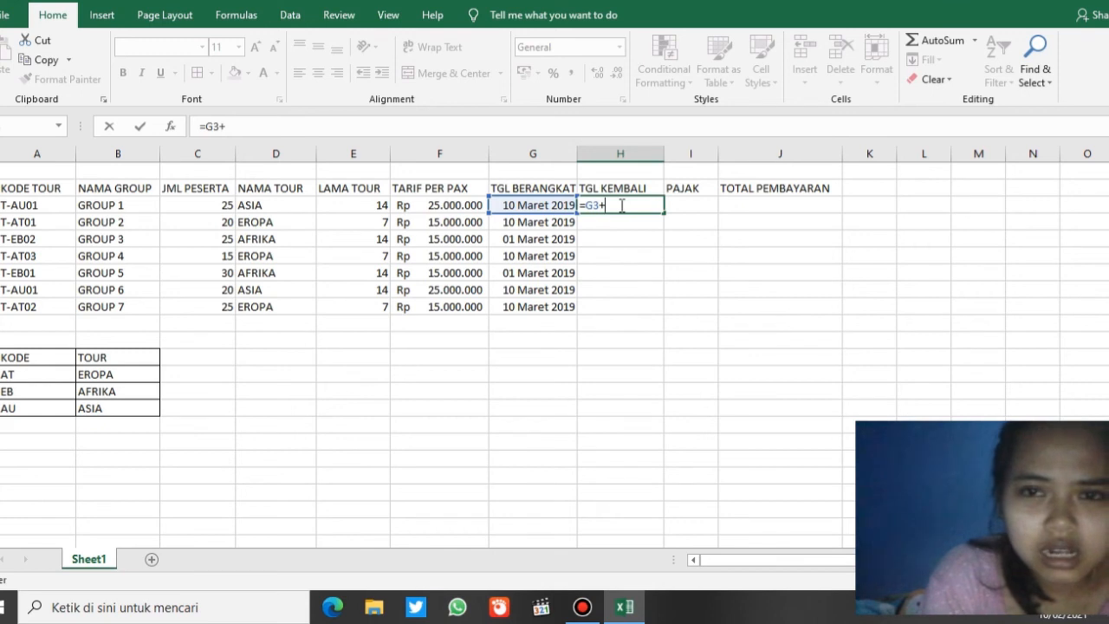
pyautogui.click(377, 208)
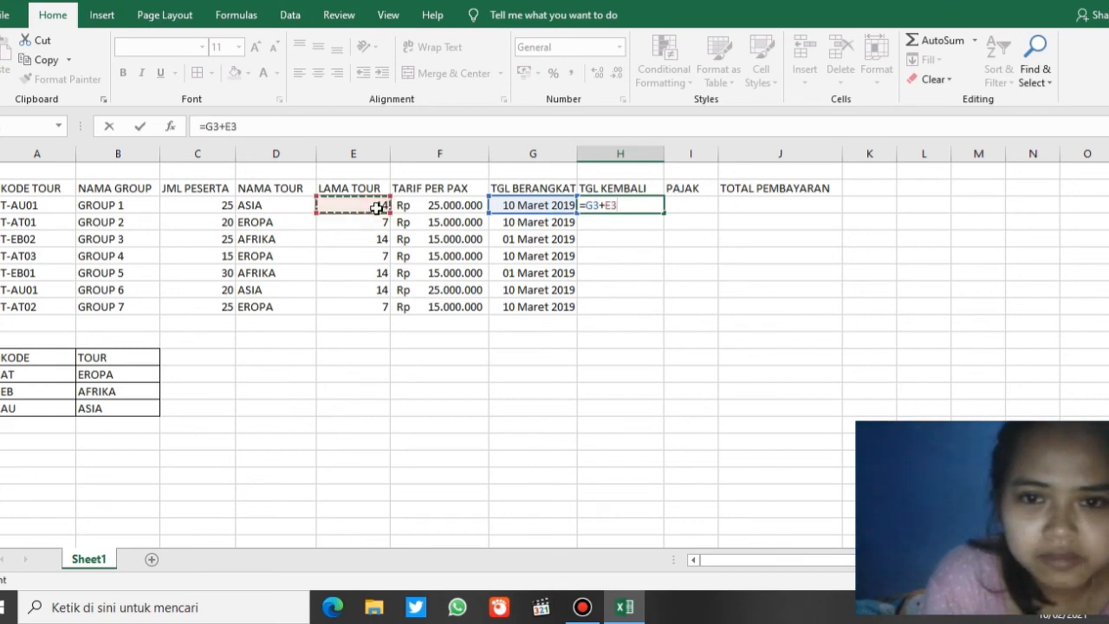
# Enclose the H3 formula in parentheses as =(G3+E3) and fill it down through H9.
pyautogui.click(585, 205)
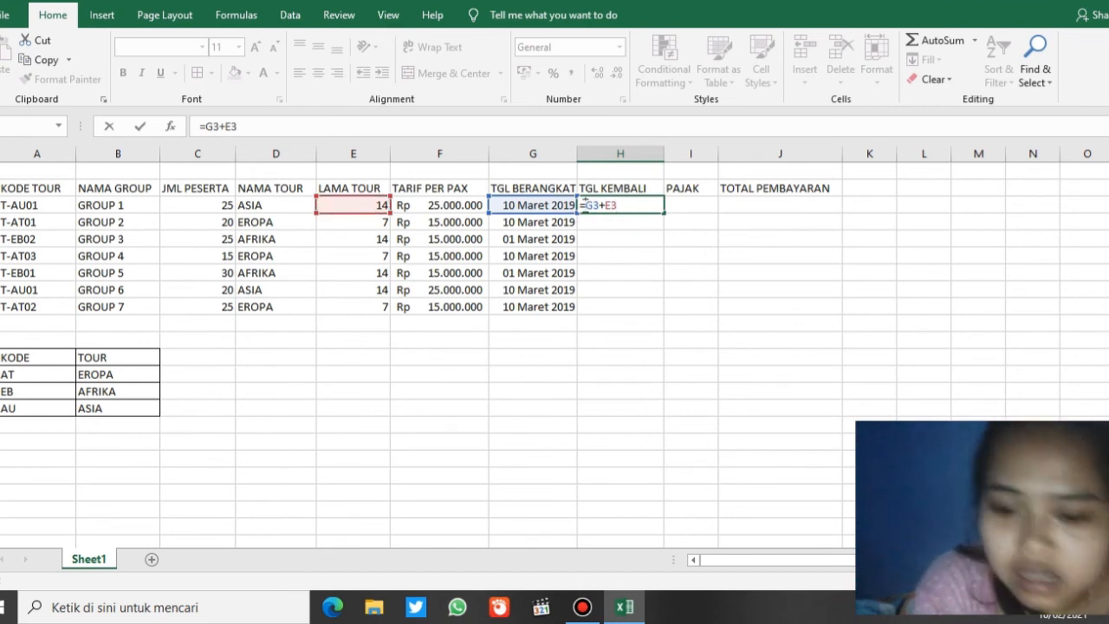
pyautogui.write('9')
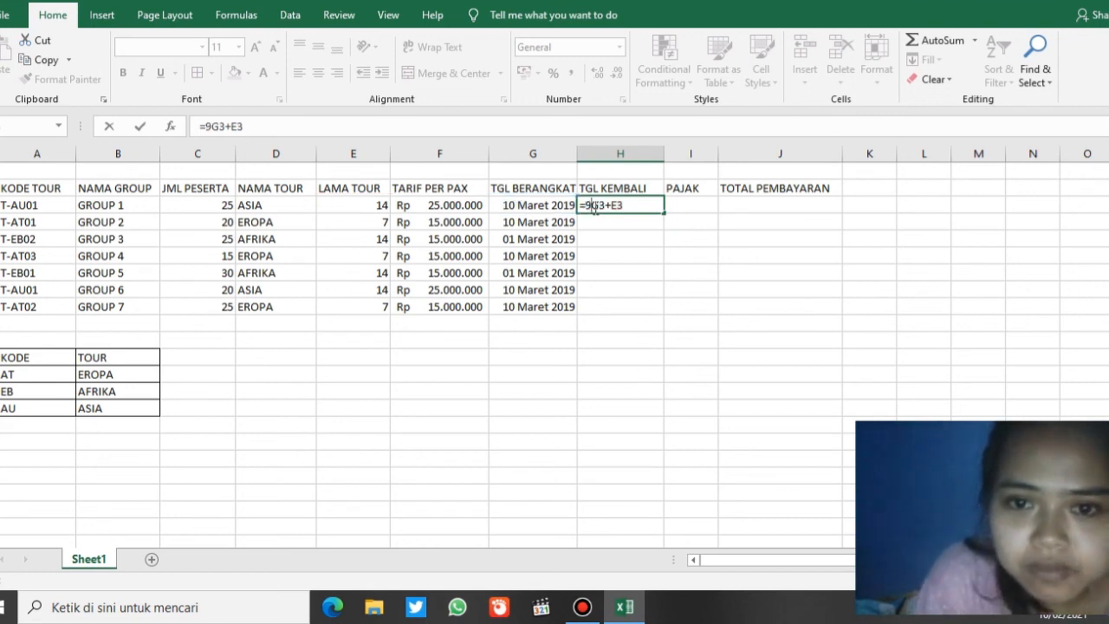
pyautogui.press('BackSpace')
pyautogui.write('(')
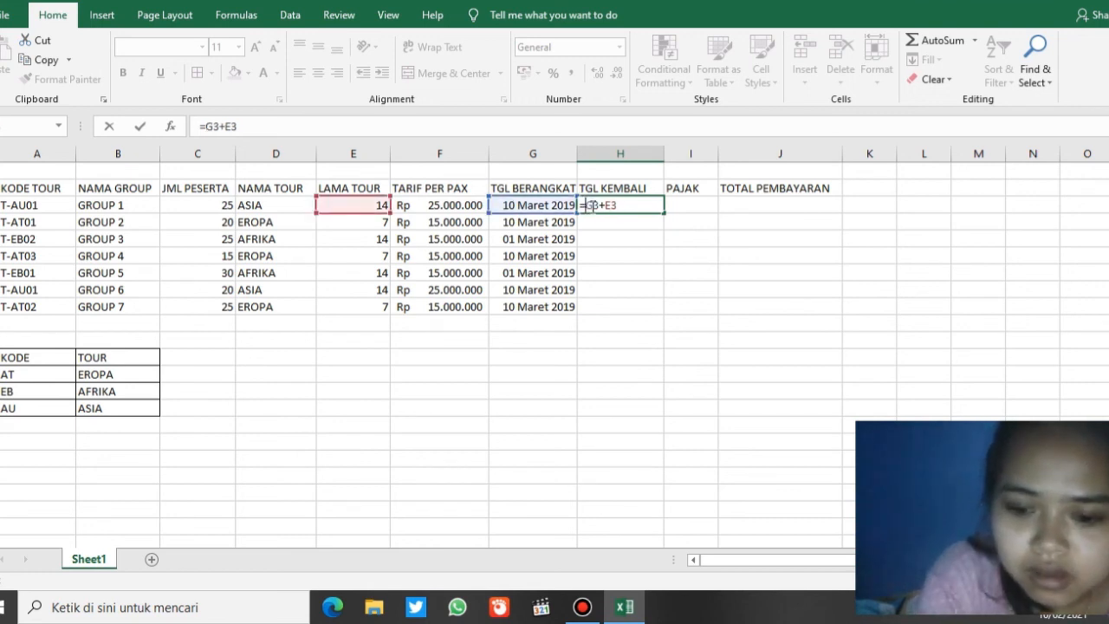
pyautogui.write(')')
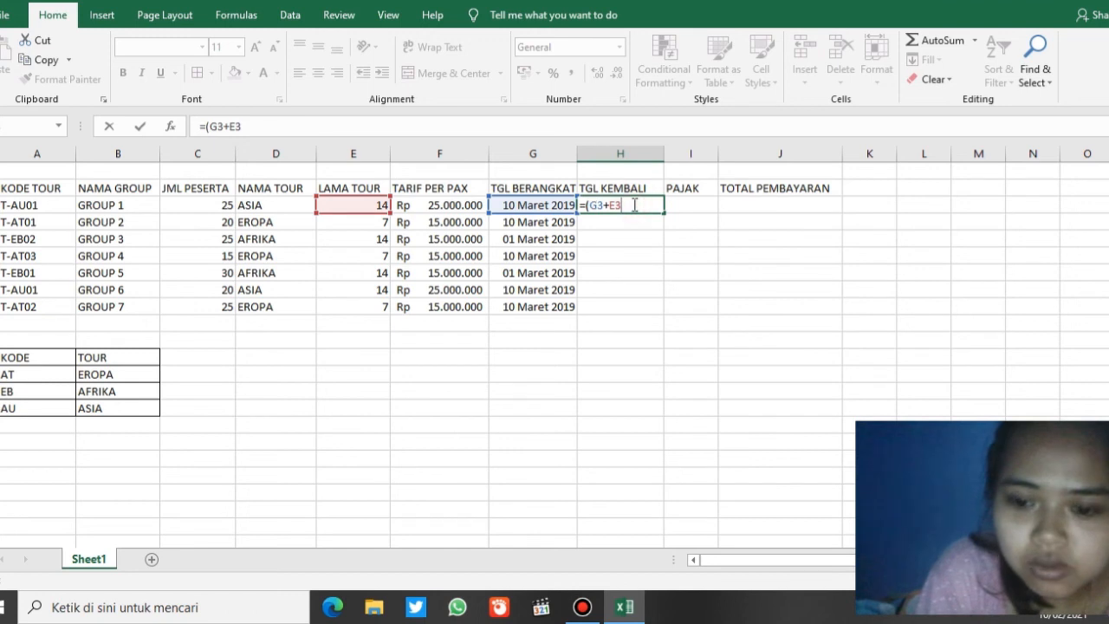
pyautogui.press('Return')
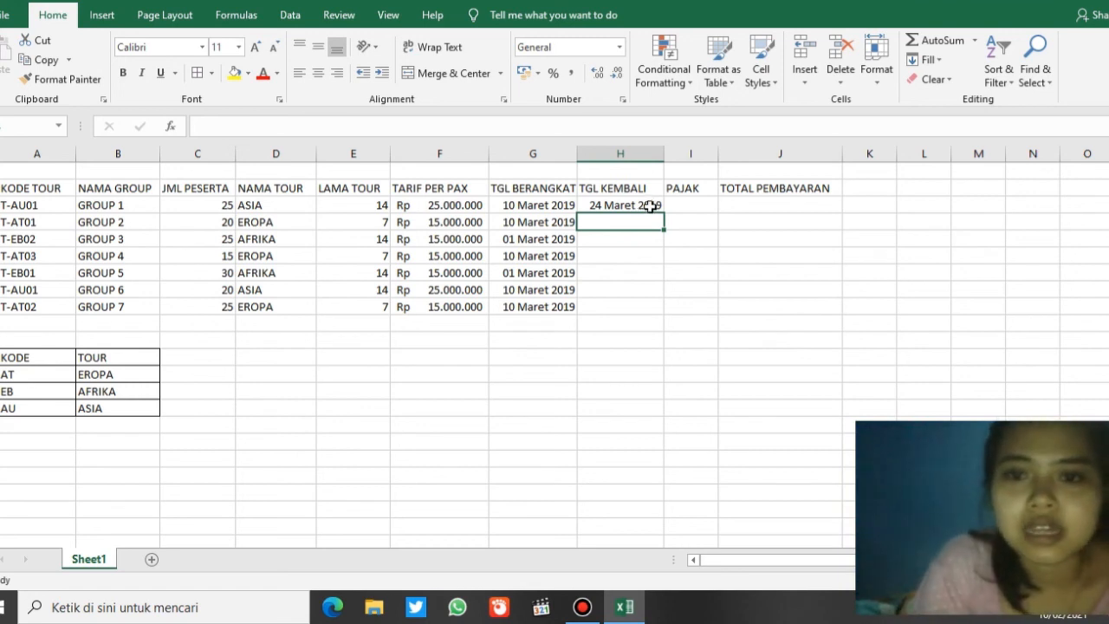
pyautogui.click(650, 206)
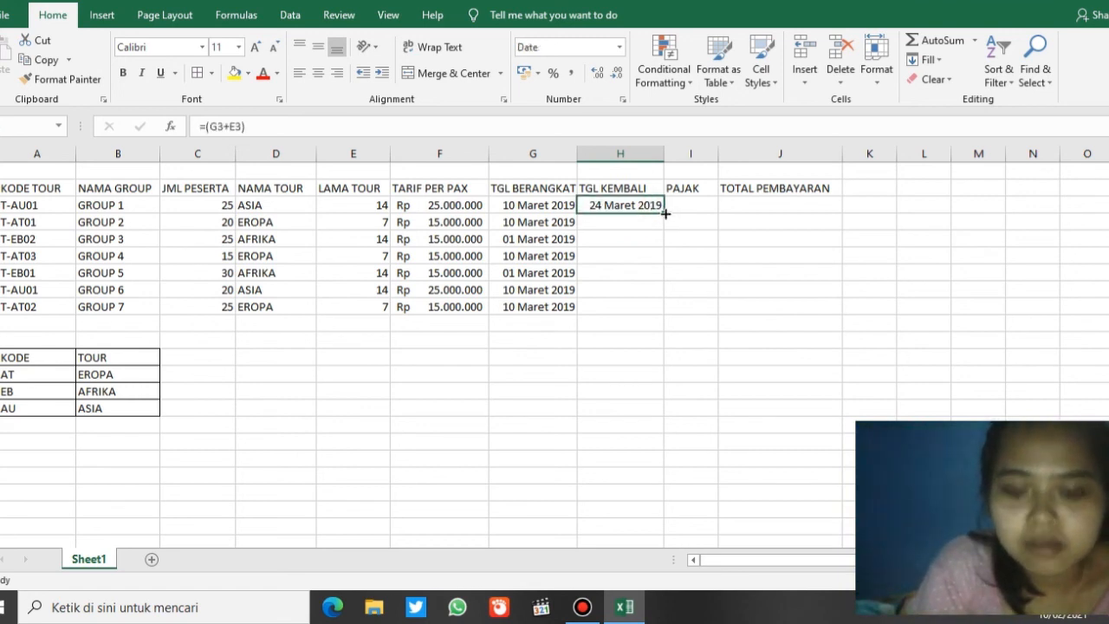
pyautogui.moveTo(664, 213); pyautogui.dragTo(655, 312)
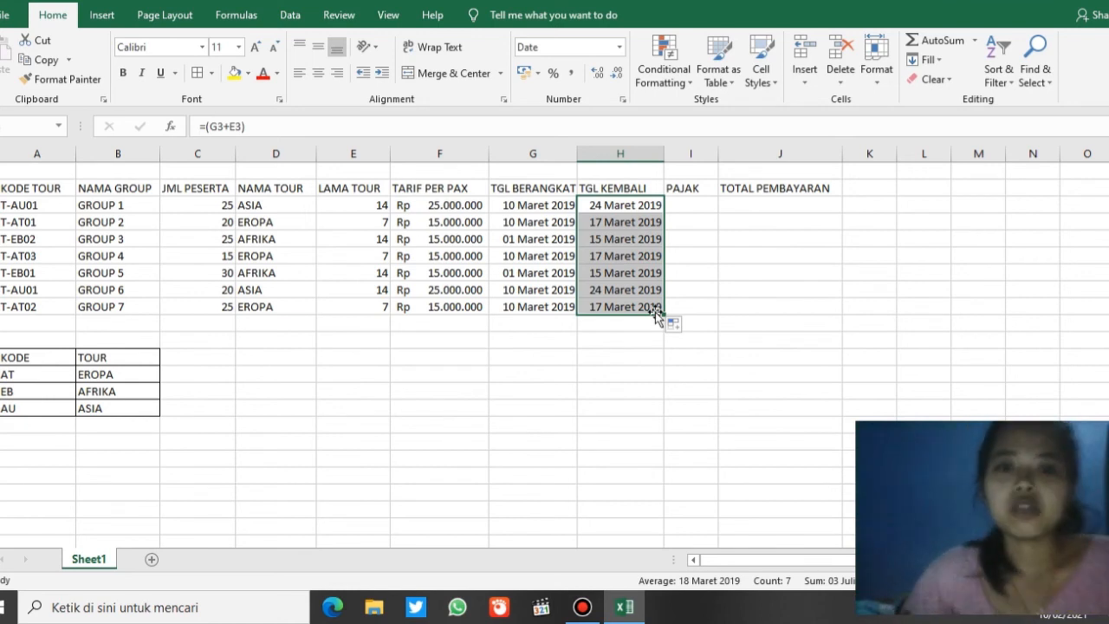
# Enter the tax formula =(F3*5%) in I3, the first PAJAK cell.
pyautogui.click(686, 204)
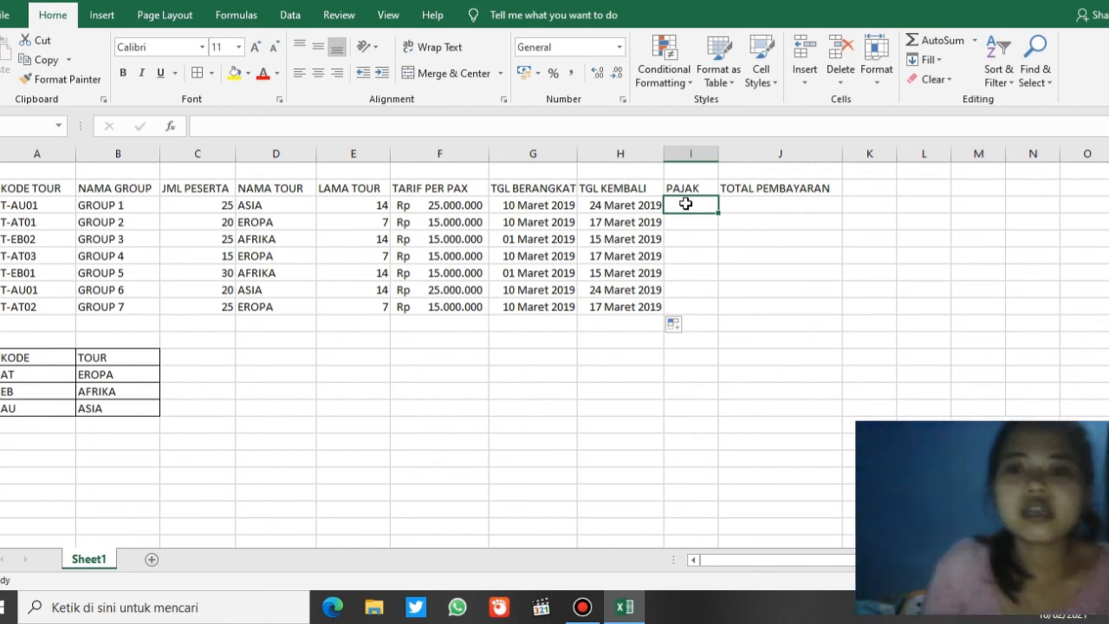
pyautogui.write('=')
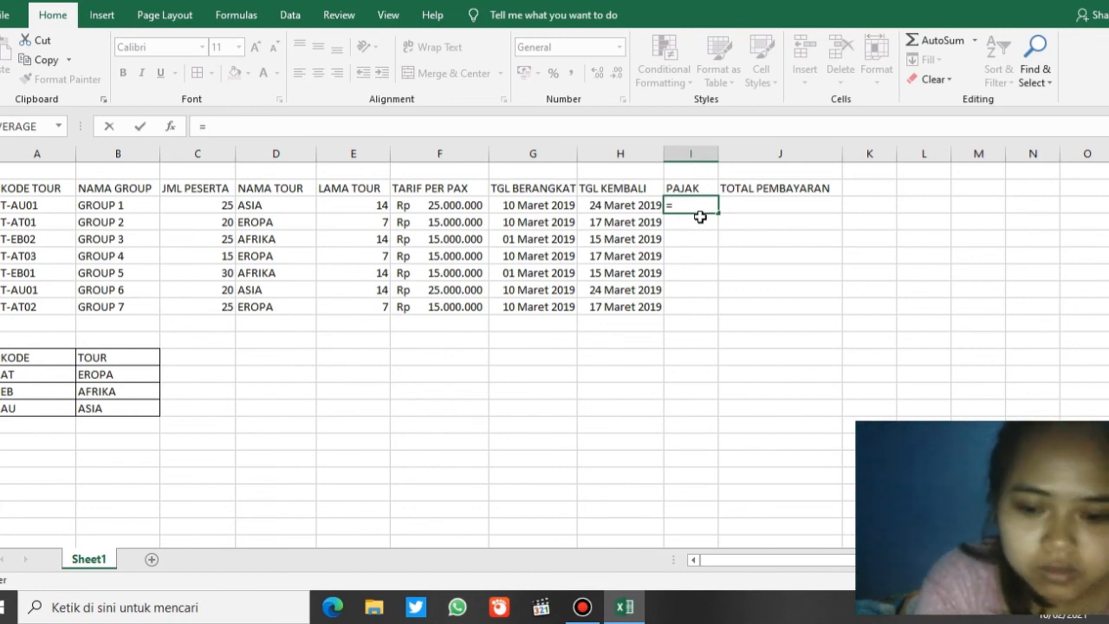
pyautogui.write('(')
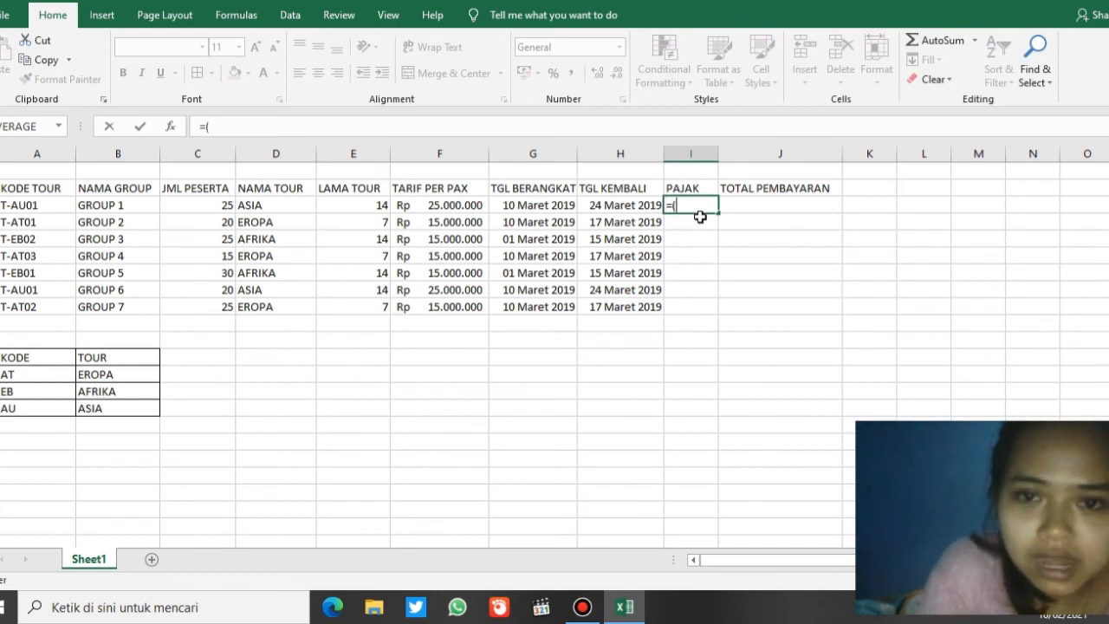
pyautogui.click(472, 208)
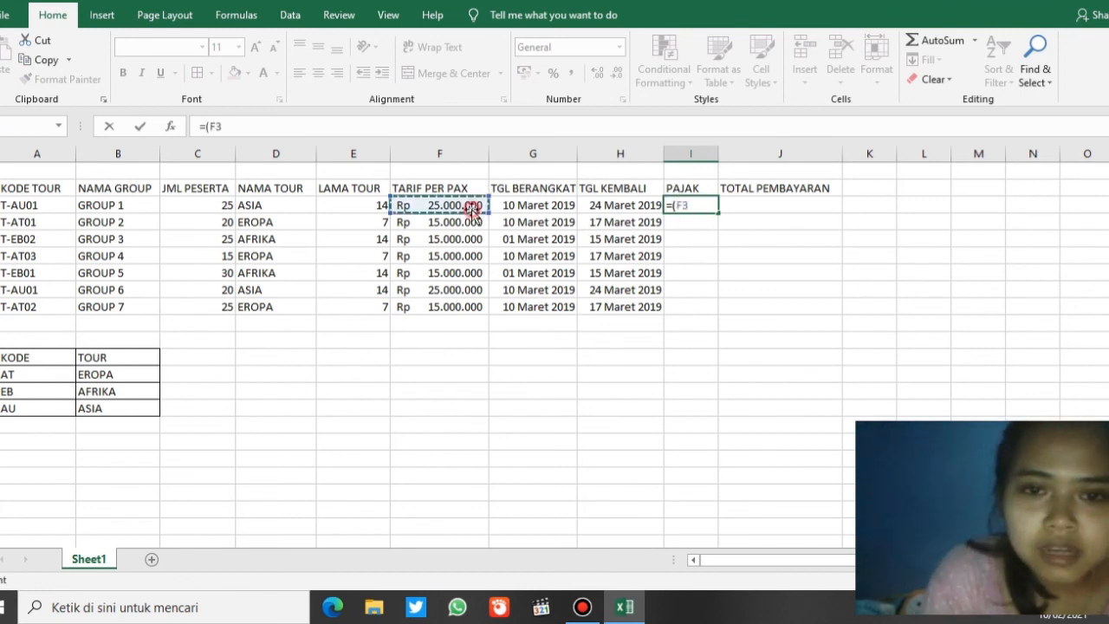
pyautogui.click(698, 208)
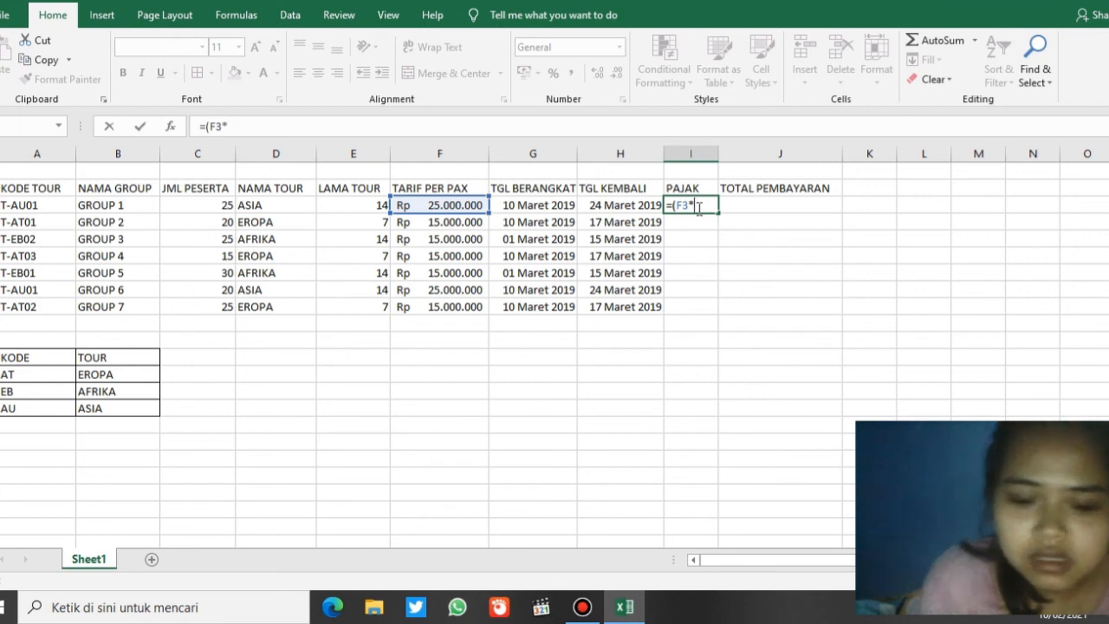
pyautogui.write('*5')
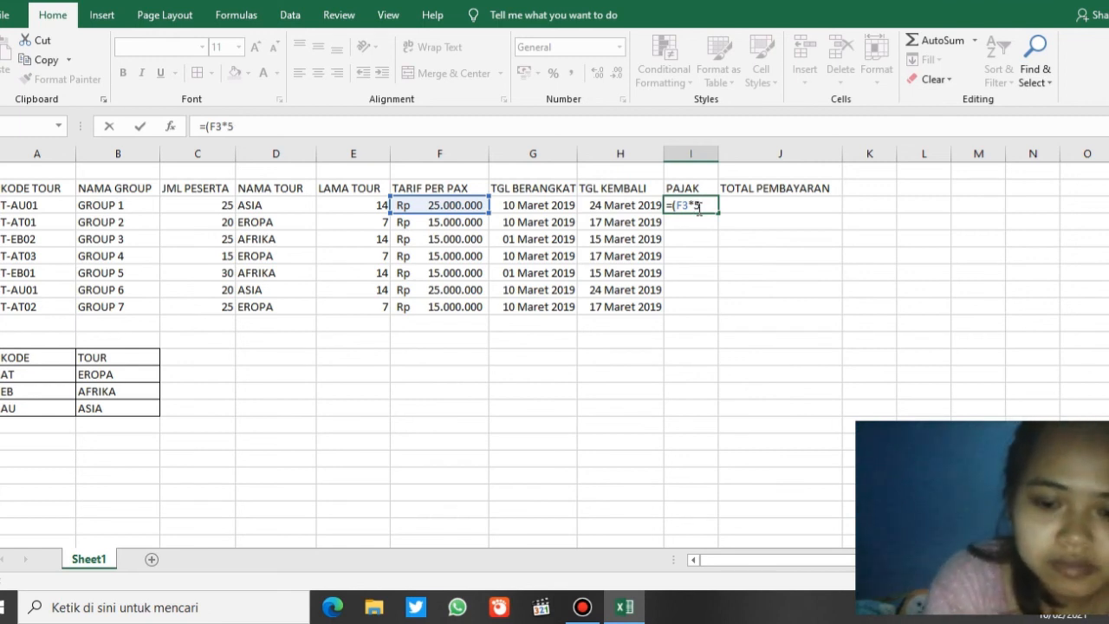
pyautogui.write('%')
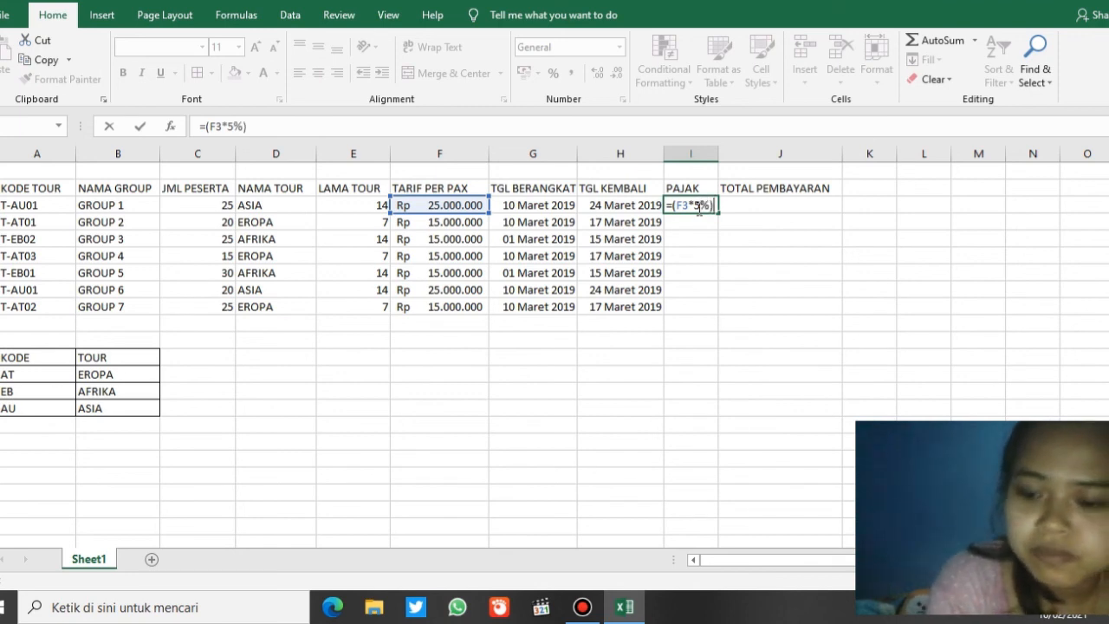
pyautogui.press('Return')
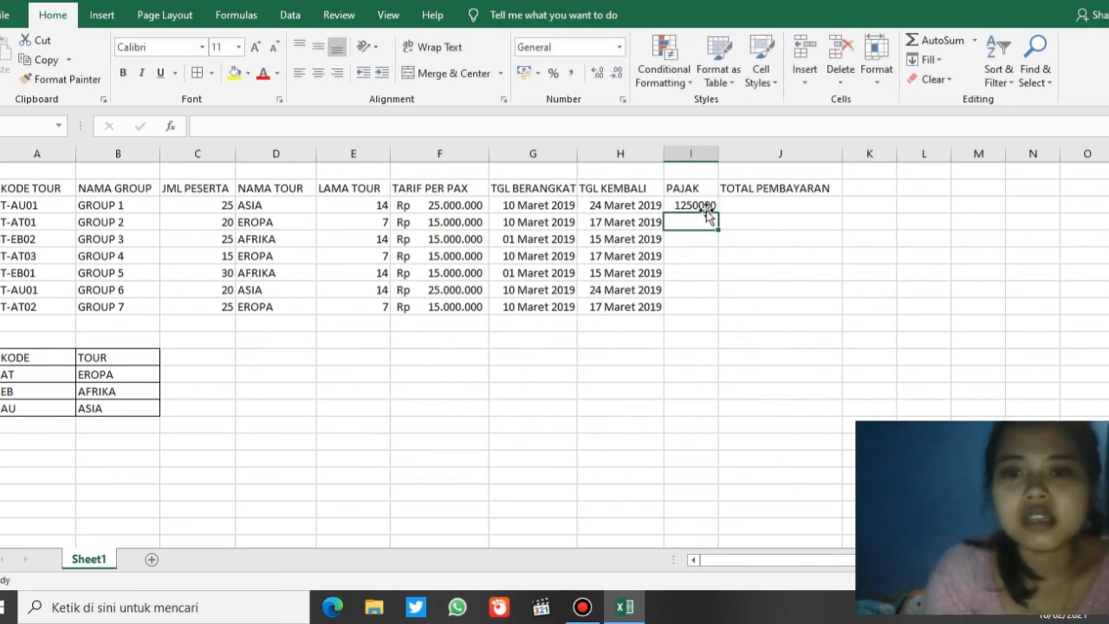
# Apply the Accounting number format to I3 and fill the tax formula down through I9.
pyautogui.click(702, 204)
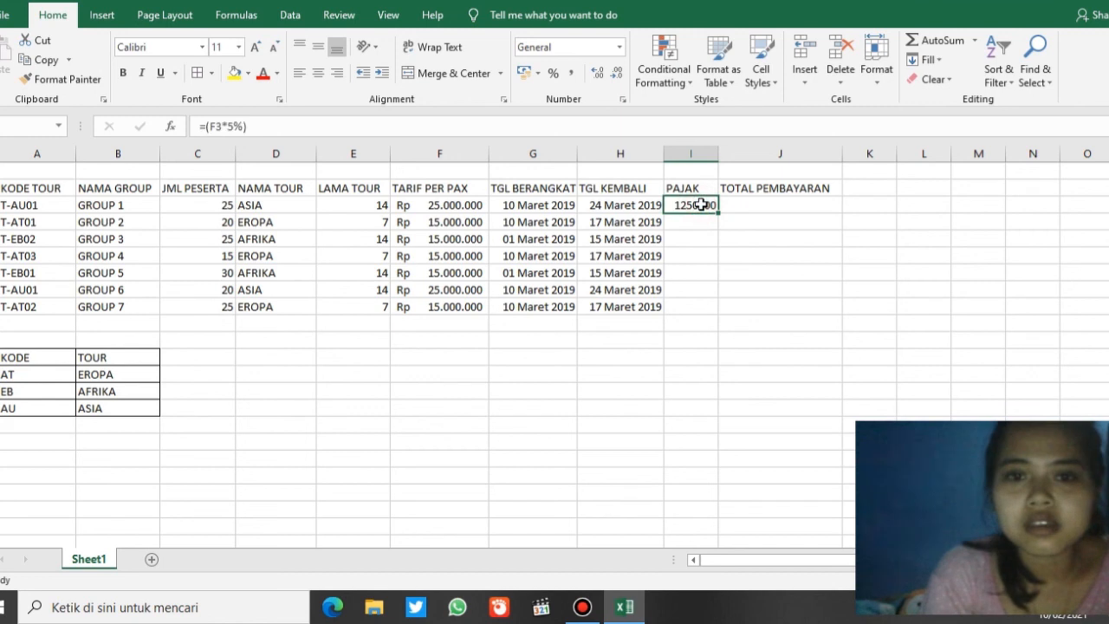
pyautogui.click(620, 47)
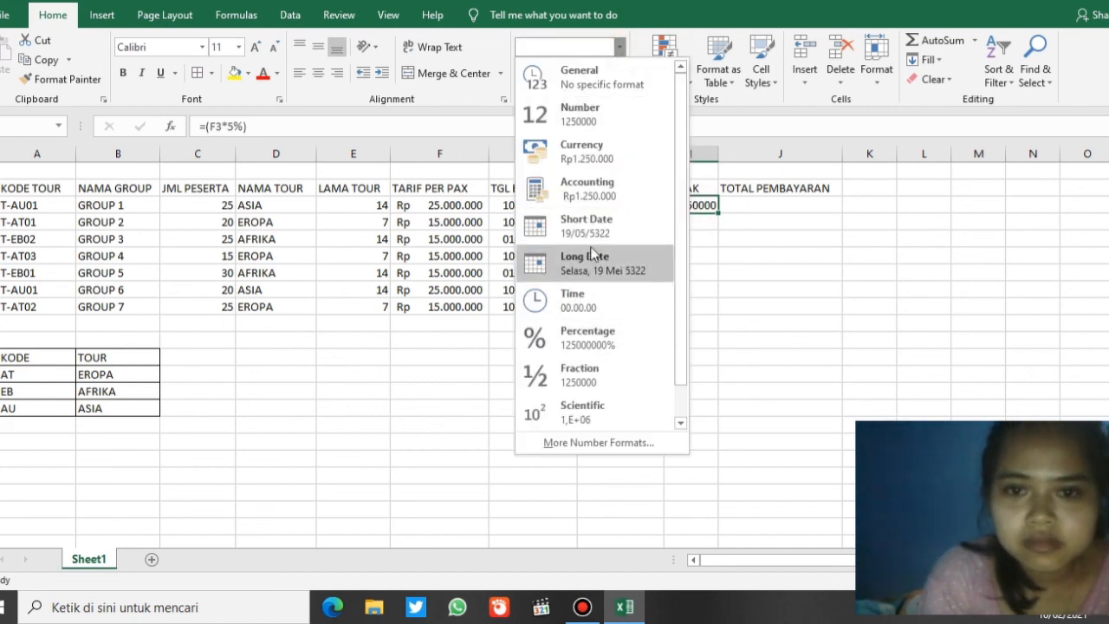
pyautogui.click(580, 196)
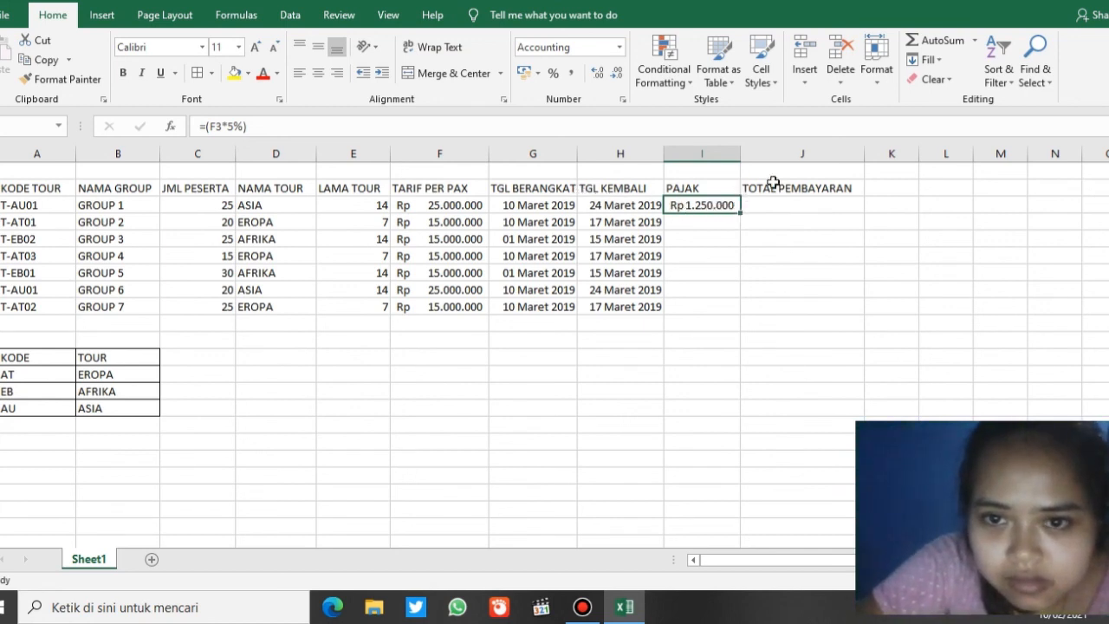
pyautogui.click(624, 144)
pyautogui.click(570, 74)
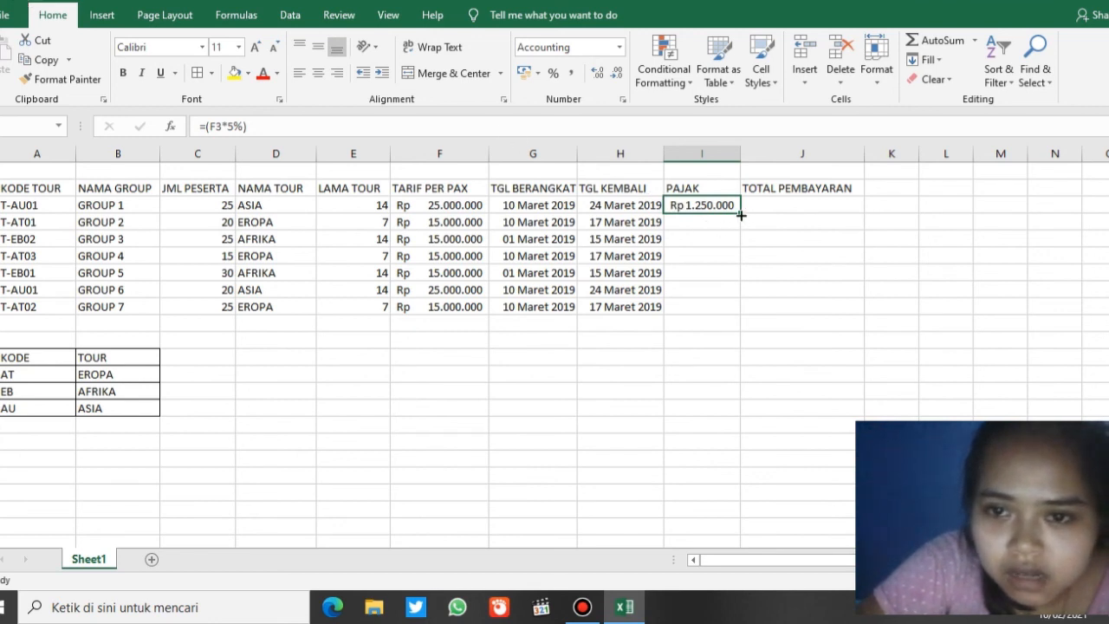
pyautogui.moveTo(741, 215); pyautogui.dragTo(724, 320)
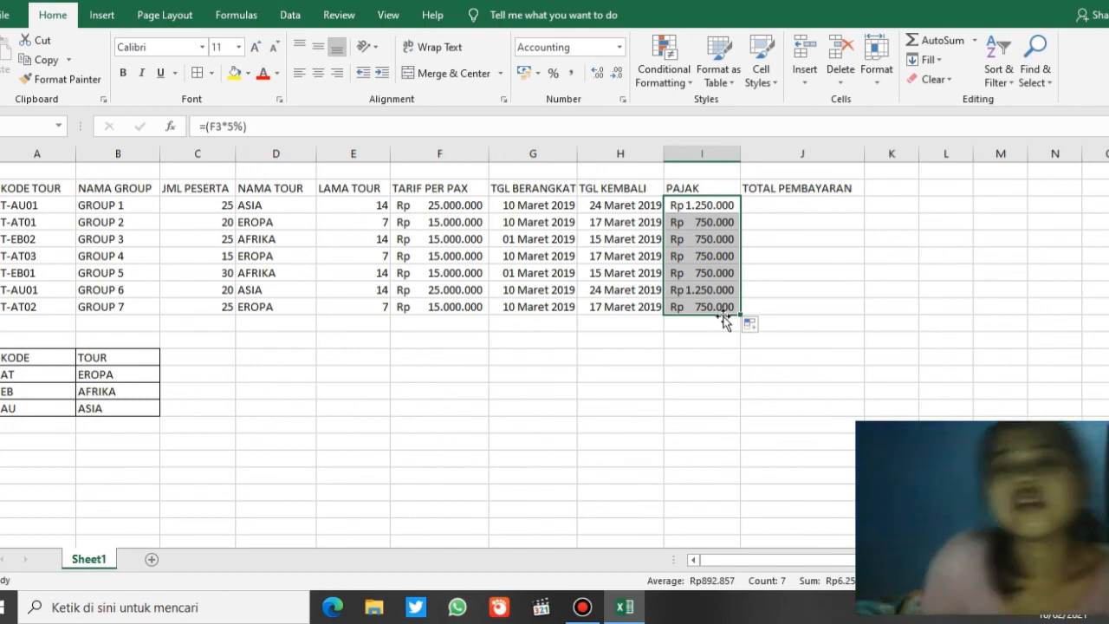
pyautogui.click(784, 197)
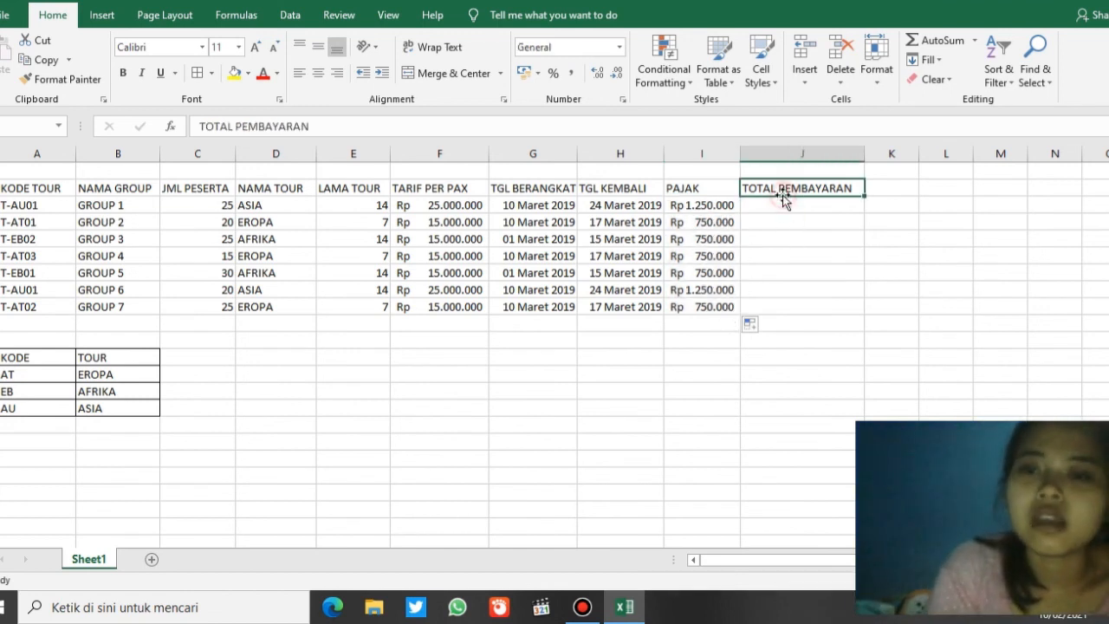
pyautogui.click(782, 203)
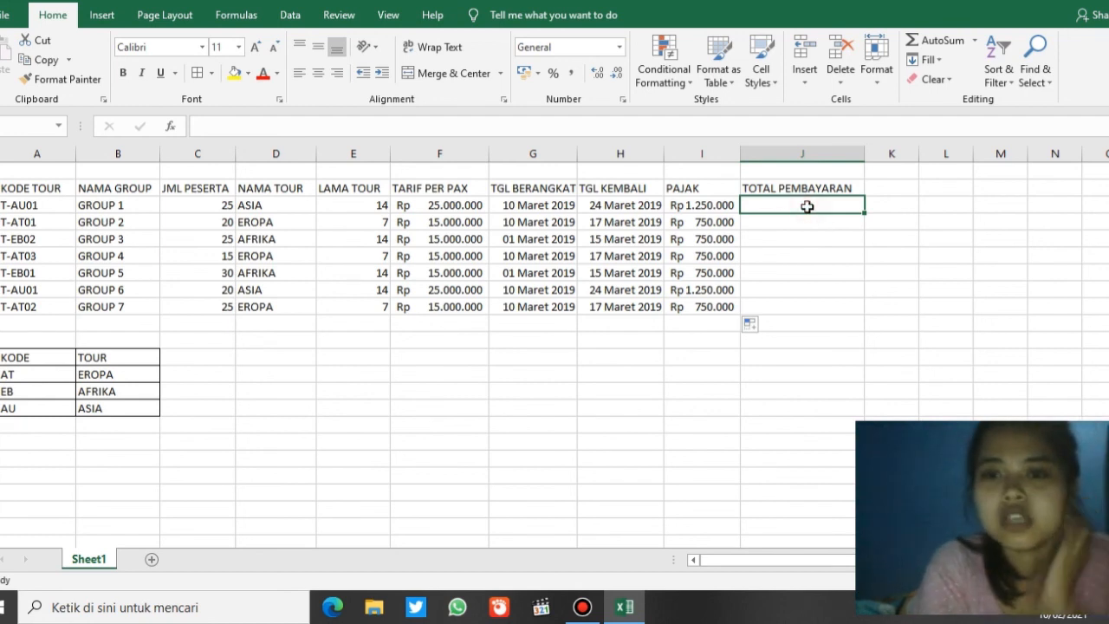
pyautogui.write('=')
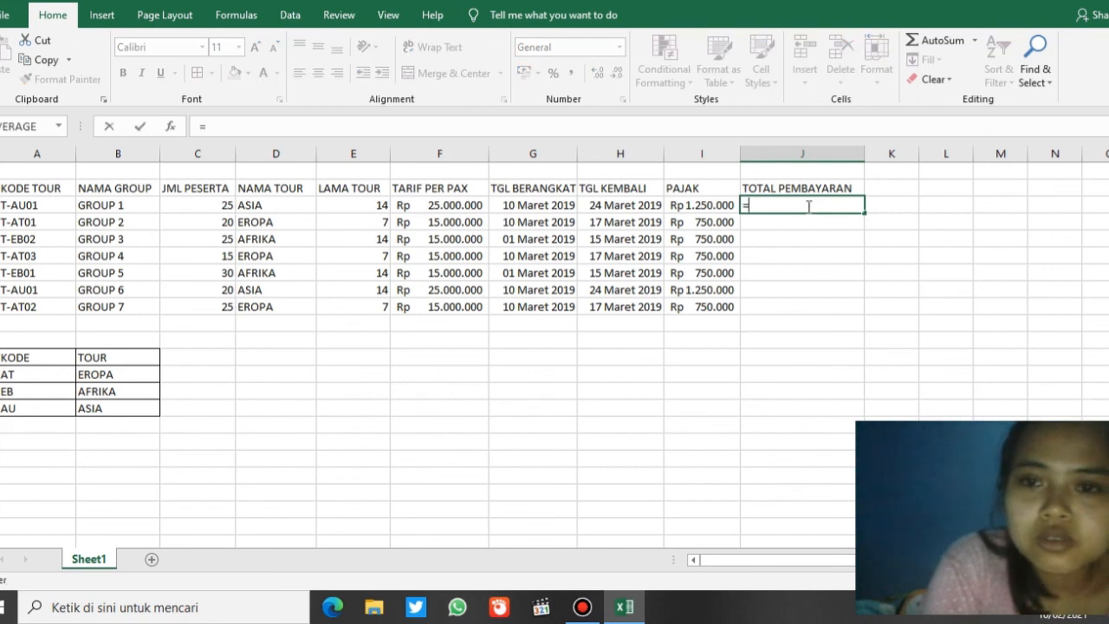
pyautogui.click(444, 206)
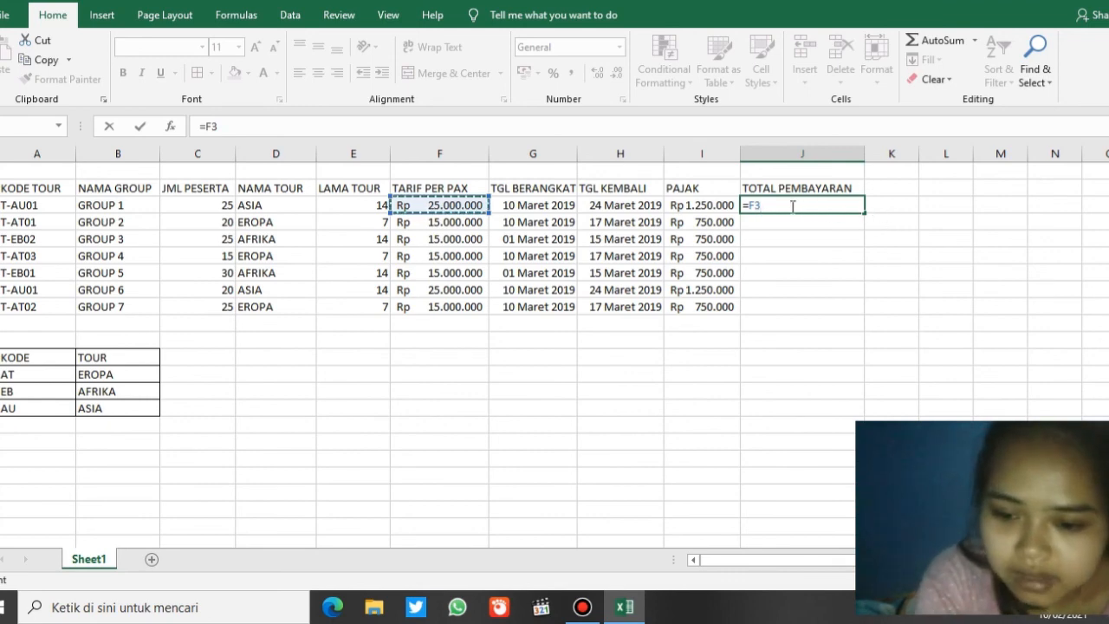
pyautogui.click(745, 205)
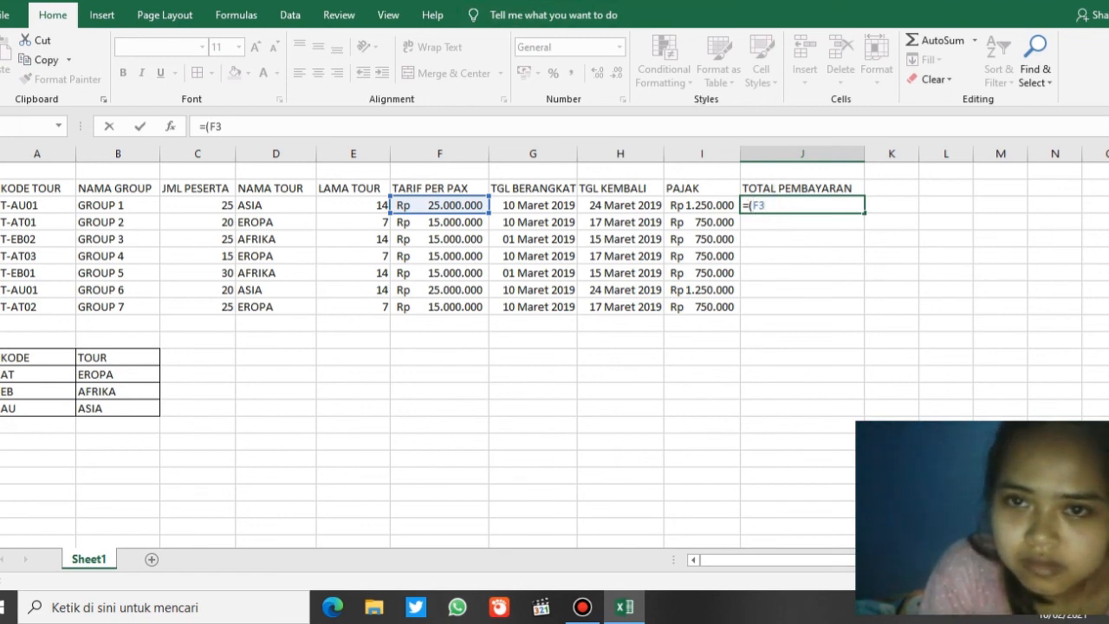
pyautogui.press('Escape')
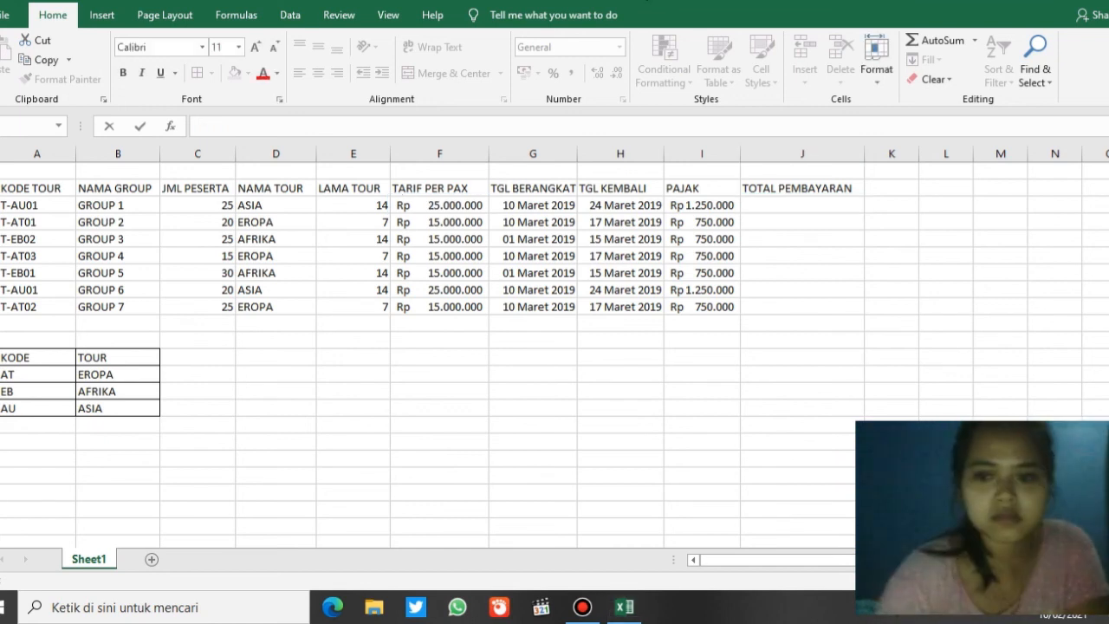